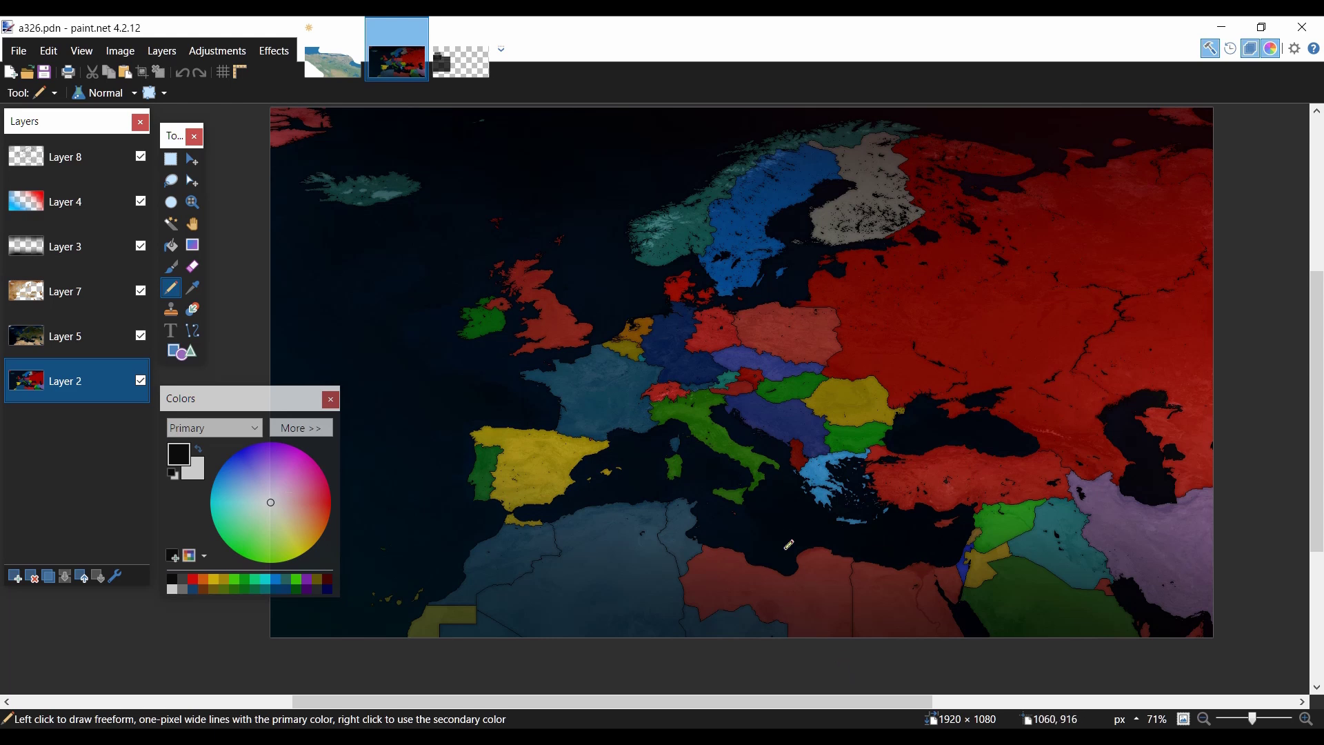
Step: Select the Paint Bucket tool and swap colours so white is primary
scroll(651, 418, "down", 2)
scroll(651, 418, "up", 1)
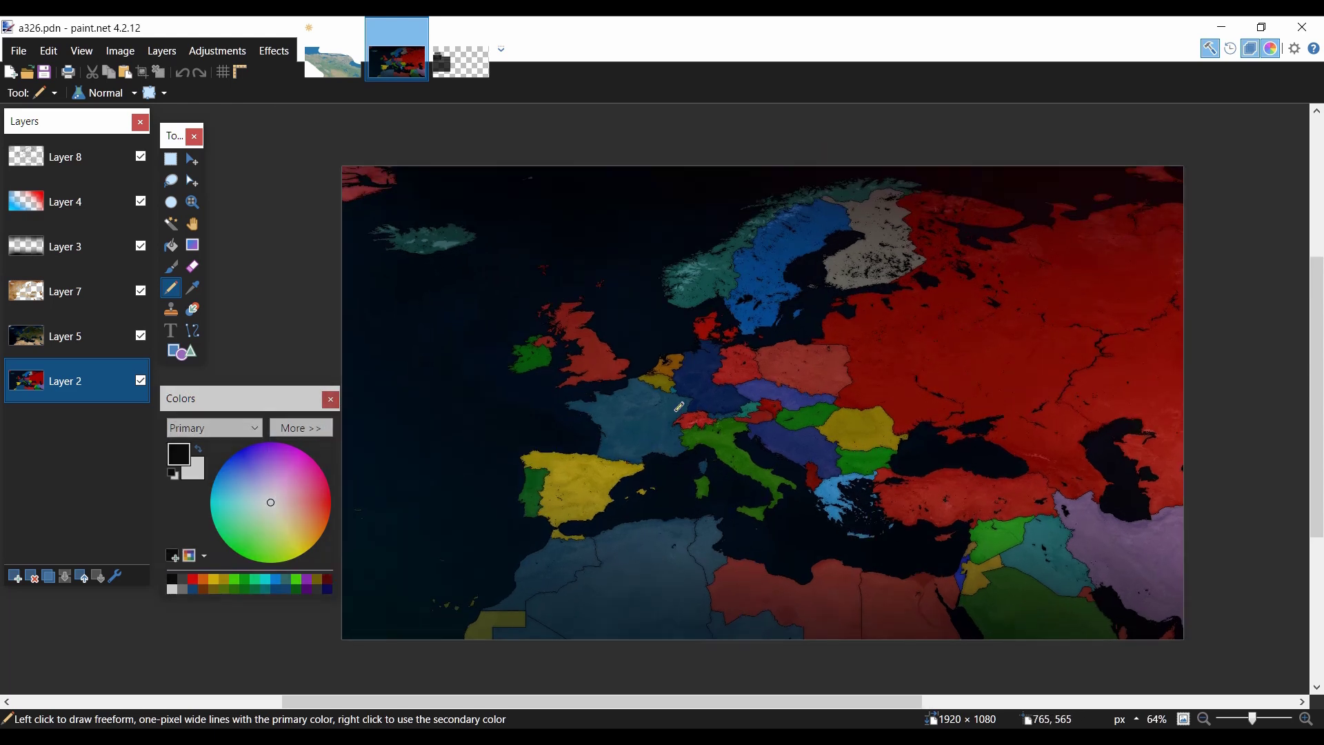
left_click(171, 245)
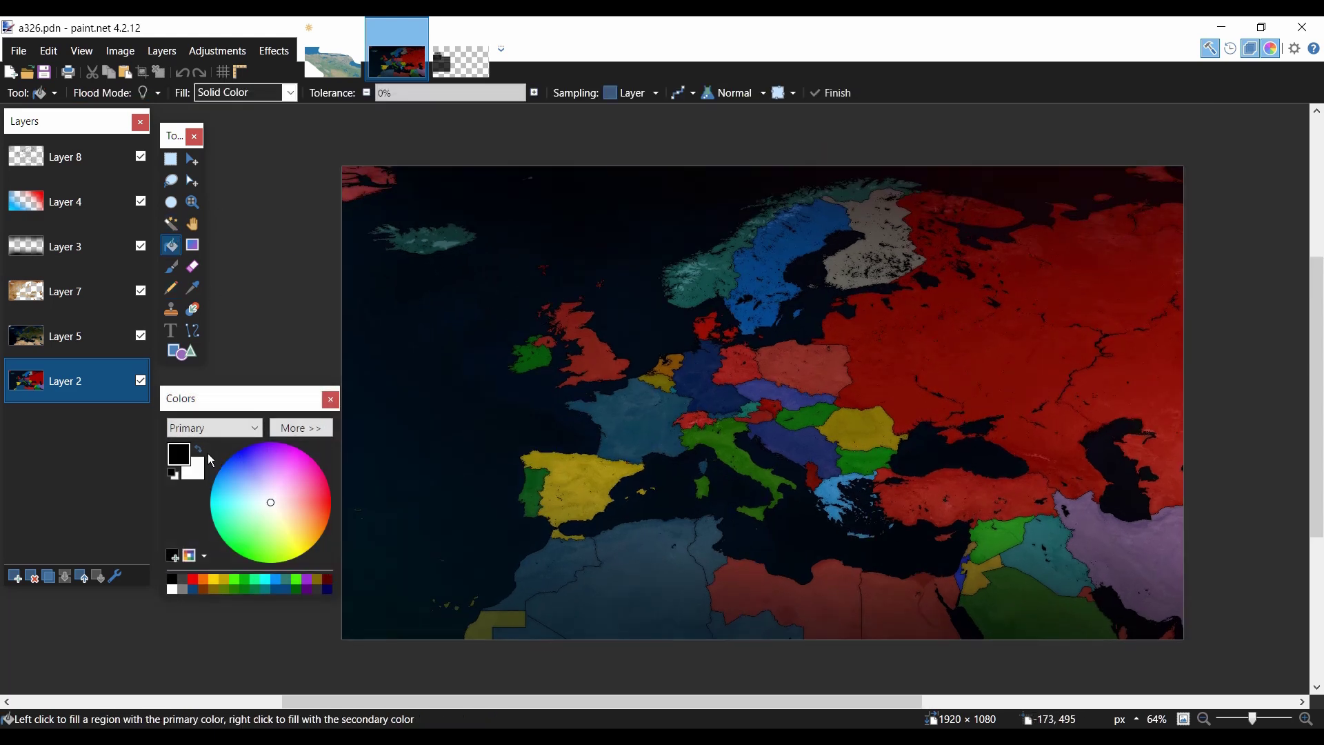
left_click(198, 449)
scroll(620, 295, "down", 2)
scroll(411, 319, "up", 2)
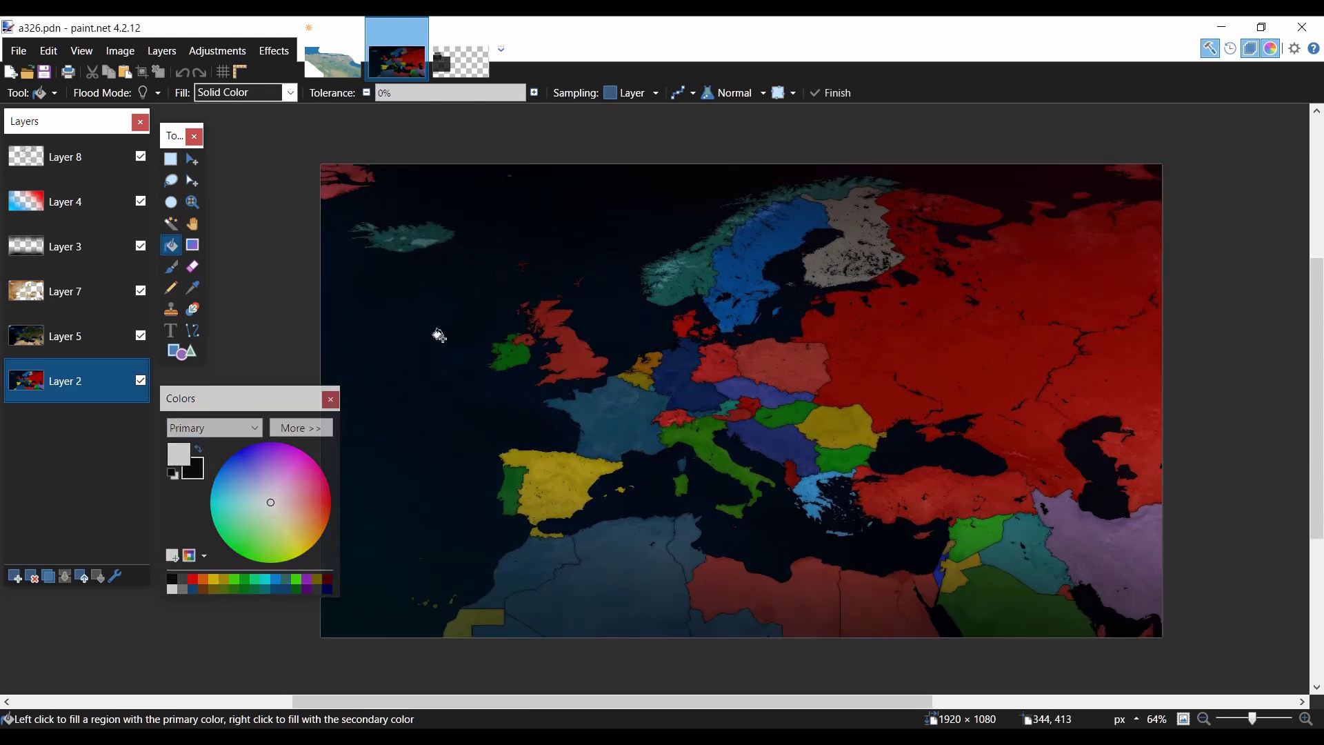
scroll(349, 258, "down", 1)
scroll(552, 287, "up", 1)
scroll(829, 293, "down", 1)
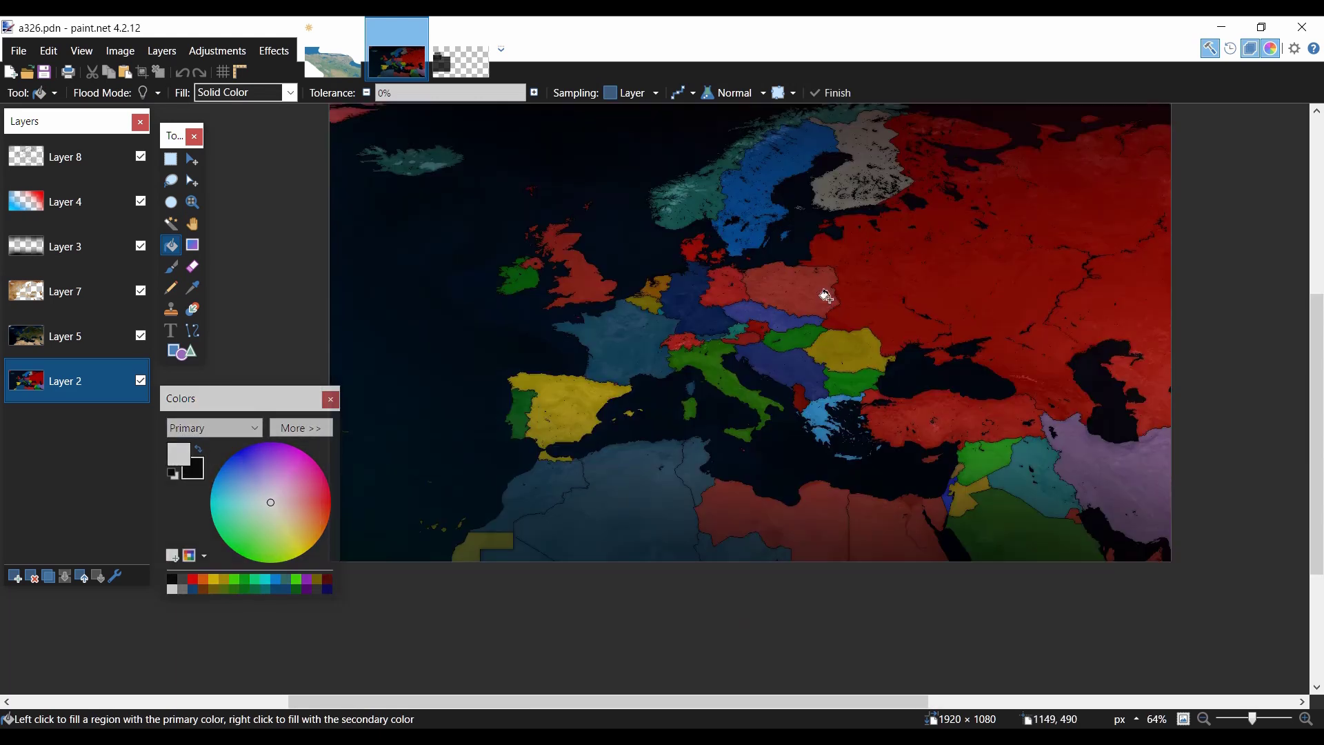
scroll(768, 481, "left", 1)
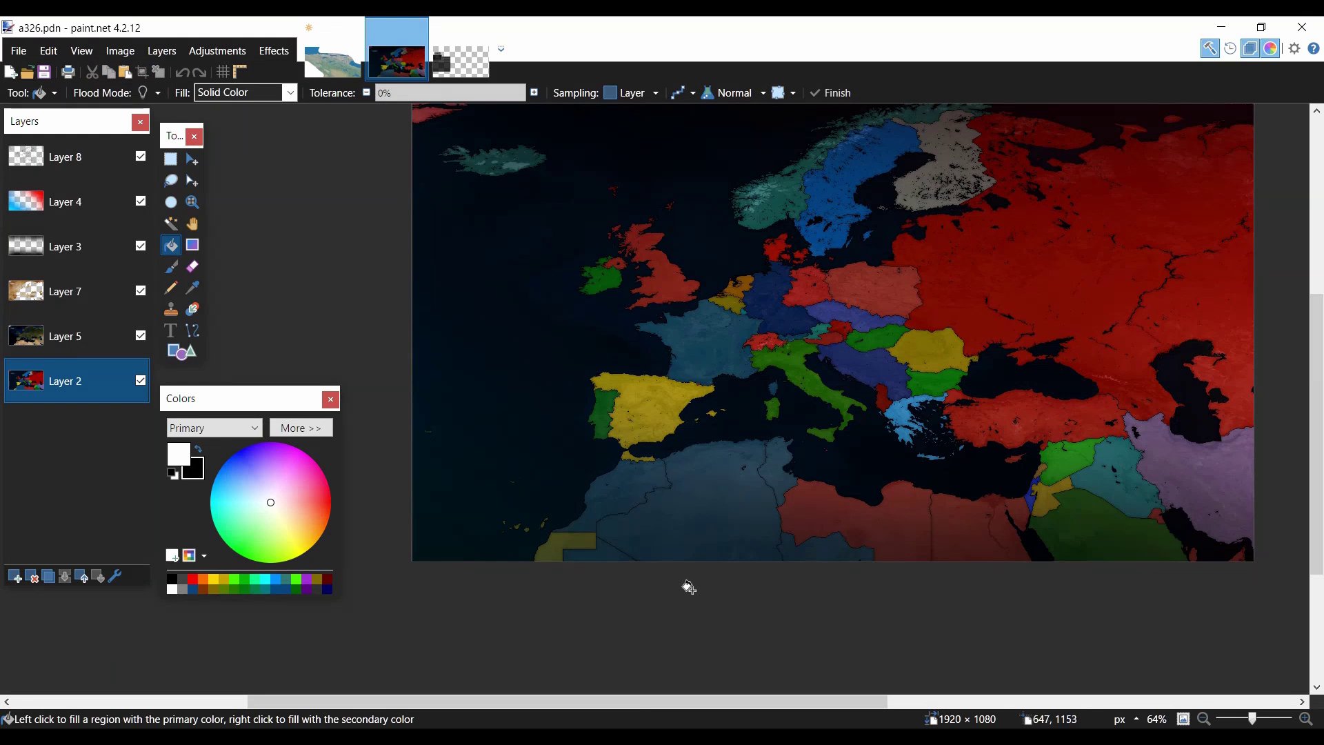
scroll(685, 592, "up", 2)
scroll(273, 274, "down", 5)
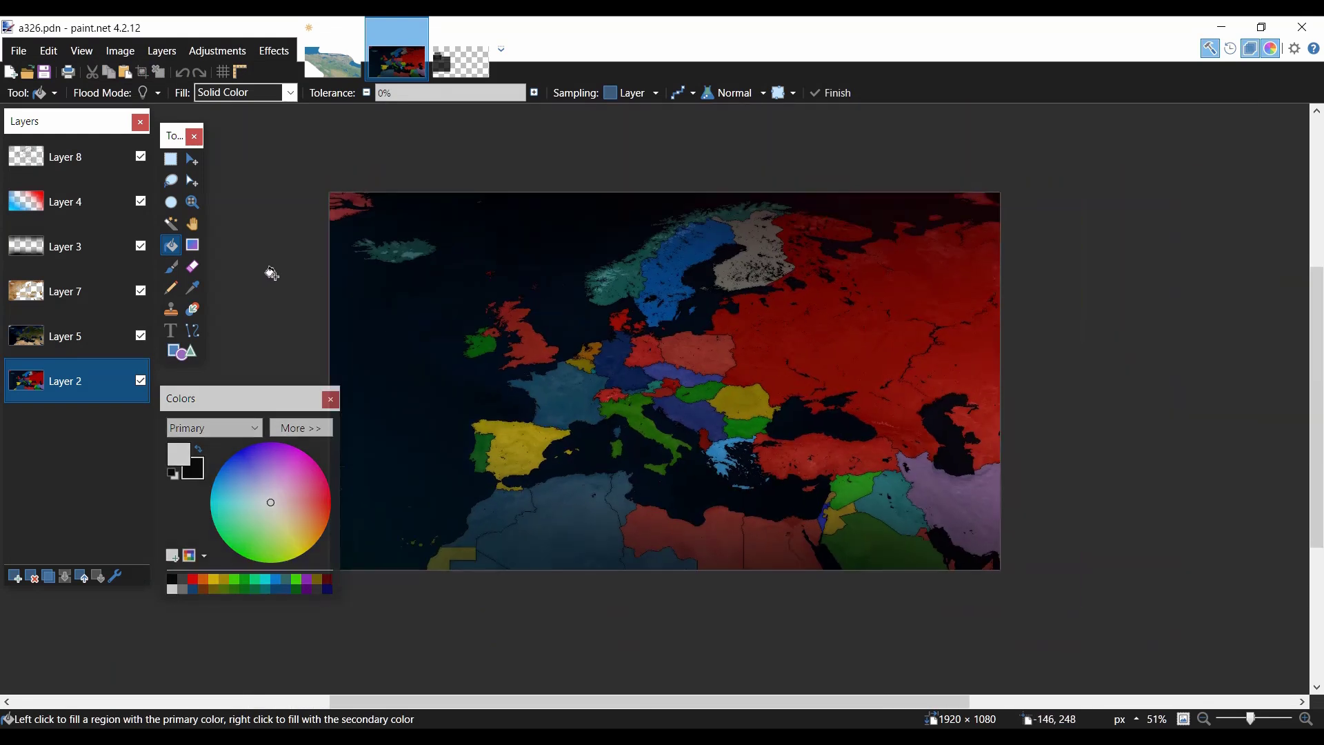
scroll(444, 314, "up", 4)
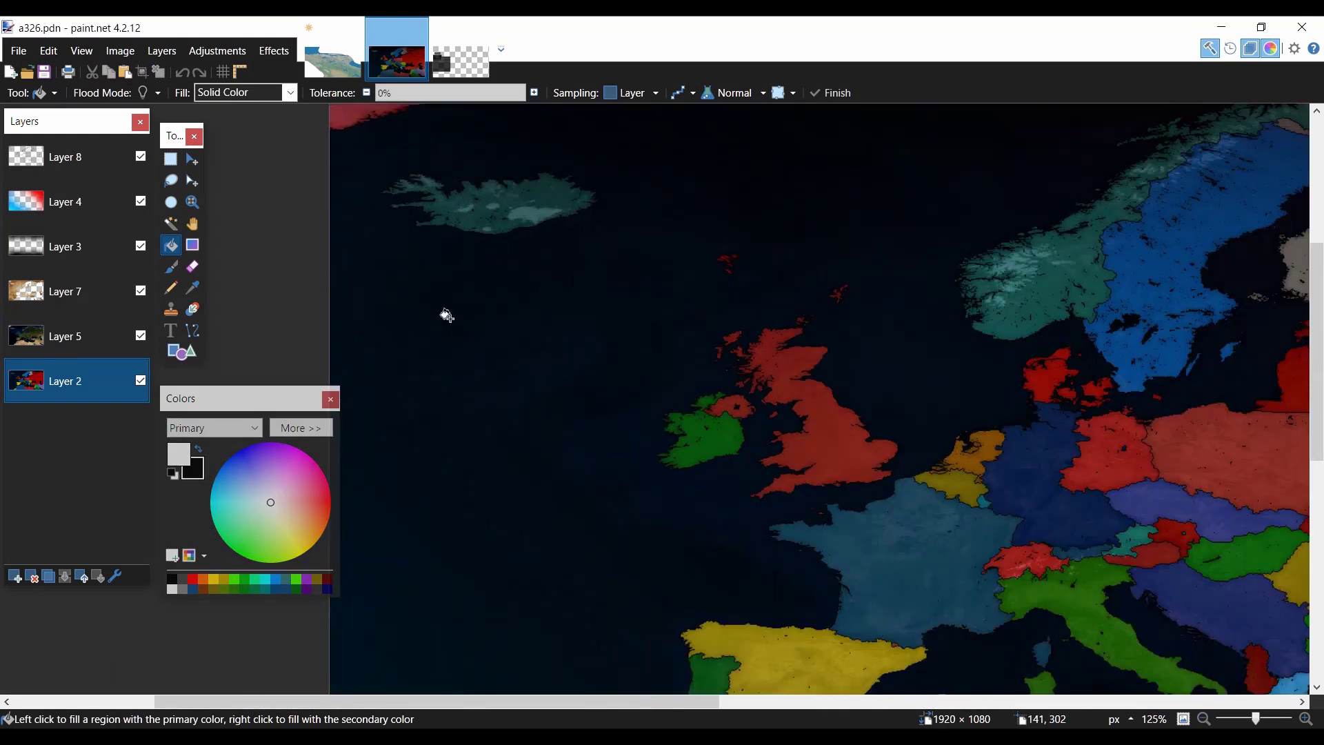
scroll(579, 398, "down", 2)
scroll(578, 398, "up", 2)
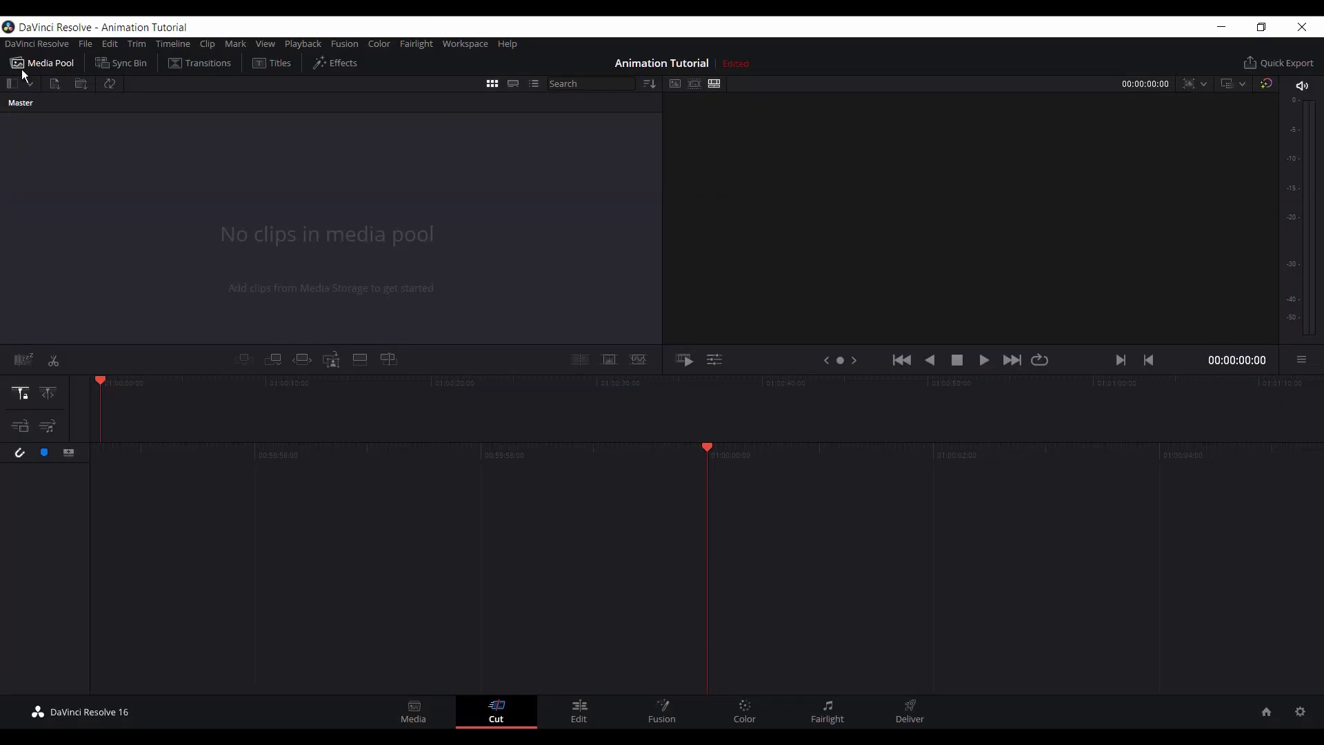
Step: Switch the Animation Tutorial project to the Edit page
left_click(580, 705)
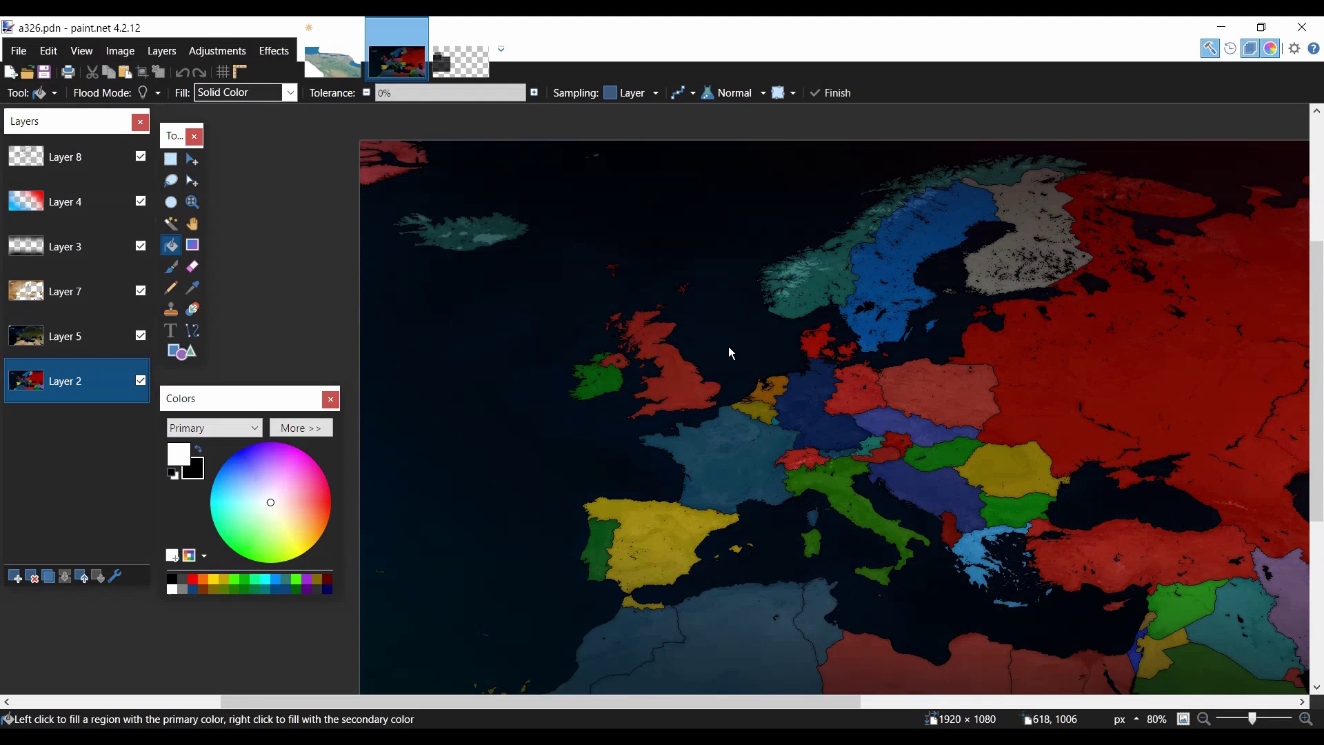
scroll(727, 349, "down", 3)
scroll(674, 295, "up", 3)
scroll(660, 164, "down", 2)
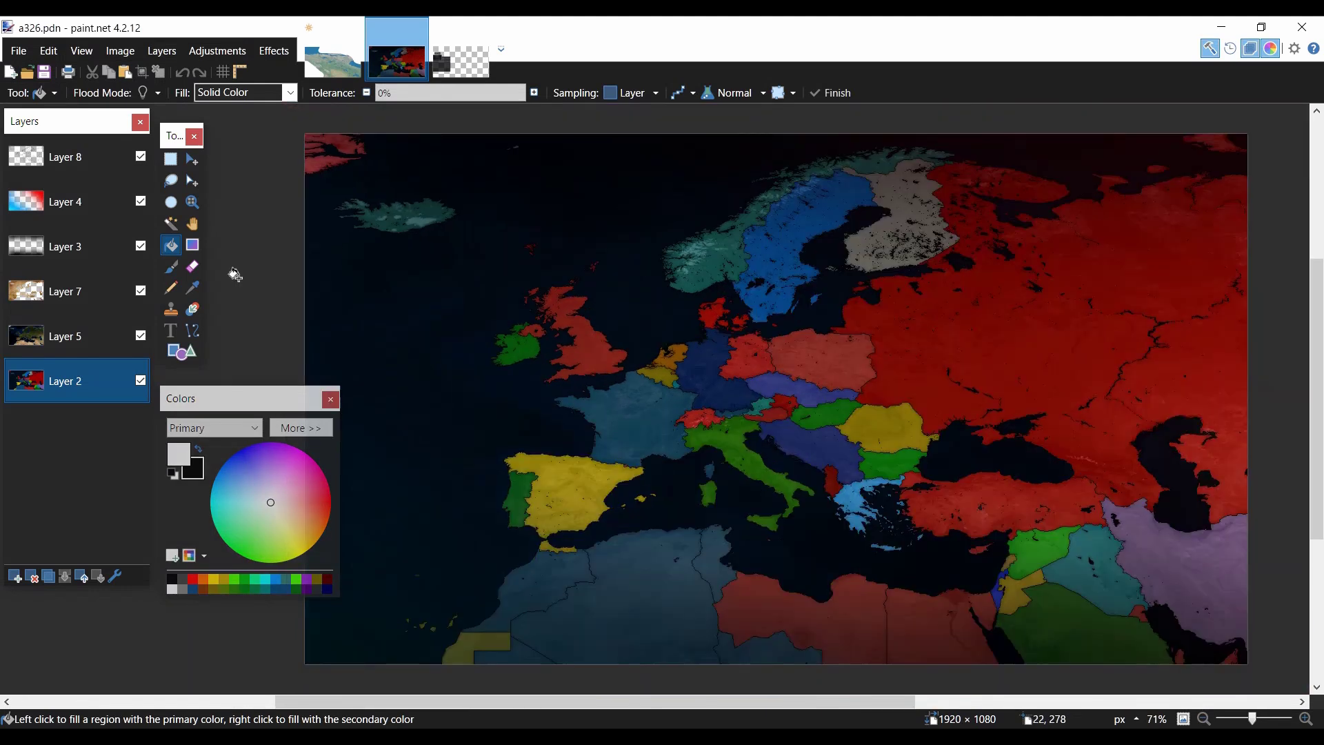
scroll(675, 426, "up", 3)
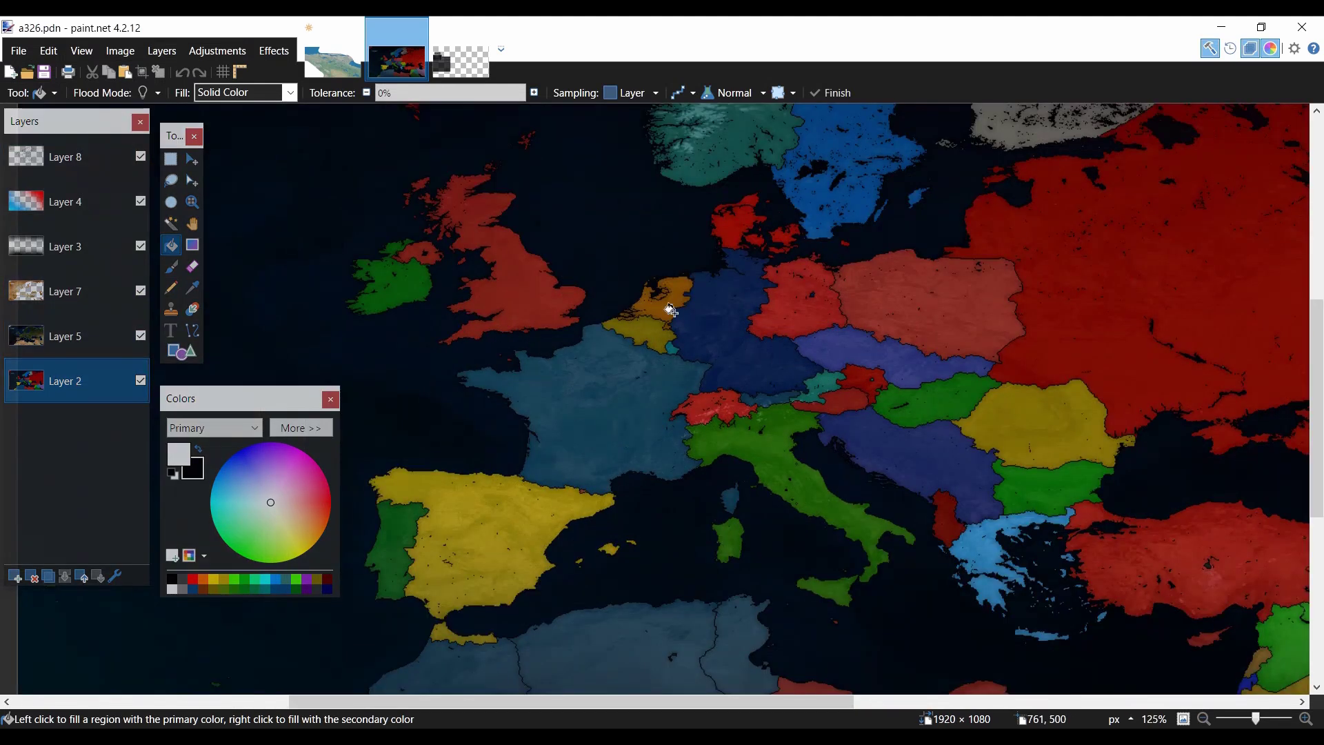
scroll(698, 331, "down", 2)
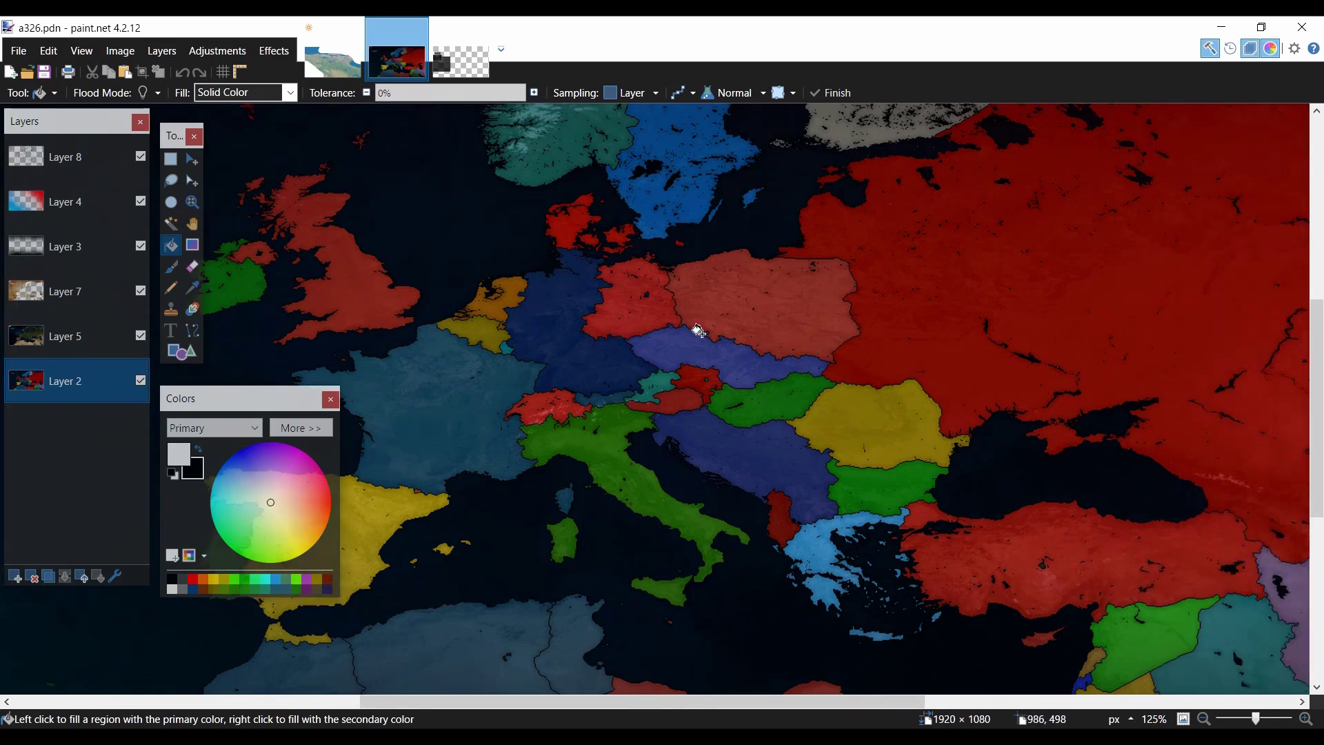
scroll(755, 321, "down", 2)
scroll(721, 316, "down", 2)
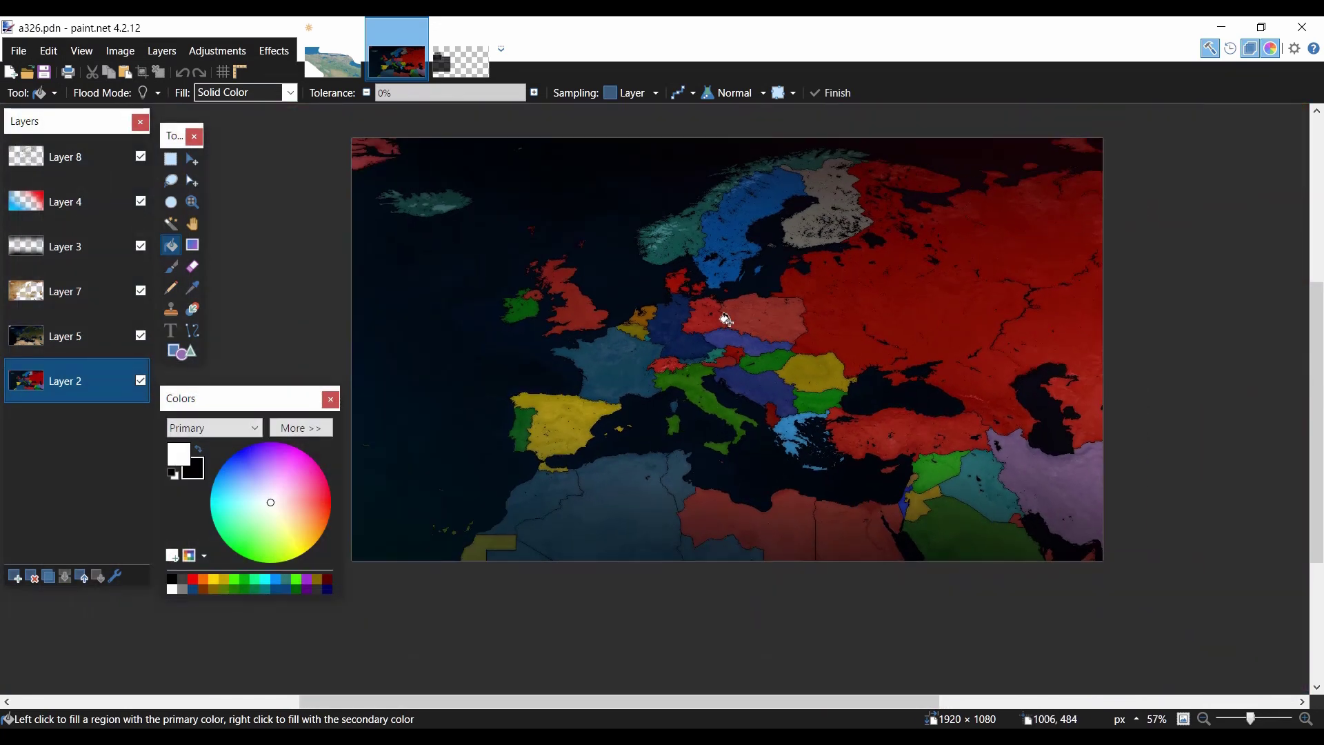
scroll(524, 173, "up", 1)
left_click(461, 63)
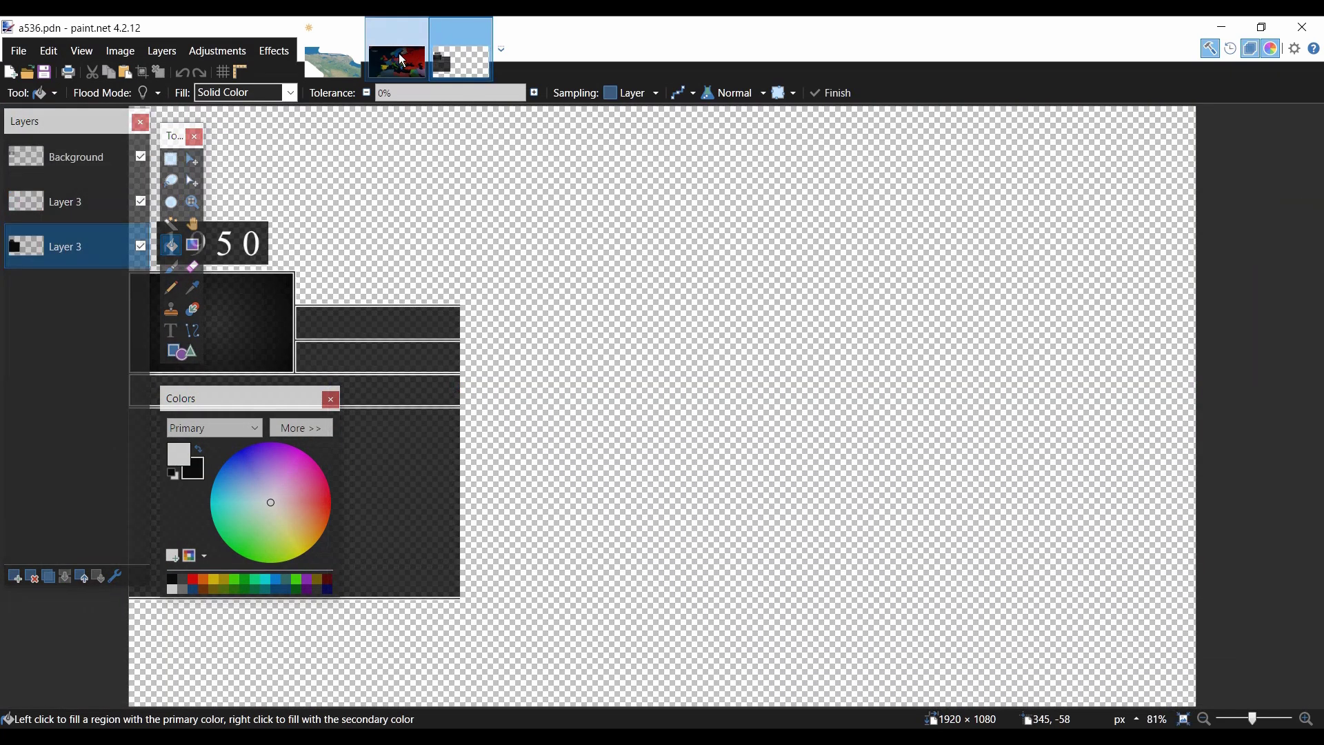
left_click(411, 60)
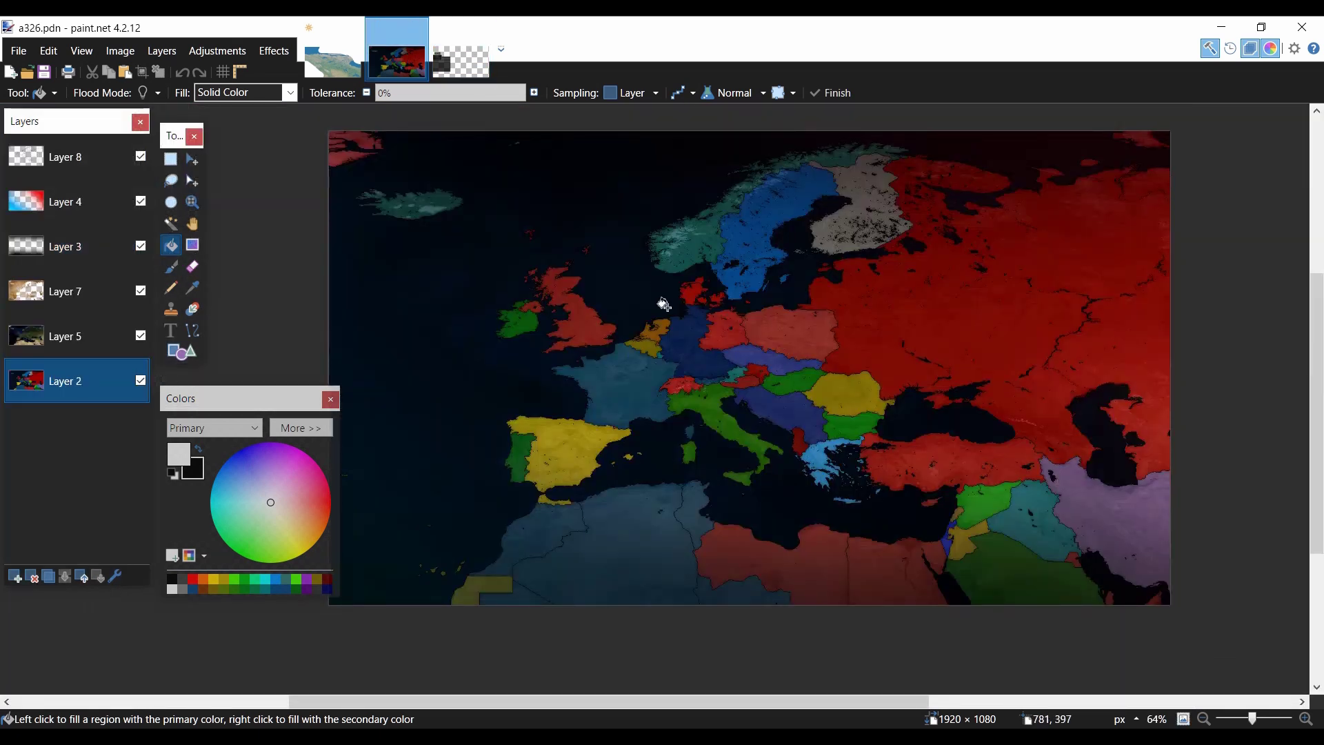
scroll(574, 333, "up", 2)
scroll(573, 333, "up", 1)
left_click(460, 60)
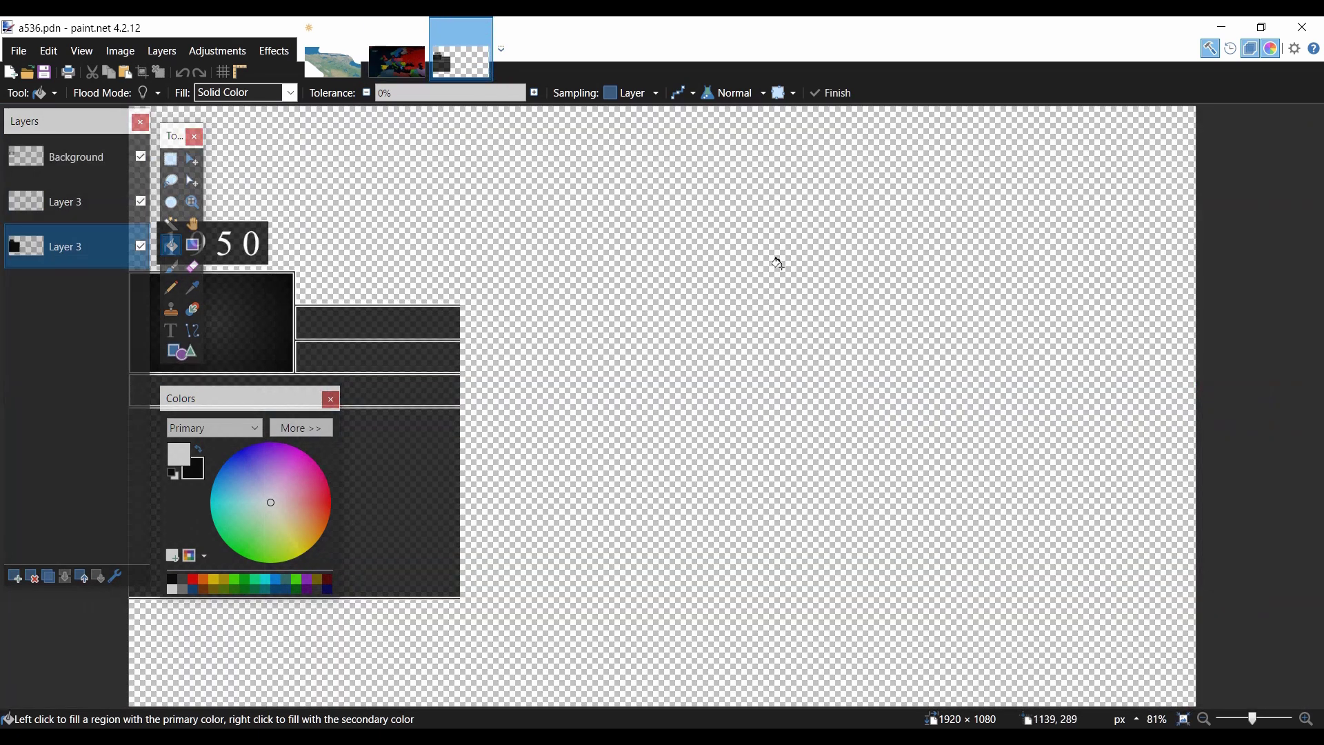
scroll(821, 266, "down", 2)
scroll(500, 259, "up", 1)
scroll(505, 254, "up", 1)
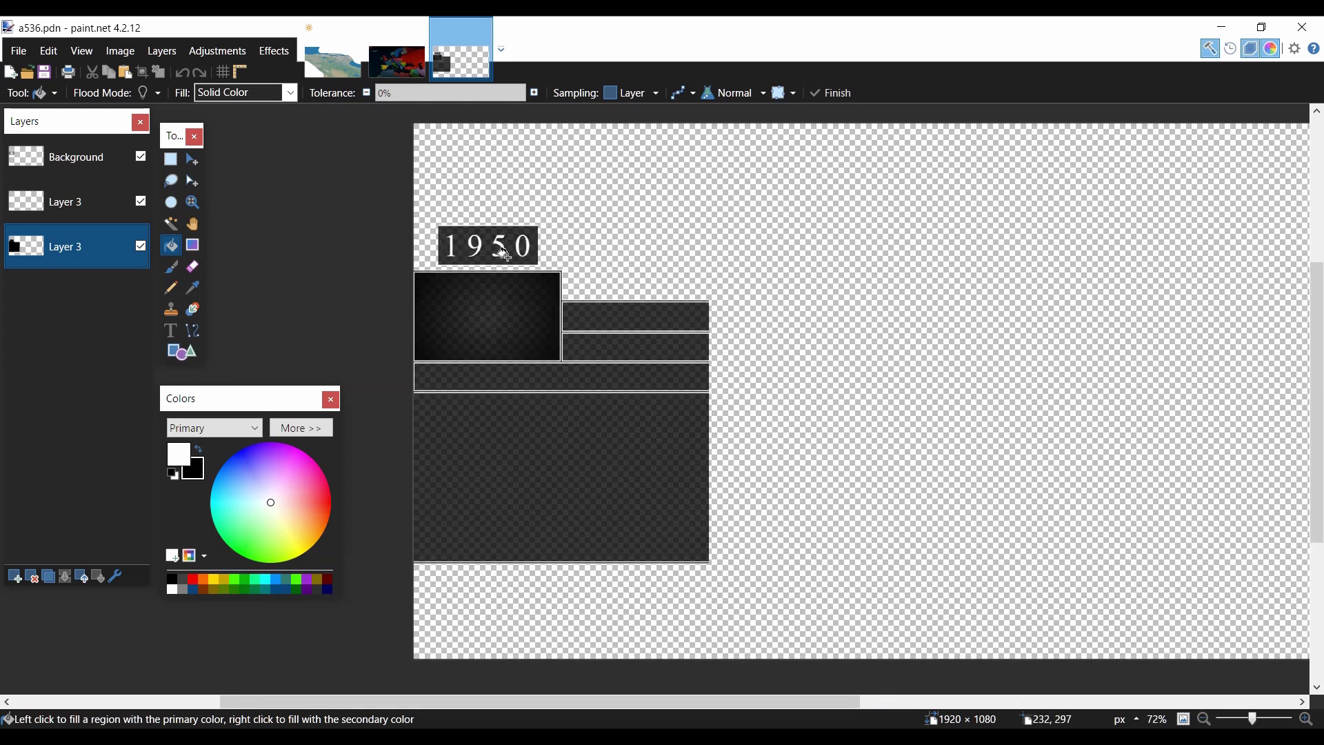
left_click(398, 67)
Step: Fill Italy with white on the Europe map using the Paint Bucket
scroll(620, 428, "up", 3)
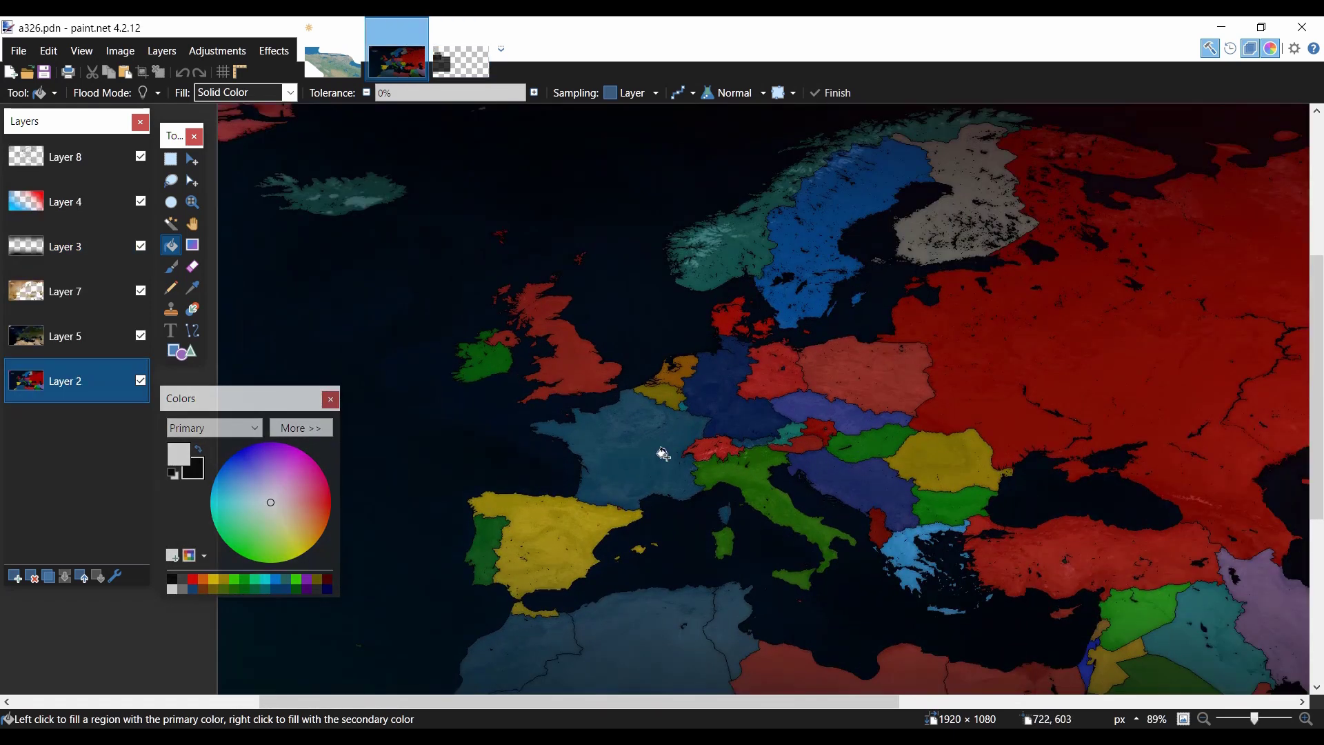
scroll(682, 429, "down", 1)
scroll(710, 393, "up", 1)
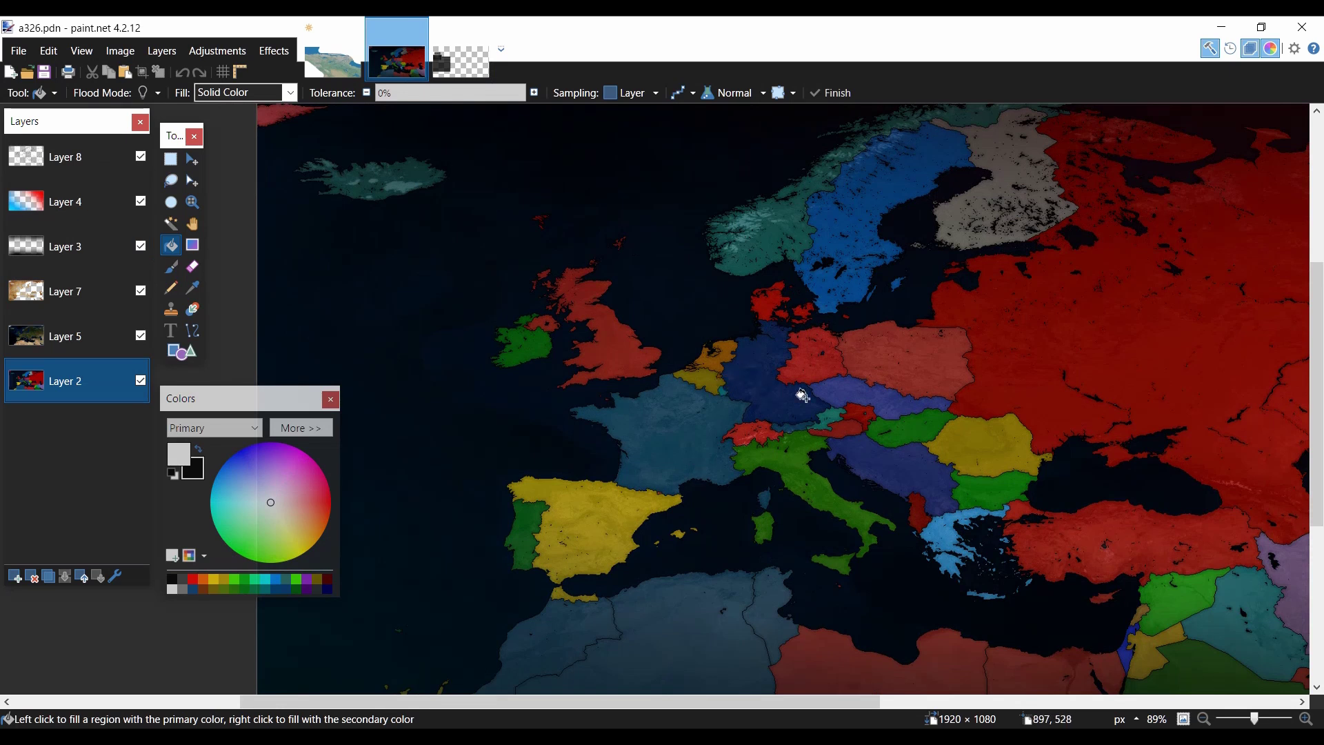
scroll(768, 399, "up", 4)
scroll(680, 339, "down", 3)
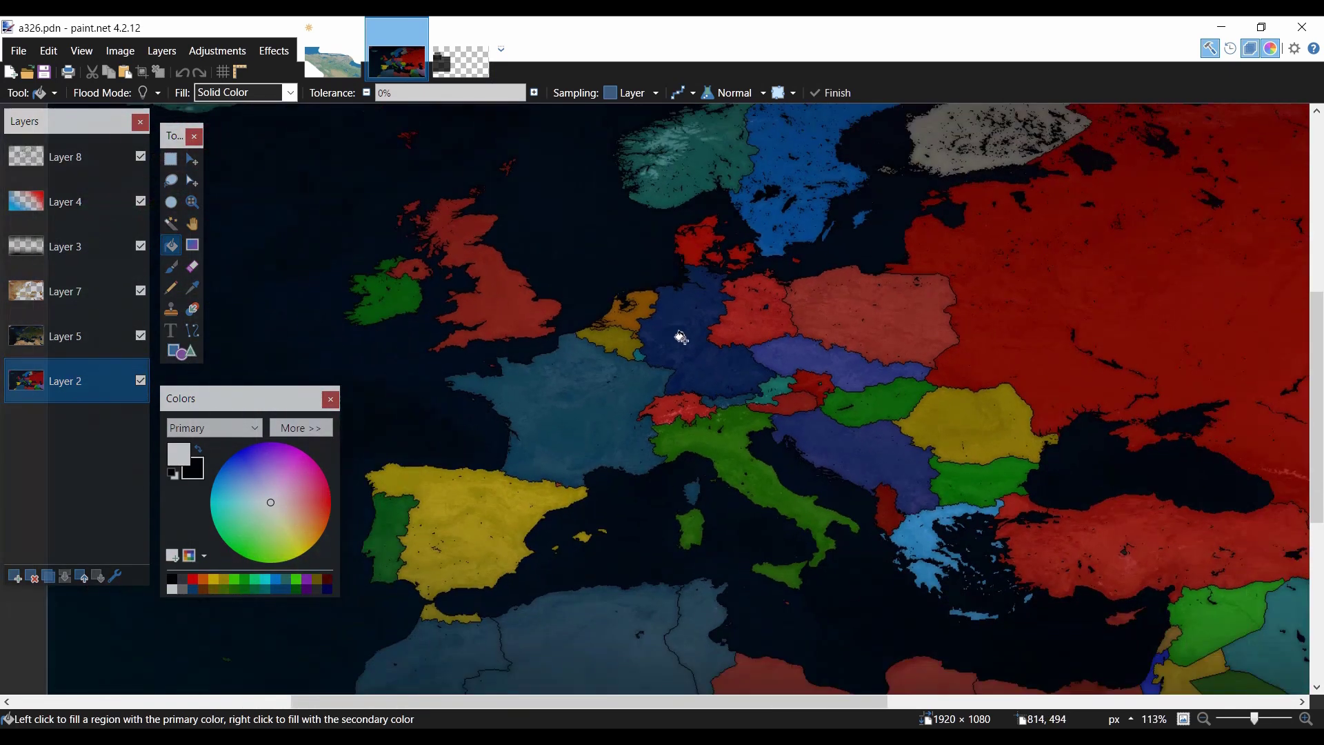
scroll(703, 369, "up", 3)
scroll(745, 378, "down", 4)
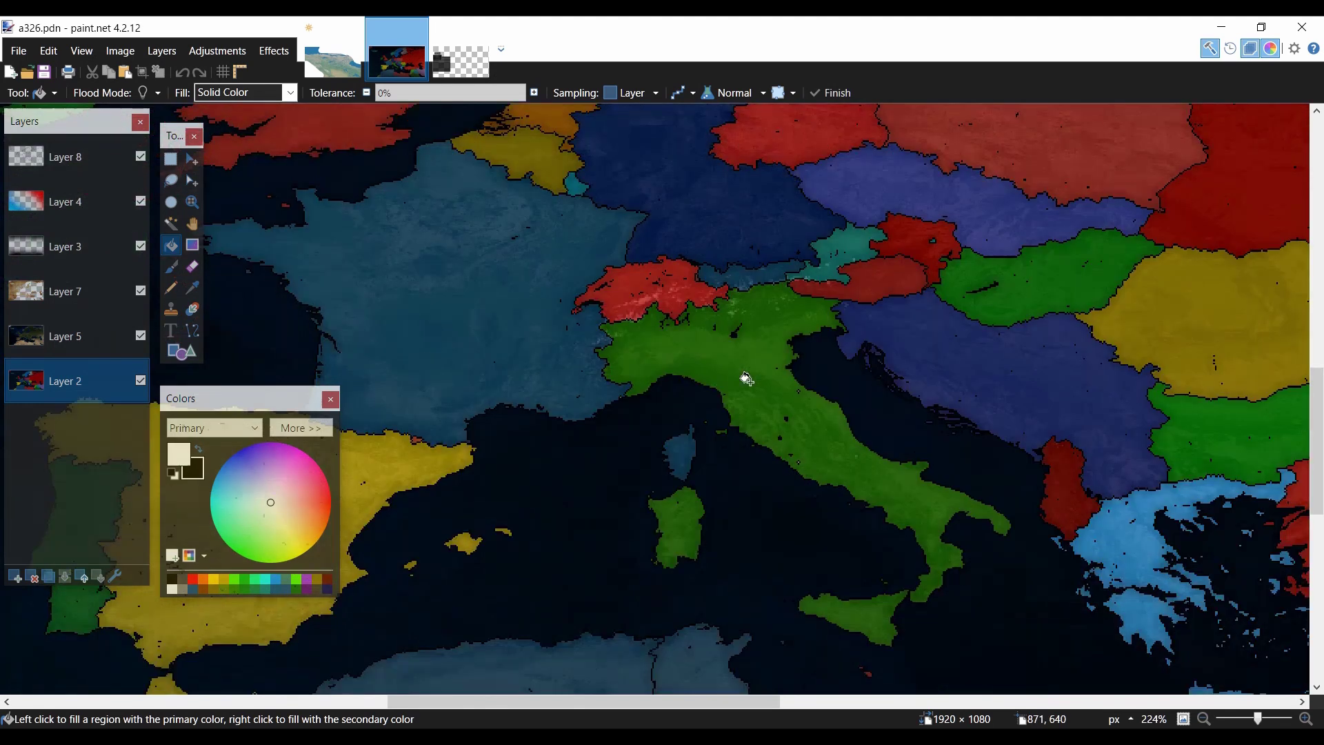
scroll(743, 374, "up", 2)
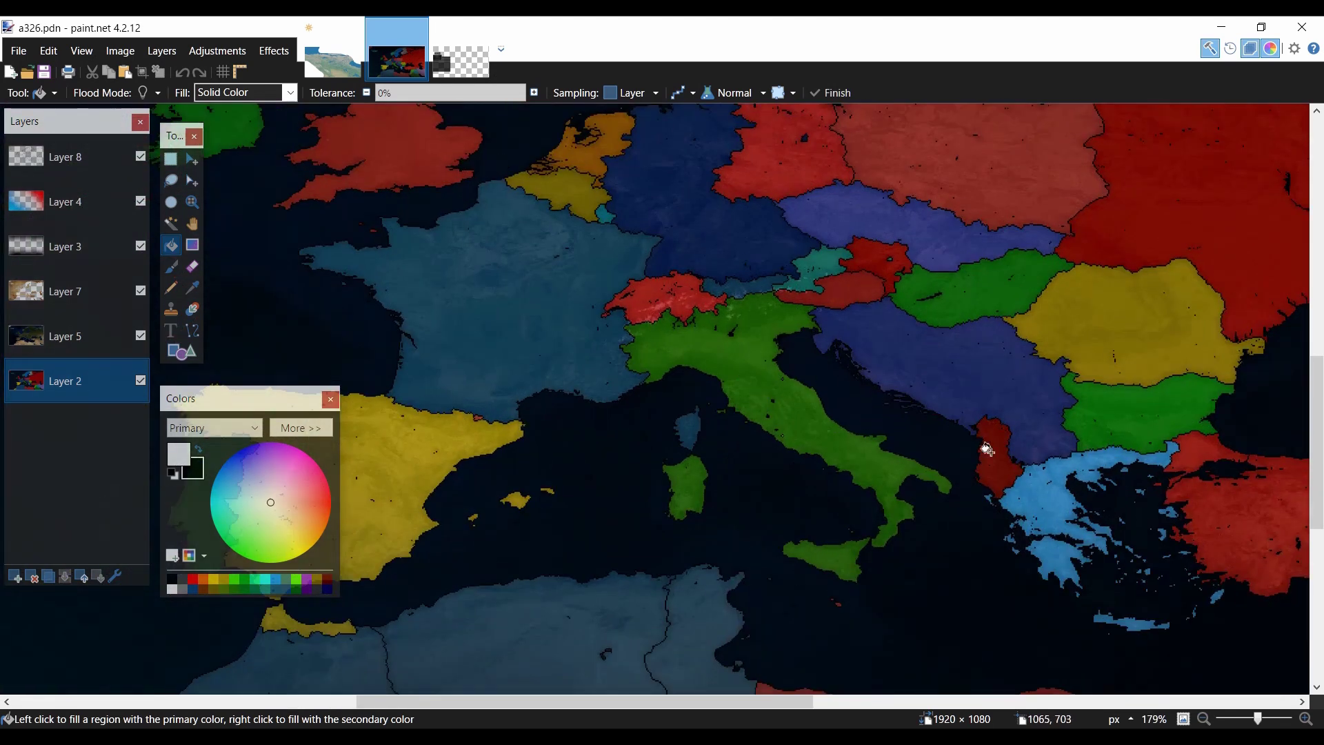
scroll(937, 378, "down", 2)
left_click(760, 371)
scroll(779, 387, "down", 3)
scroll(724, 341, "up", 2)
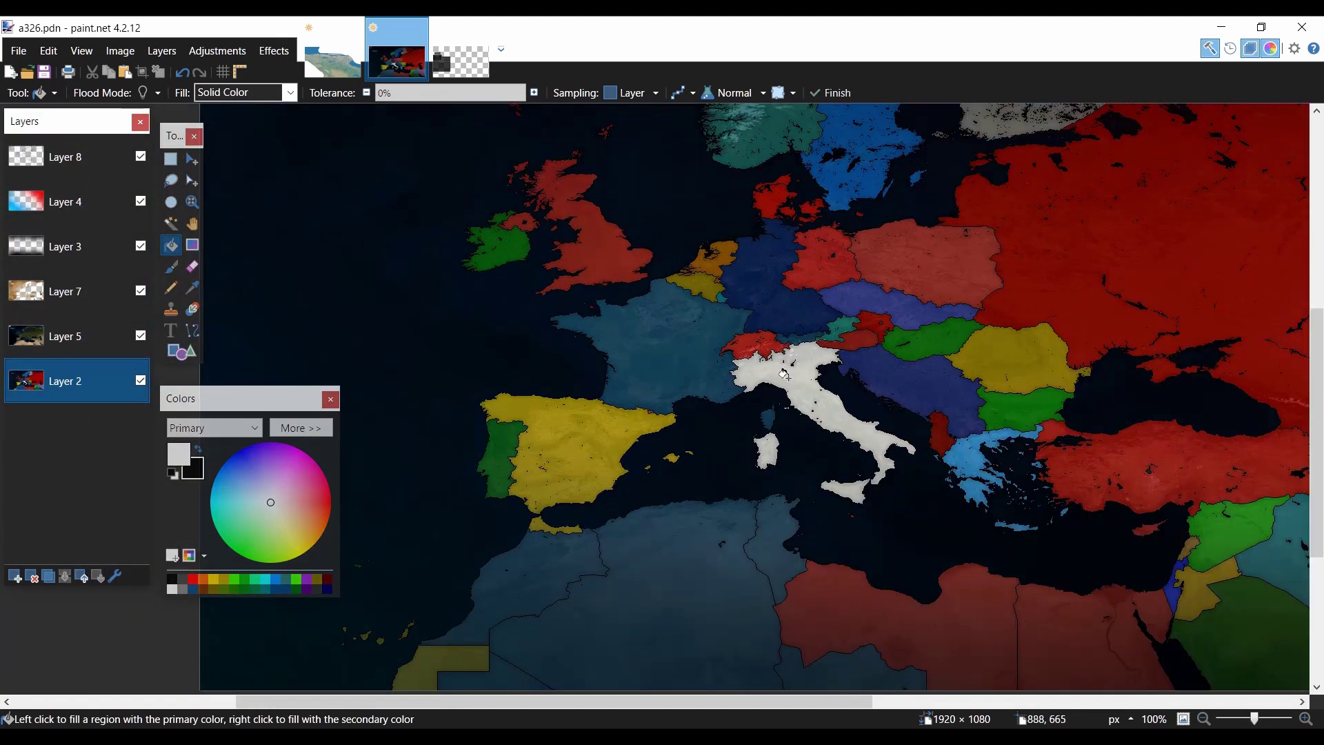
scroll(759, 362, "down", 3)
scroll(621, 331, "up", 2)
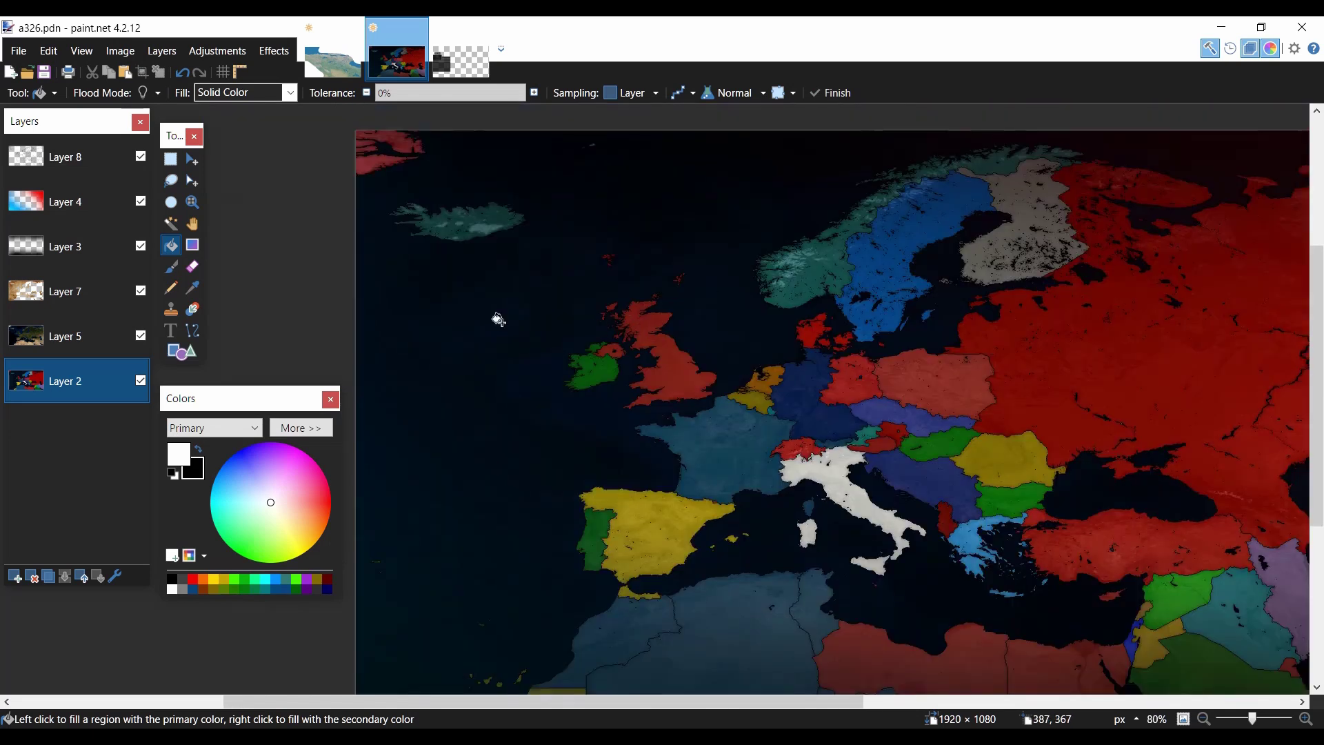
scroll(707, 408, "down", 2)
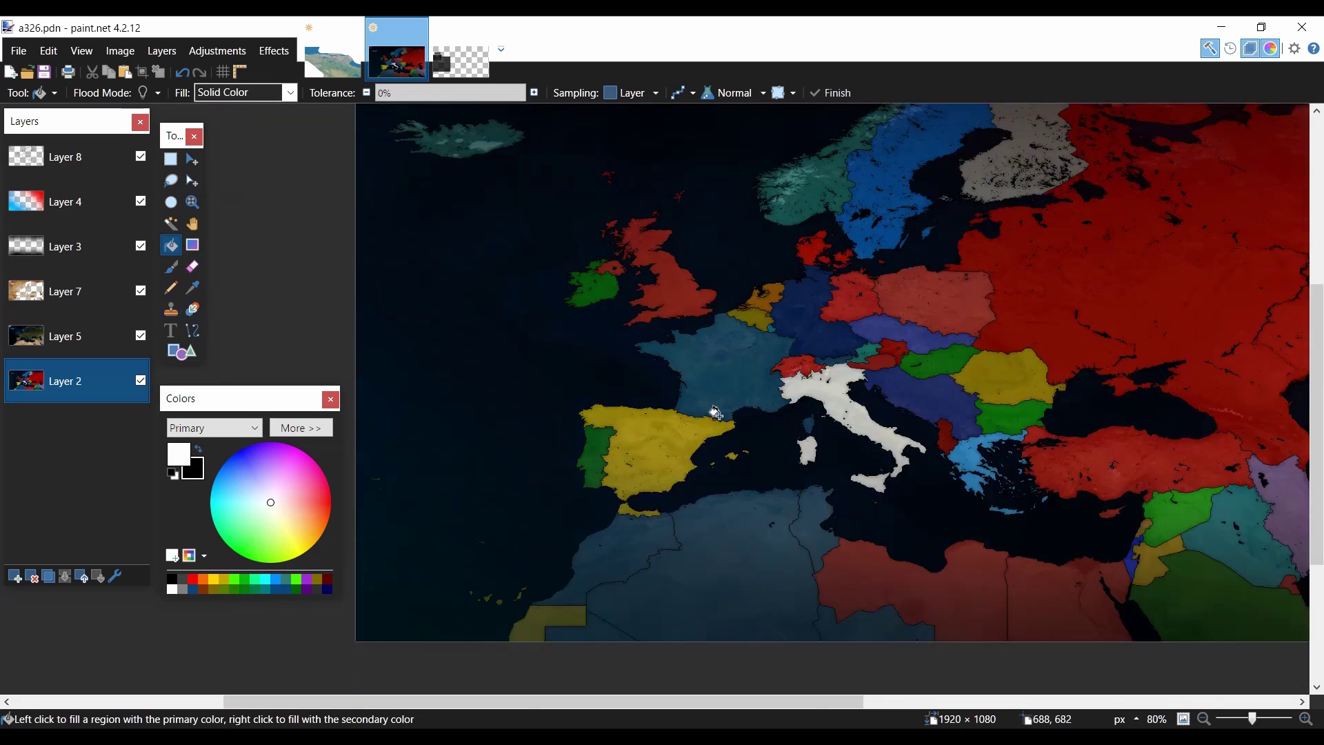
scroll(708, 408, "down", 3)
scroll(785, 371, "up", 2)
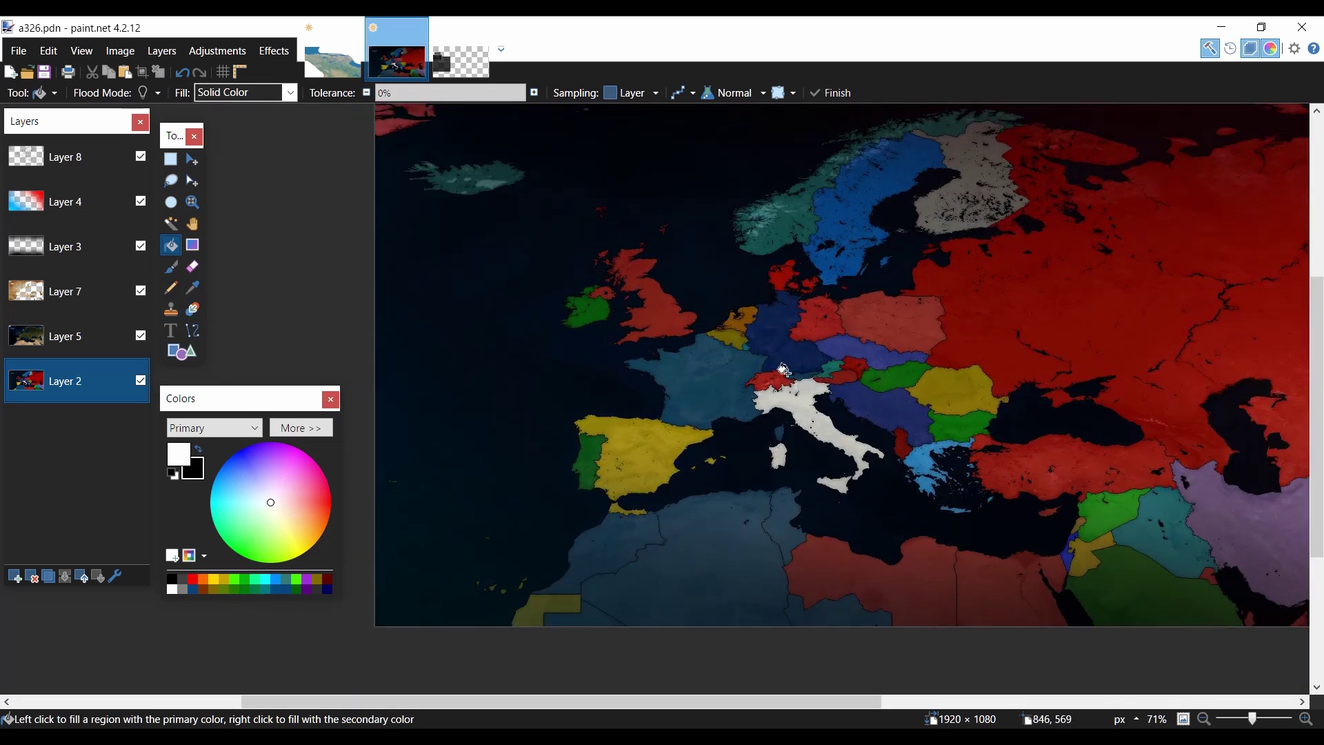
Step: Flatten the image into a single Background layer
key("ctrl+shift+f")
scroll(793, 348, "down", 2)
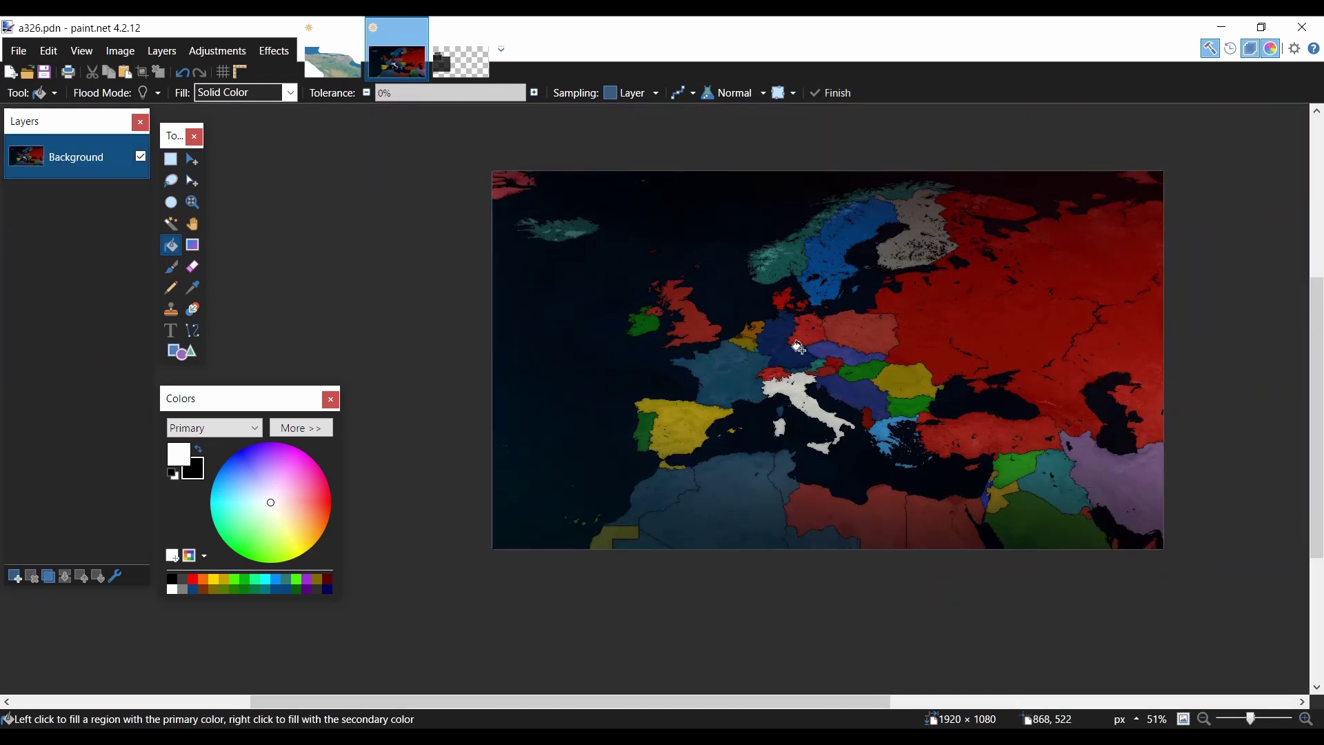
scroll(798, 350, "up", 2)
scroll(719, 396, "up", 2)
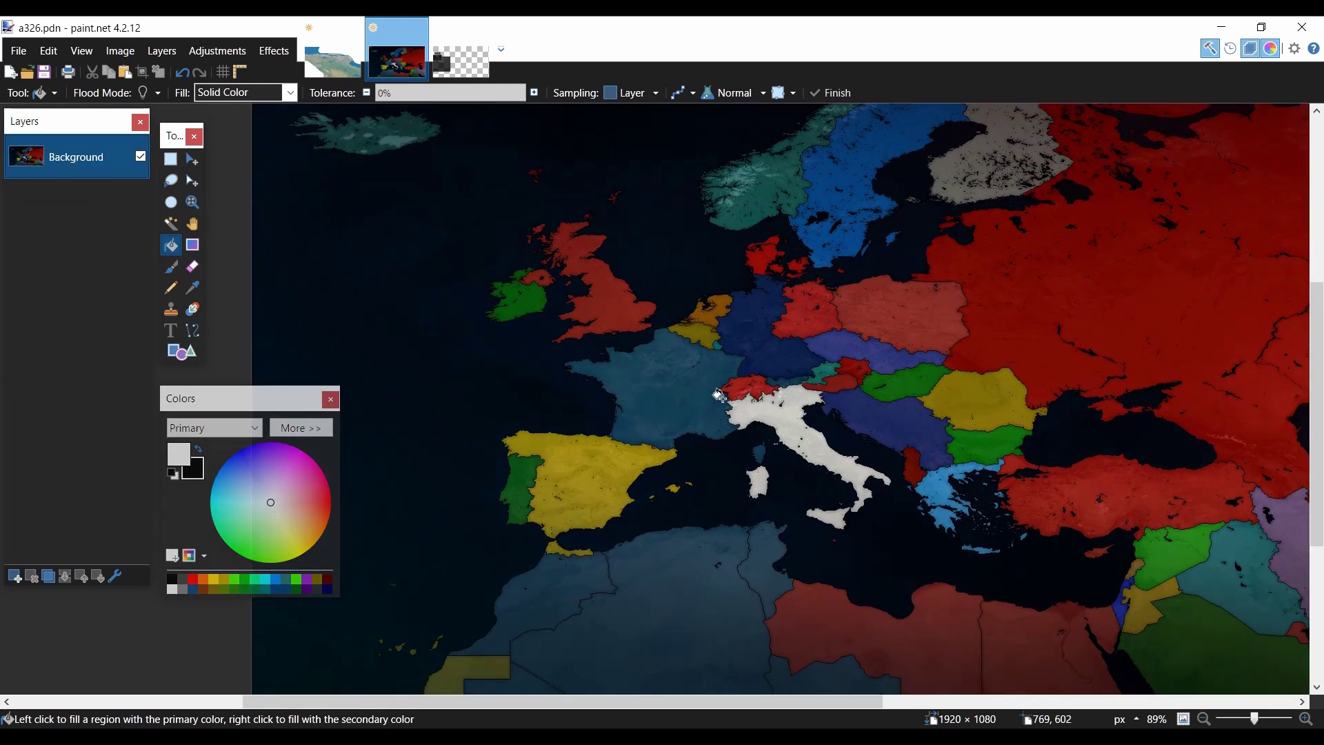
Step: Save the map as f1 in PNG format with 24-bit colour depth
key("ctrl+shift+s")
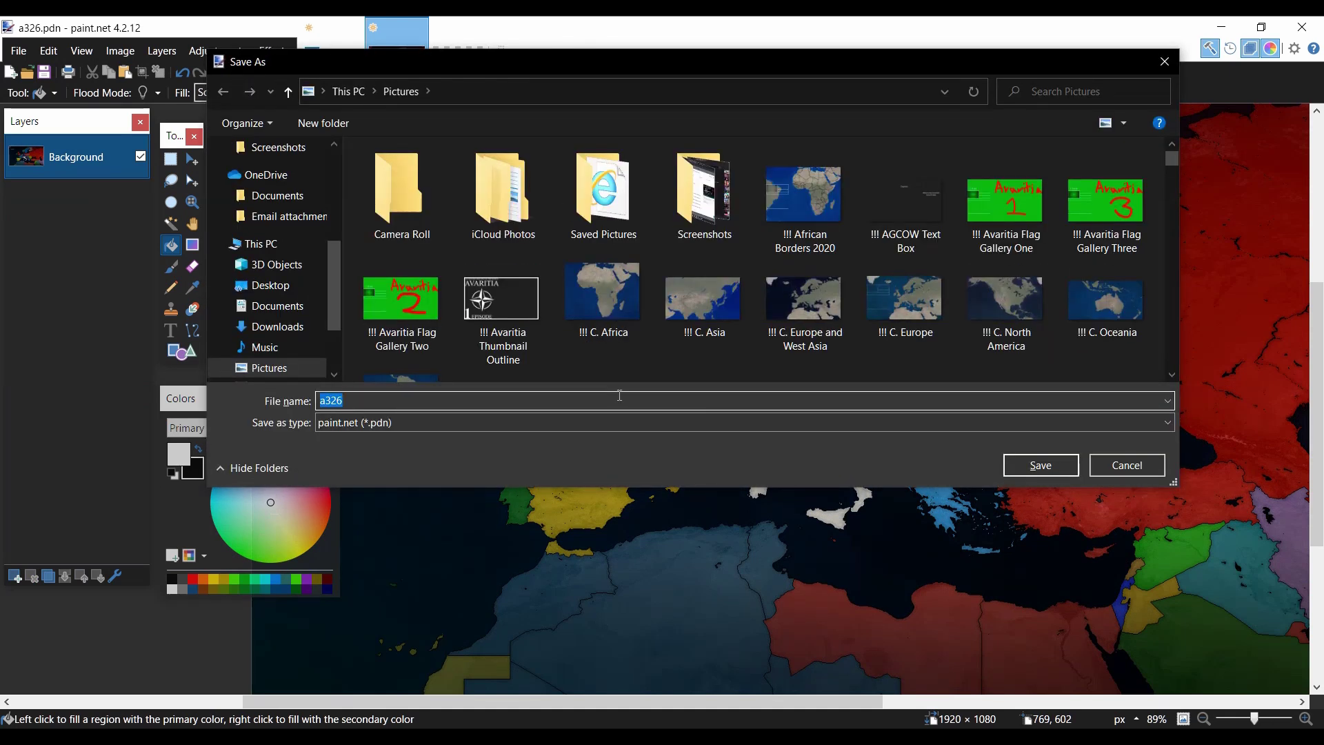
type("f1")
left_click(501, 422)
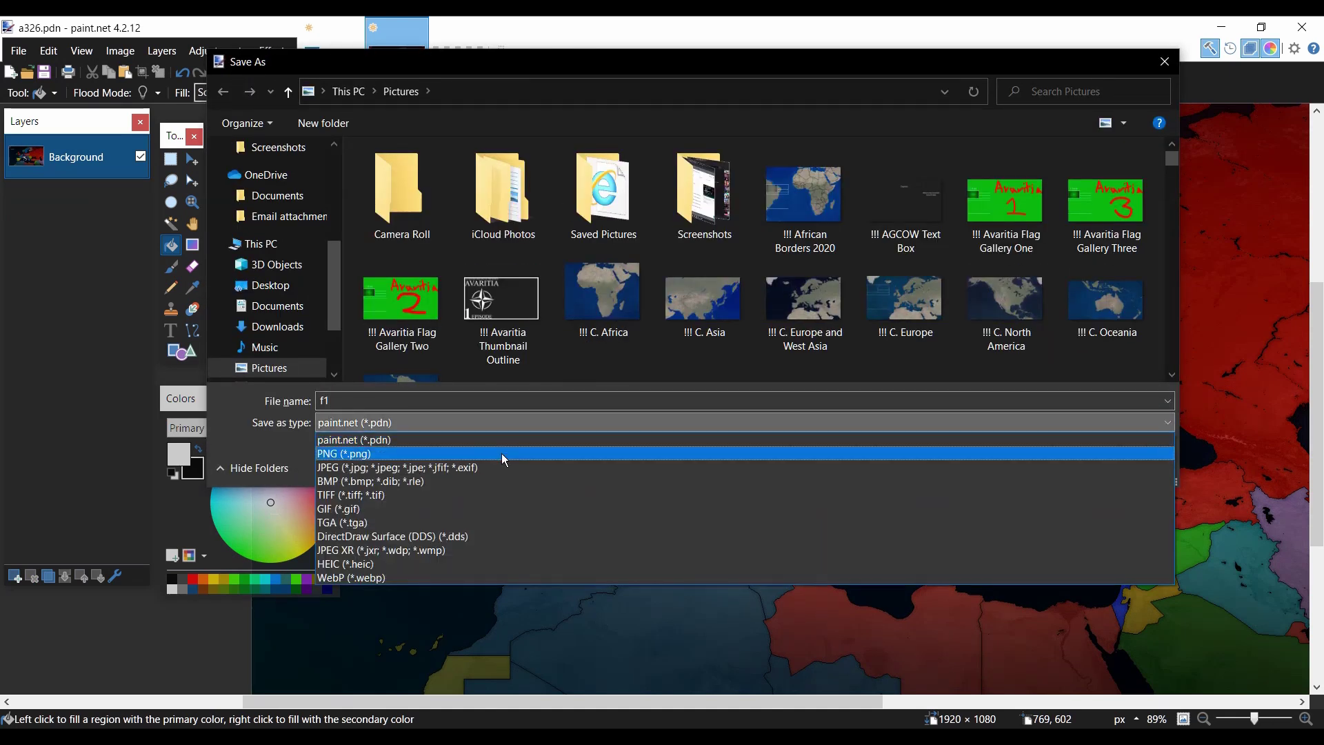
left_click(502, 453)
key("Return")
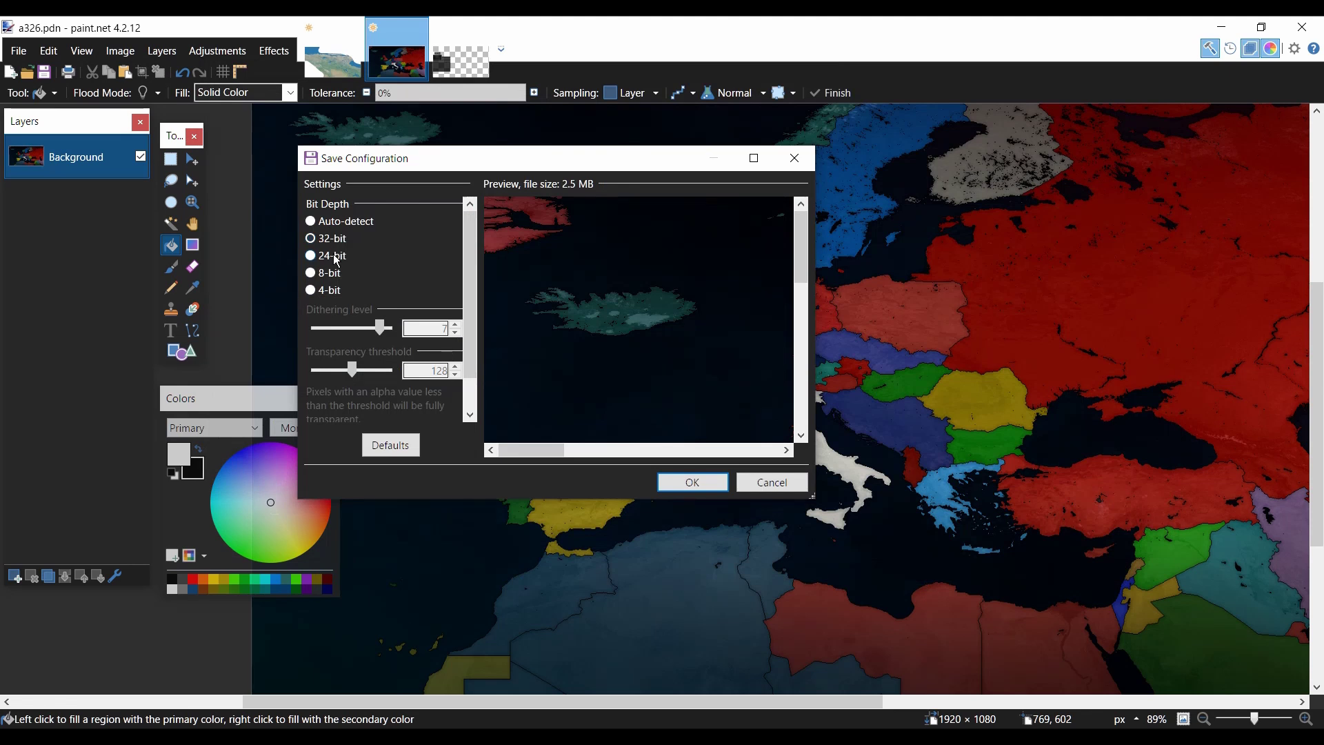
left_click(336, 258)
left_click(692, 485)
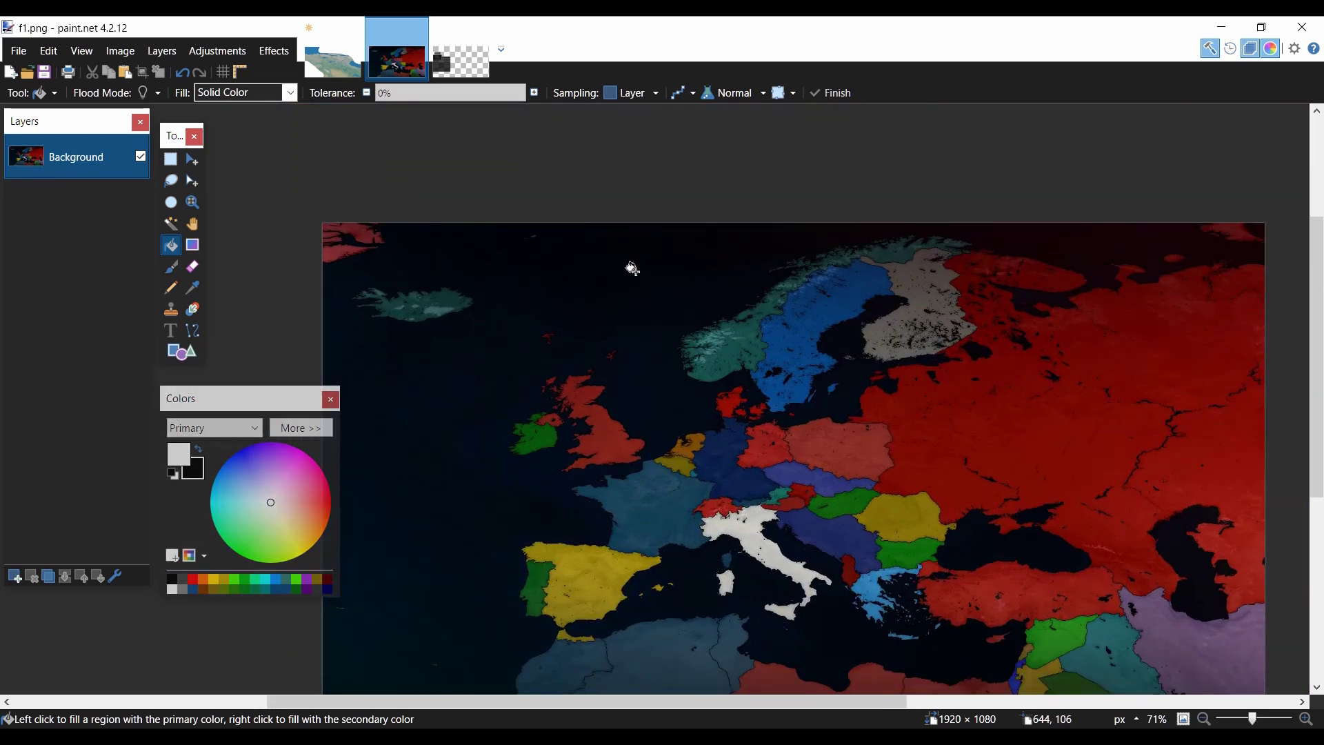
scroll(733, 561, "down", 3)
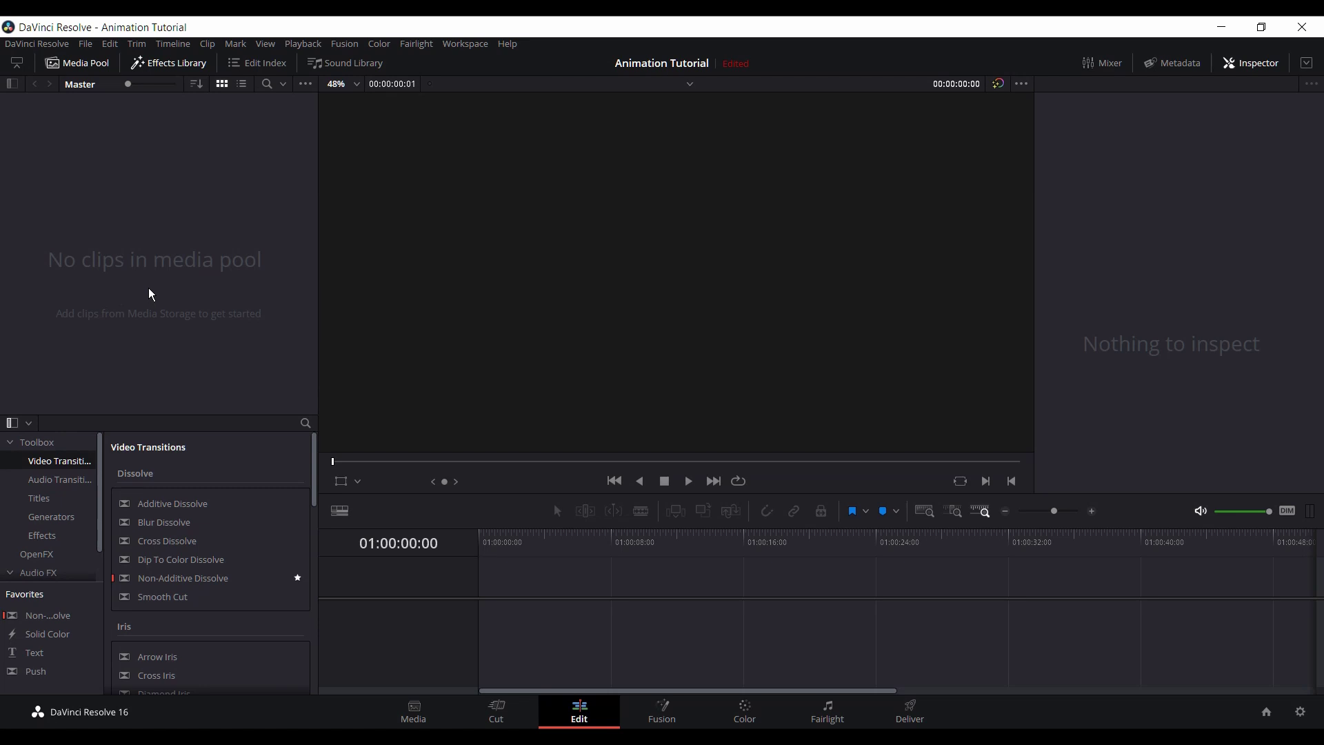
Step: Import f1.png into the empty Media Pool
left_click(29, 45)
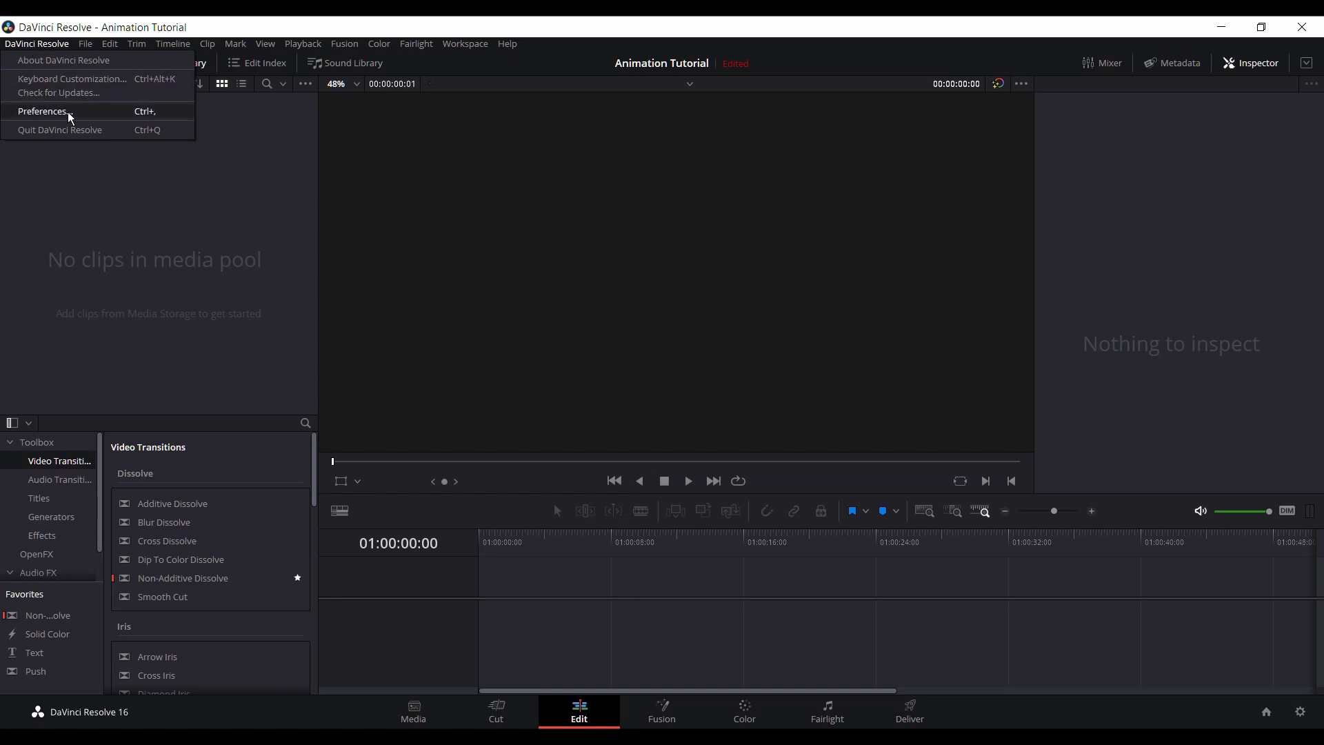
left_click(44, 45)
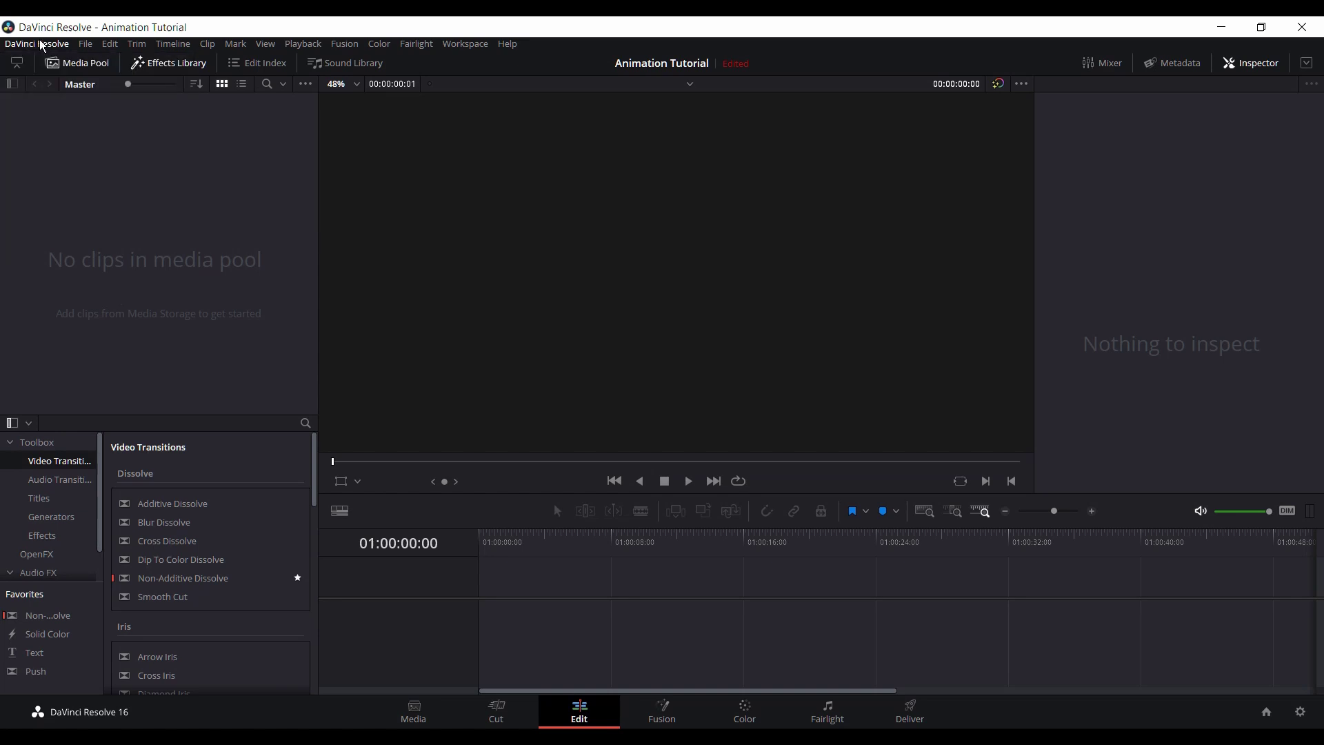
double_click(246, 265)
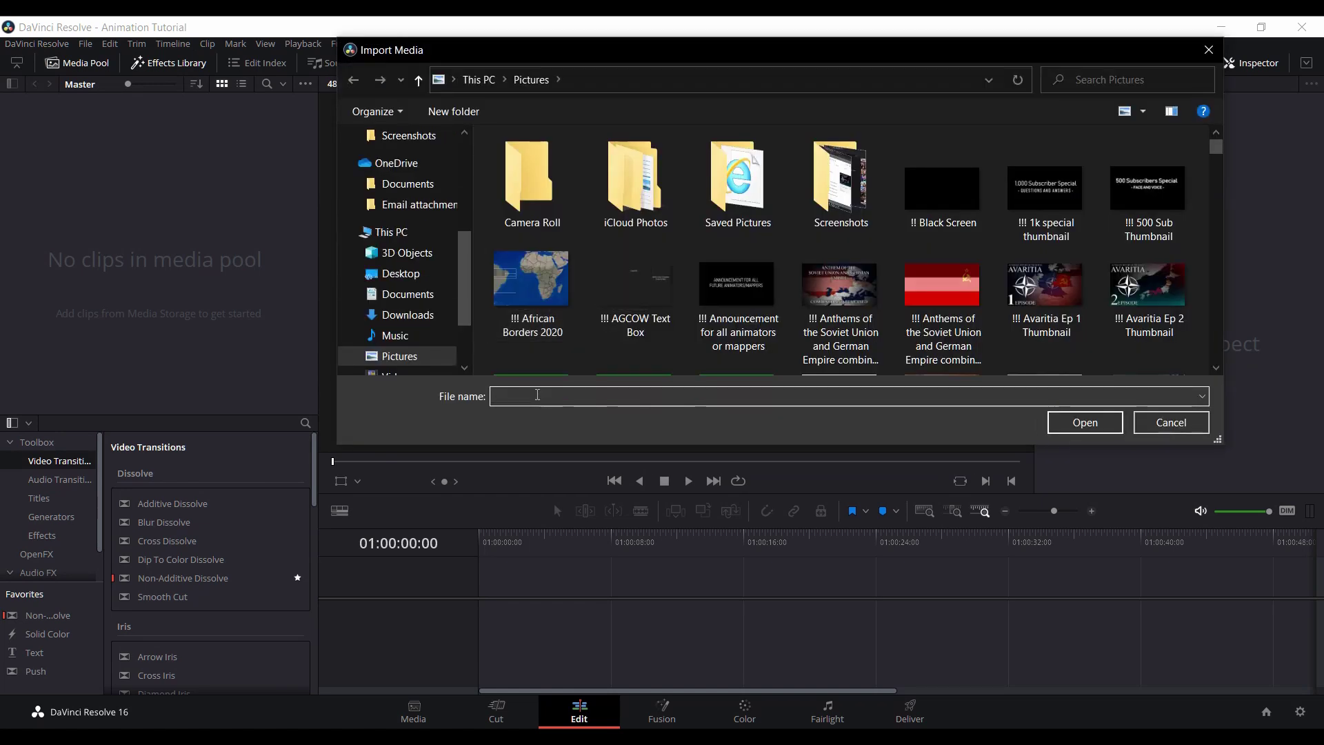
type("r")
key("BackSpace")
type("f1")
left_click(793, 413)
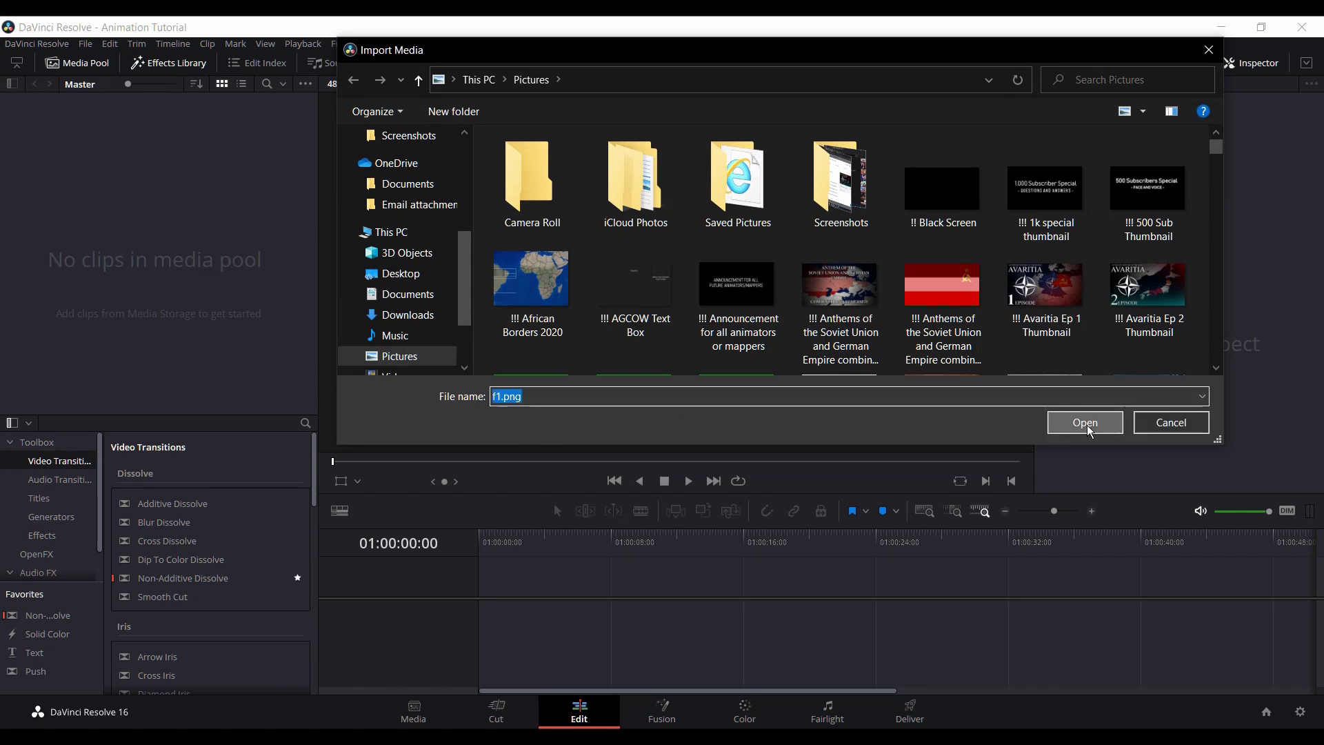
left_click(1082, 420)
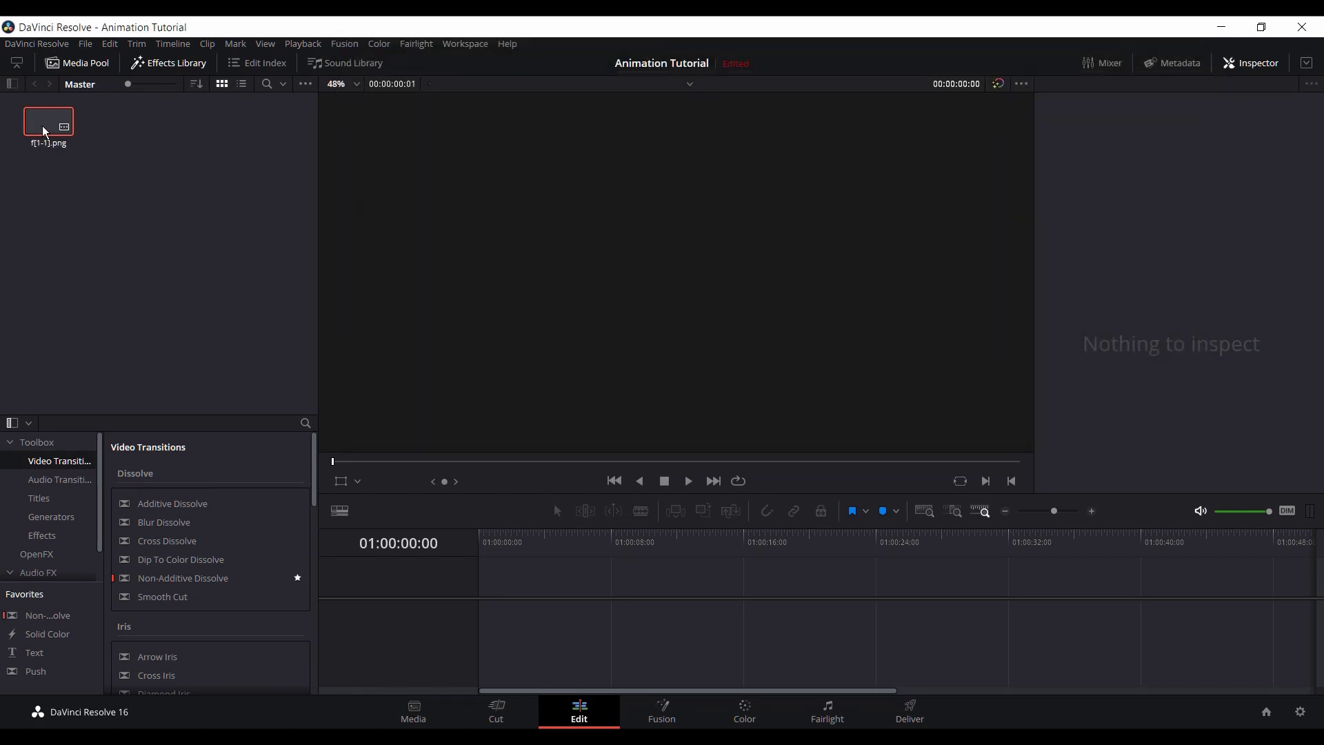
Step: Place f1.png on Video 1, shrink the track, and move the playhead to about 2 seconds
left_click_drag(43, 131, 469, 612)
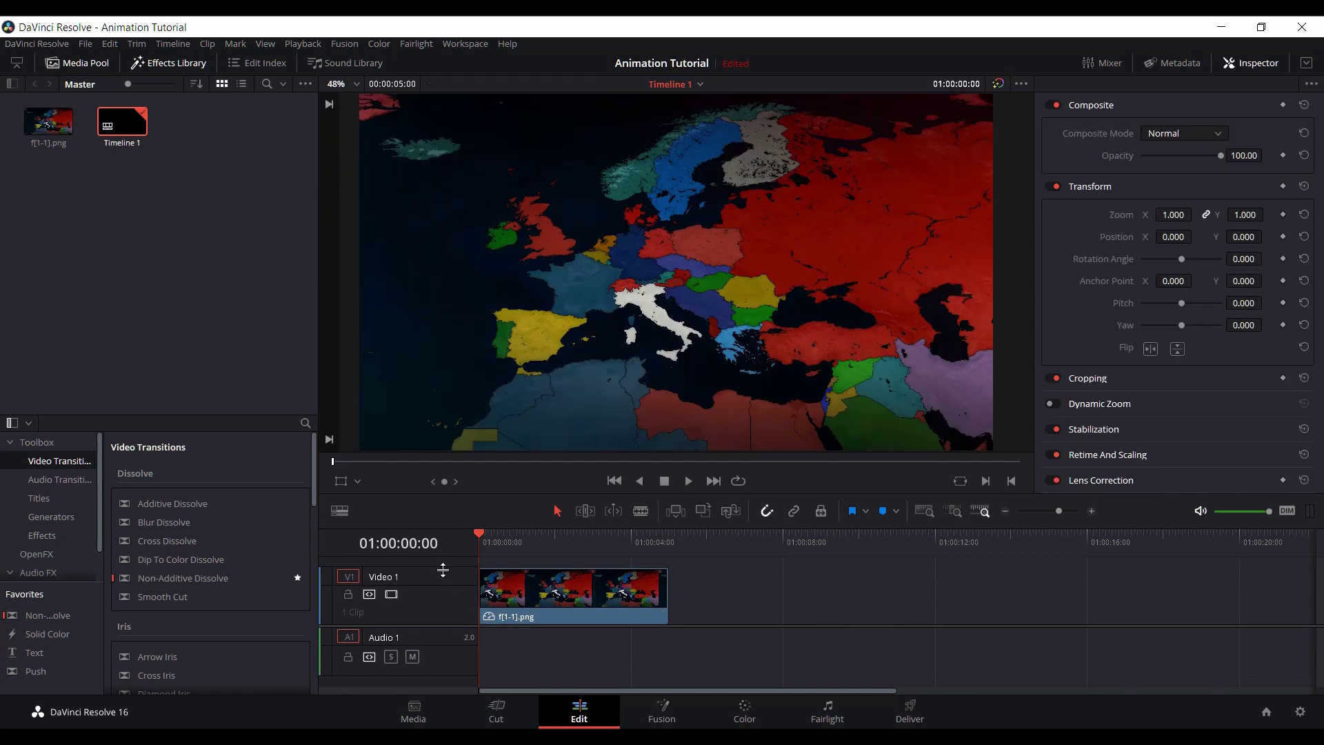
left_click_drag(443, 570, 445, 625)
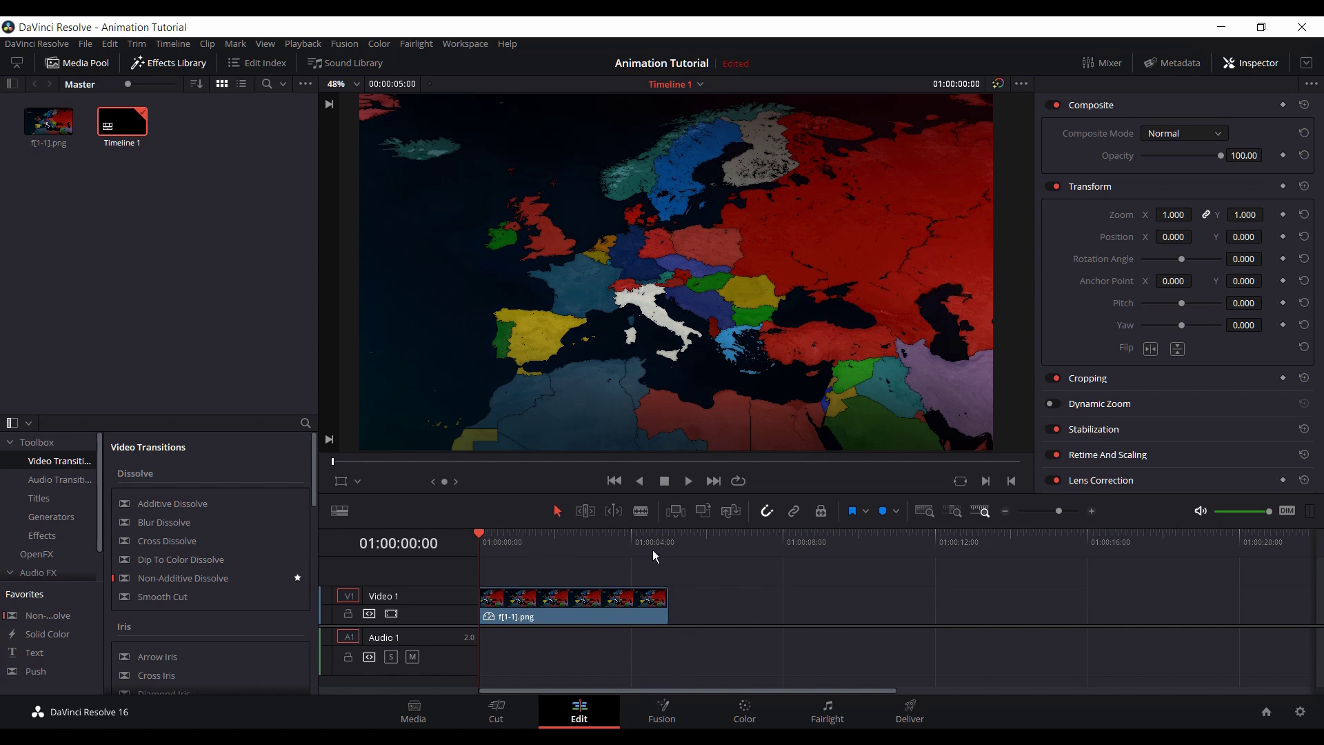
left_click_drag(568, 552, 540, 578)
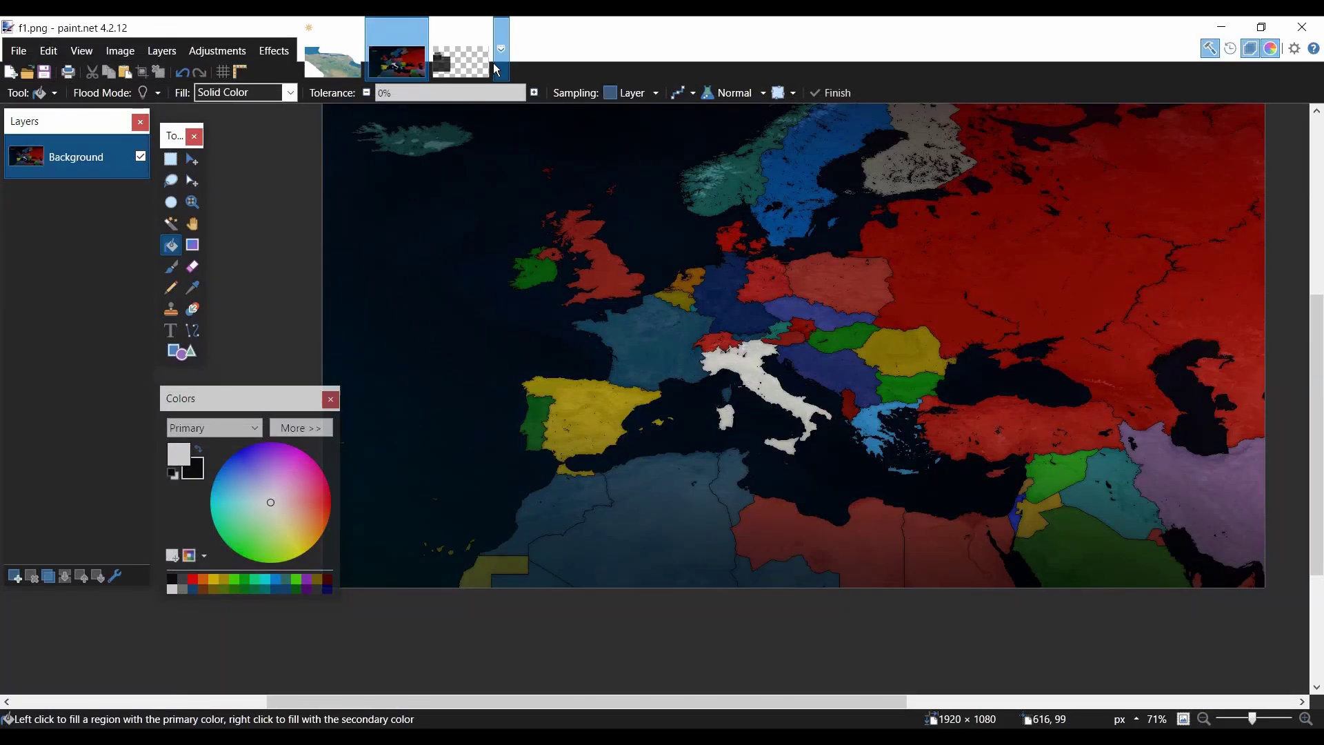
Step: Switch to a536.pdn, select Layer 3 and choose the Text tool
left_click(461, 60)
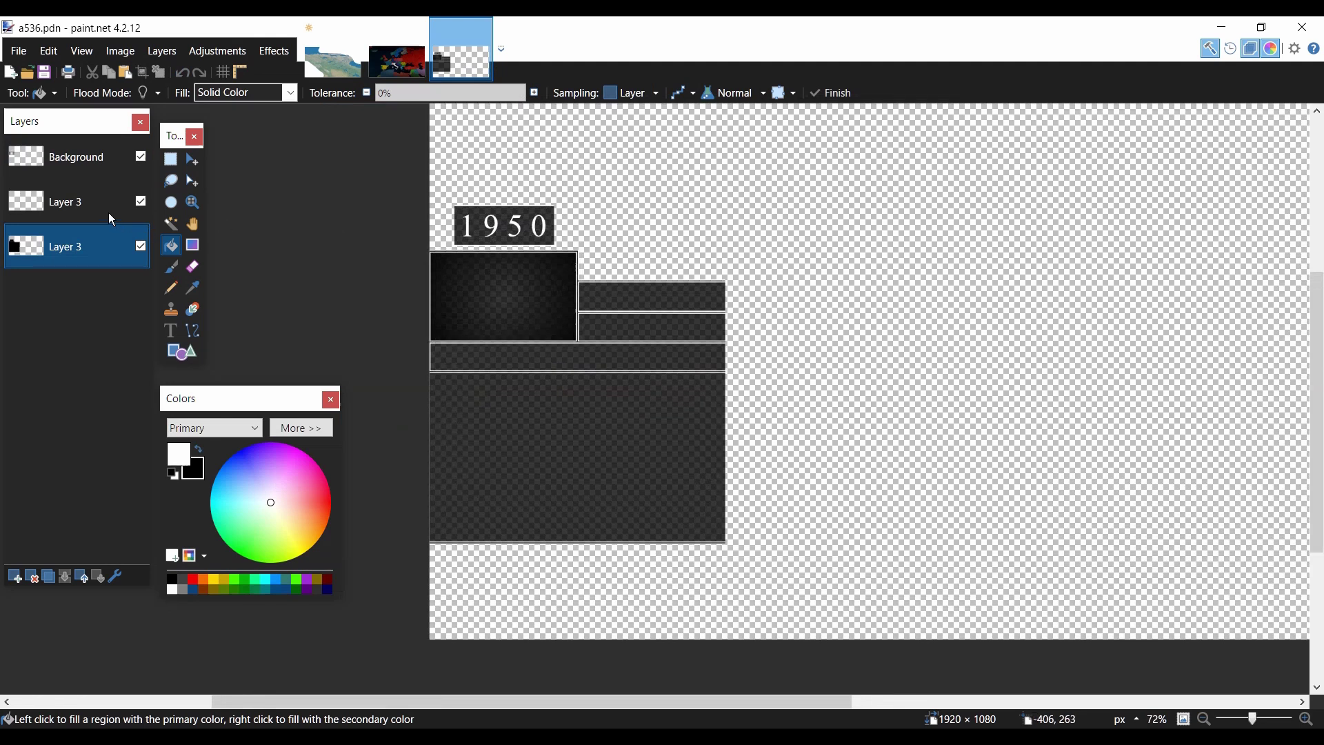
left_click(76, 202)
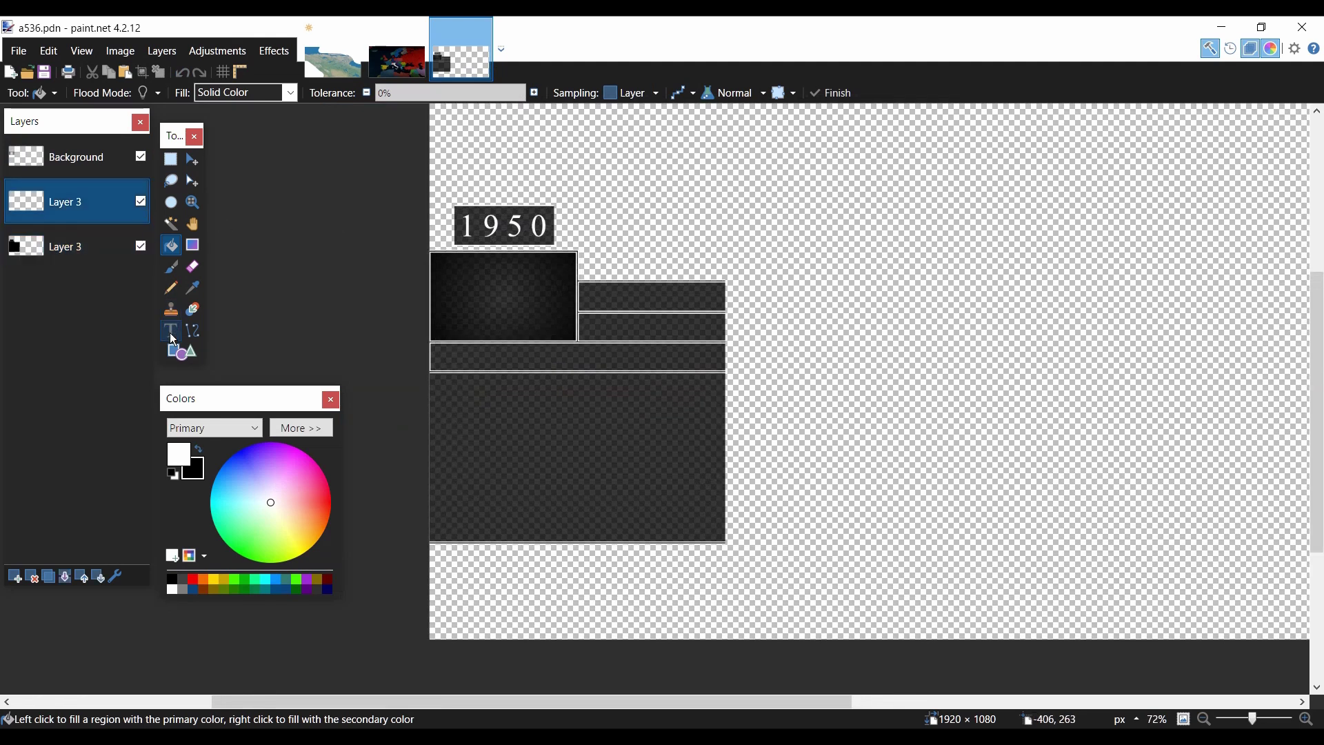
left_click(171, 331)
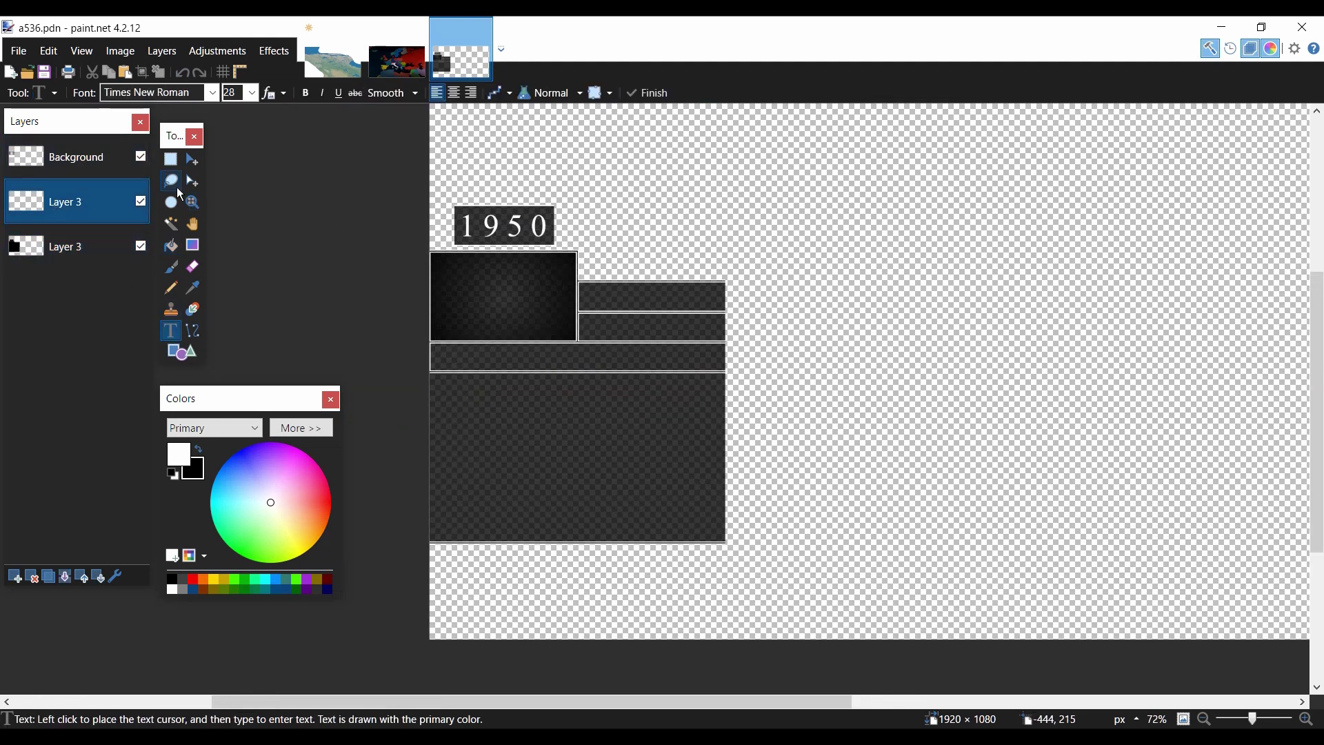
Step: Toggle Background and Layer 3 visibility to inspect each layer's content
left_click(140, 156)
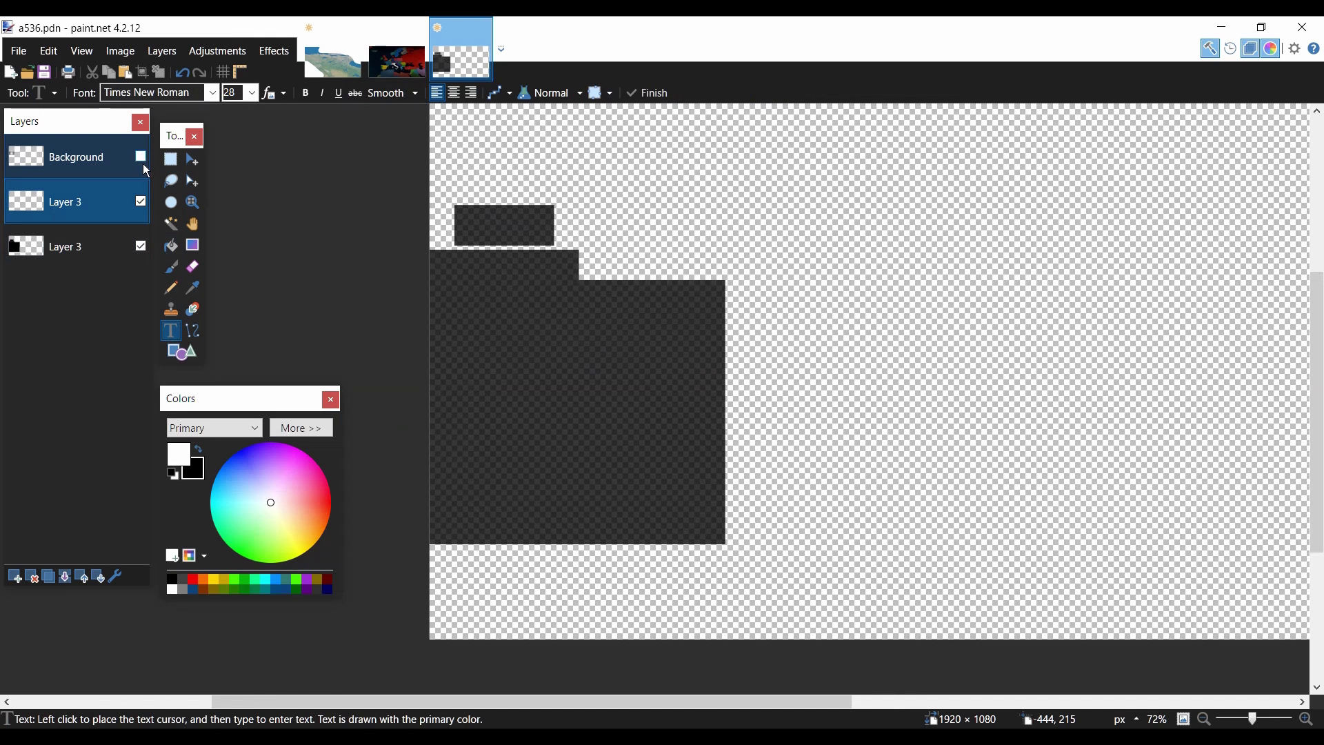
left_click(140, 157)
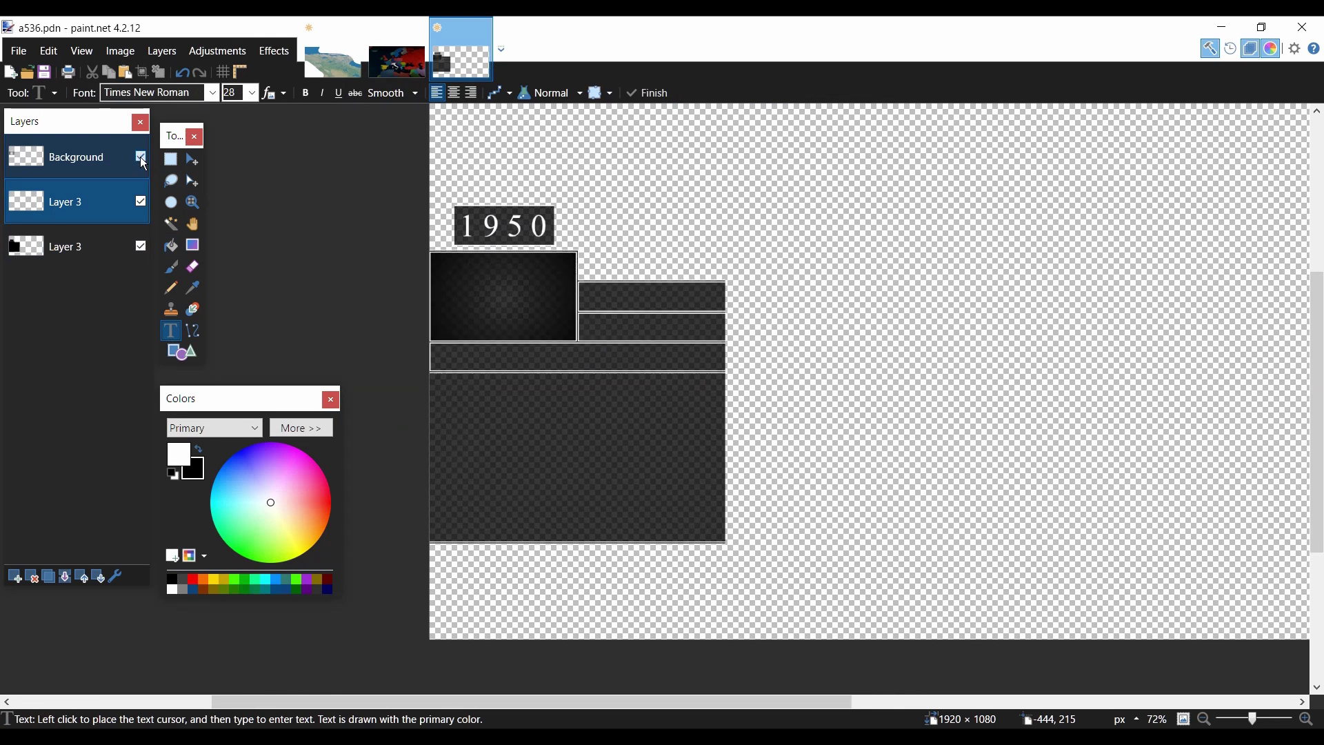
left_click(140, 157)
left_click(142, 159)
scroll(458, 269, "up", 5)
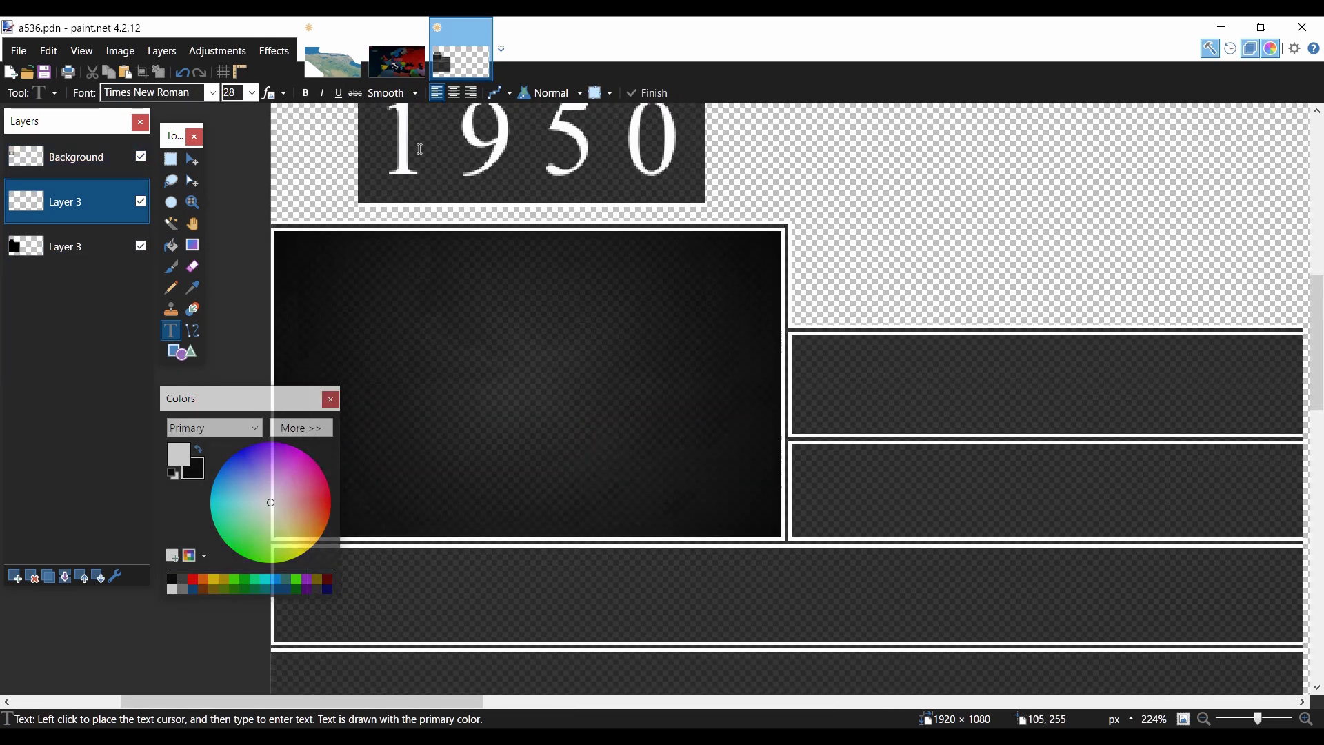
scroll(419, 205, "down", 3)
scroll(446, 275, "up", 3)
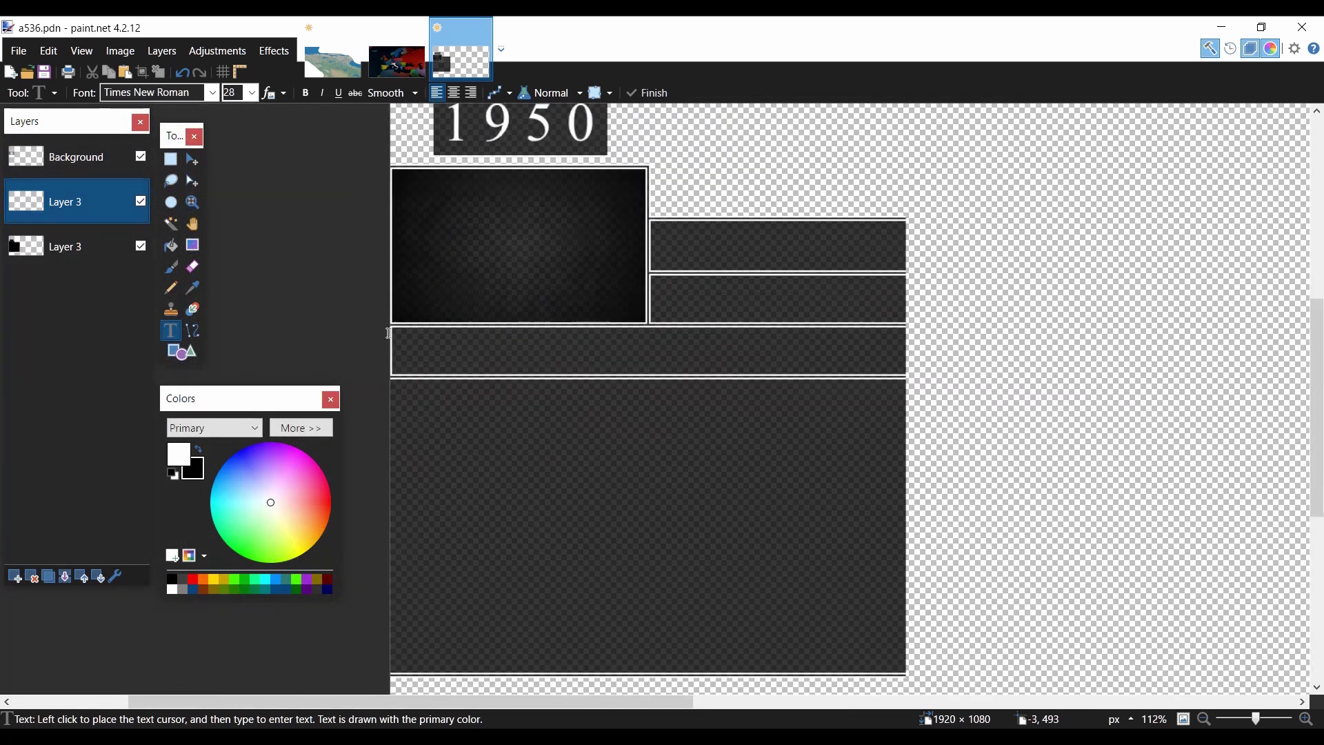
scroll(455, 188, "up", 1)
scroll(393, 191, "down", 4)
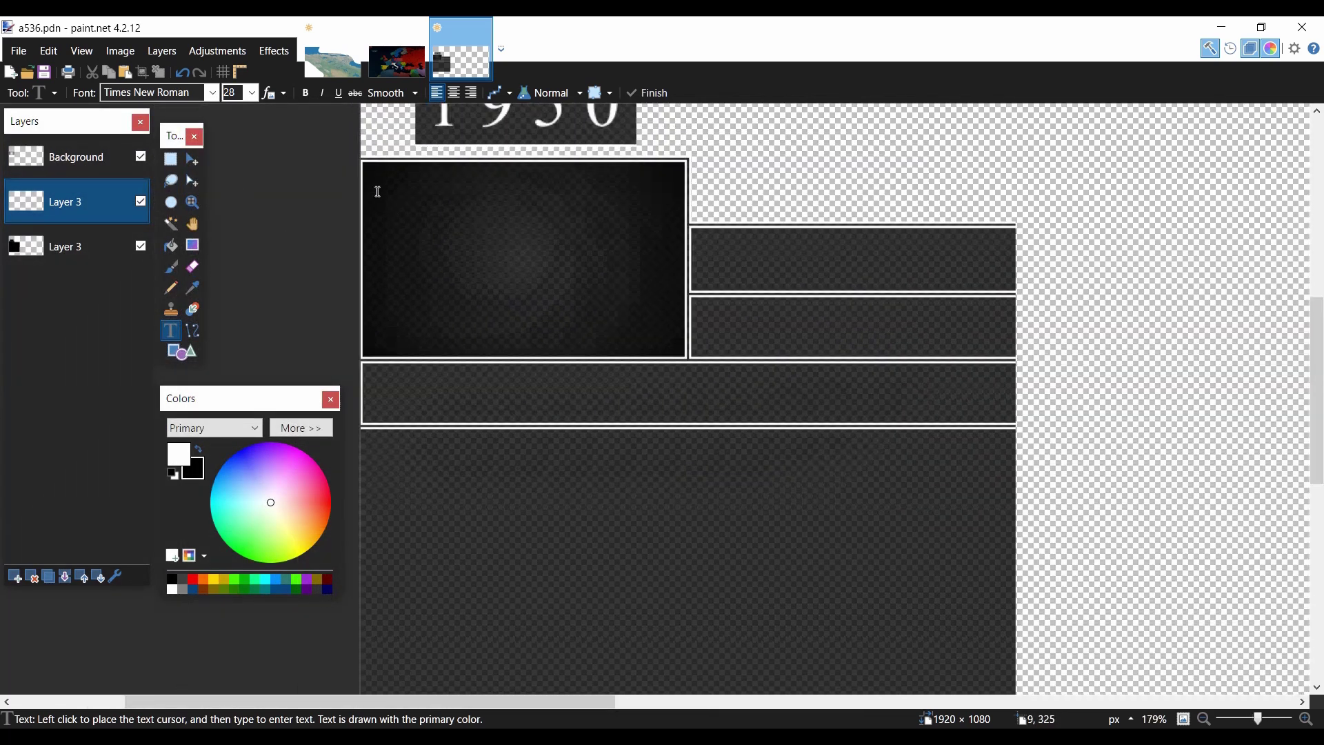
scroll(674, 295, "down", 1)
scroll(747, 299, "up", 2)
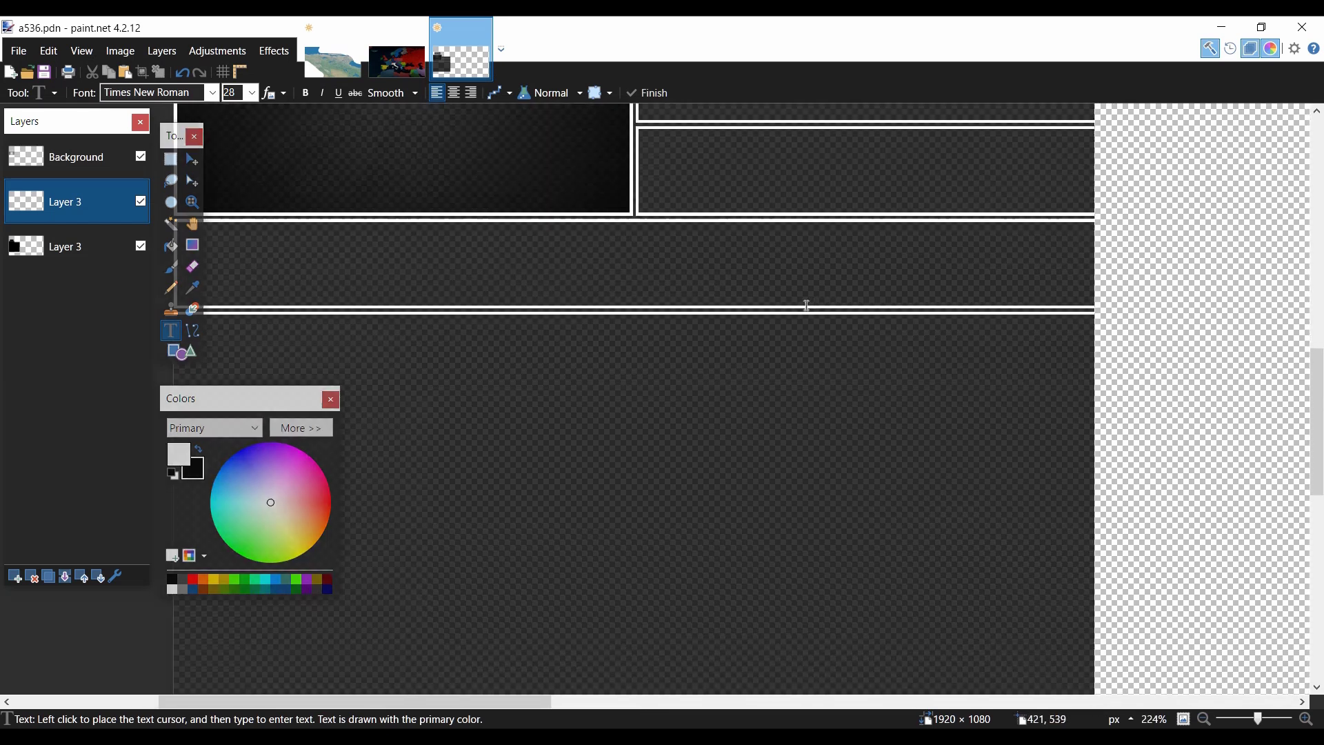
scroll(669, 281, "down", 2)
scroll(650, 248, "down", 3)
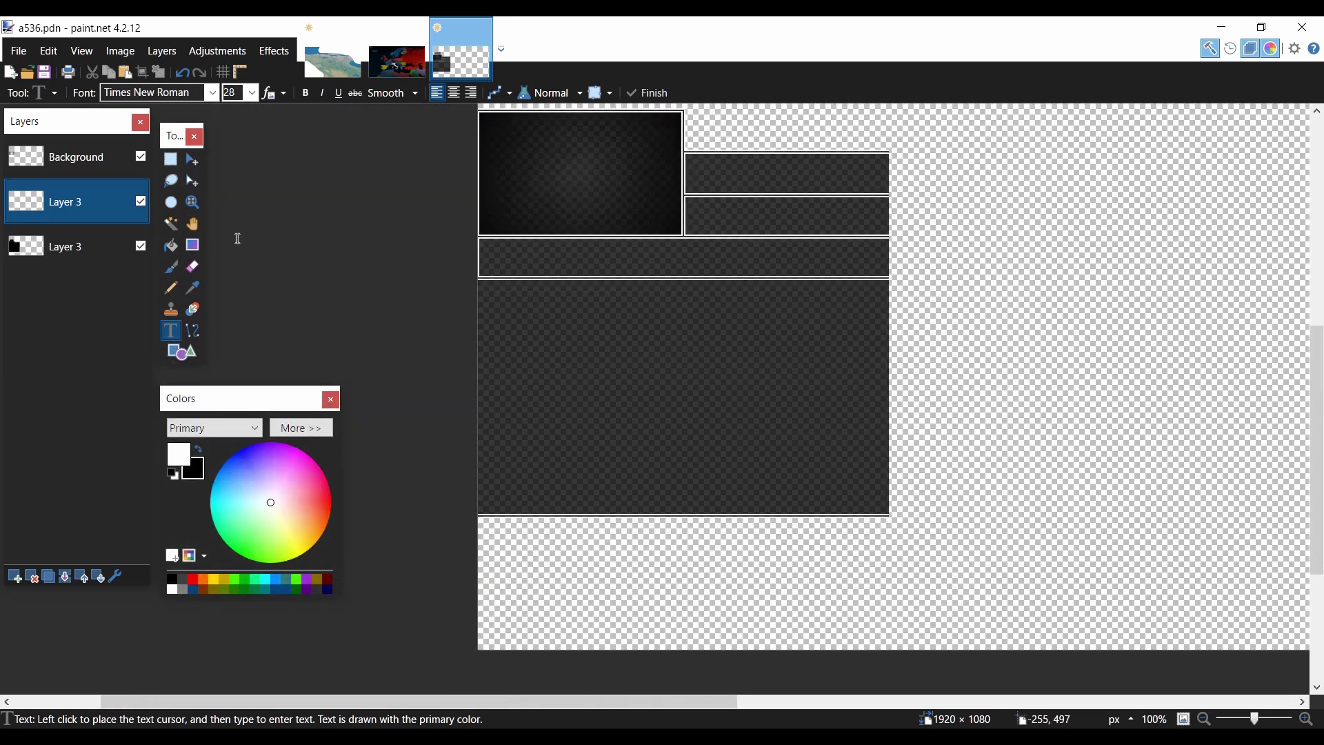
left_click(139, 201)
left_click(141, 201)
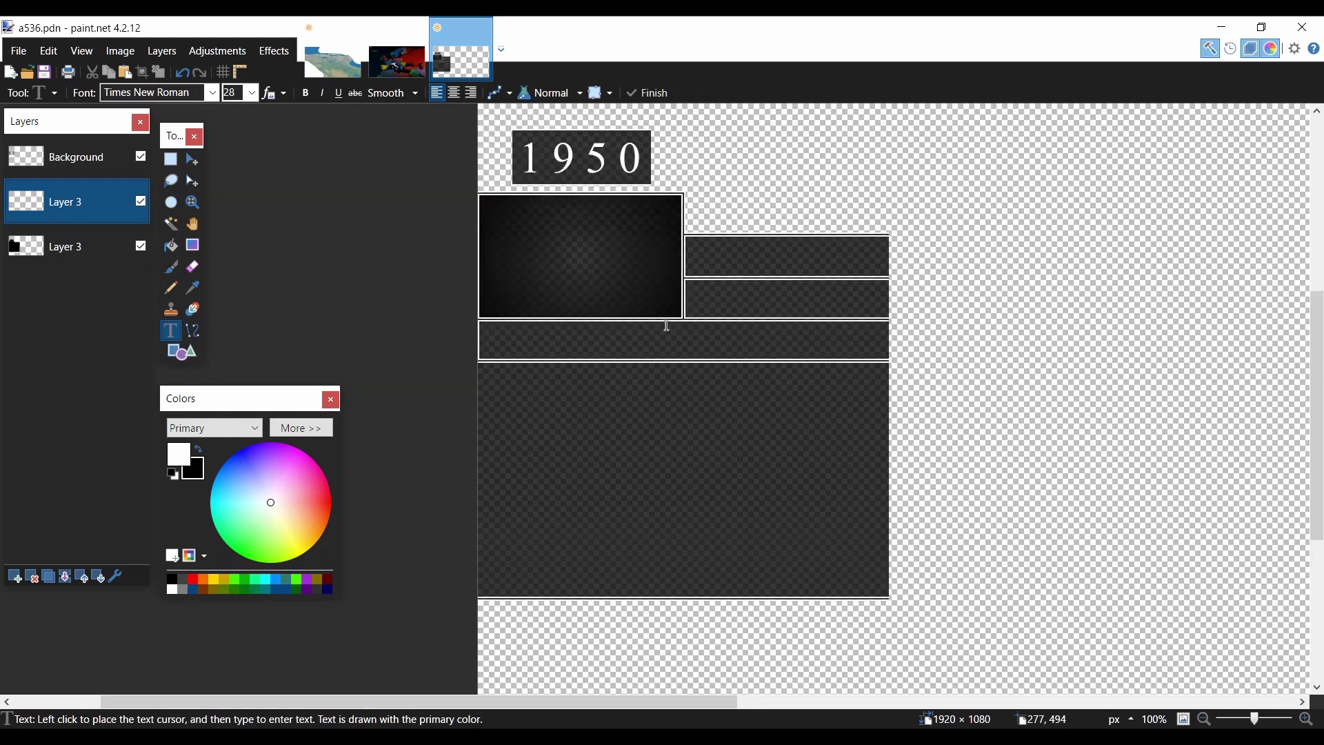
scroll(621, 333, "up", 2)
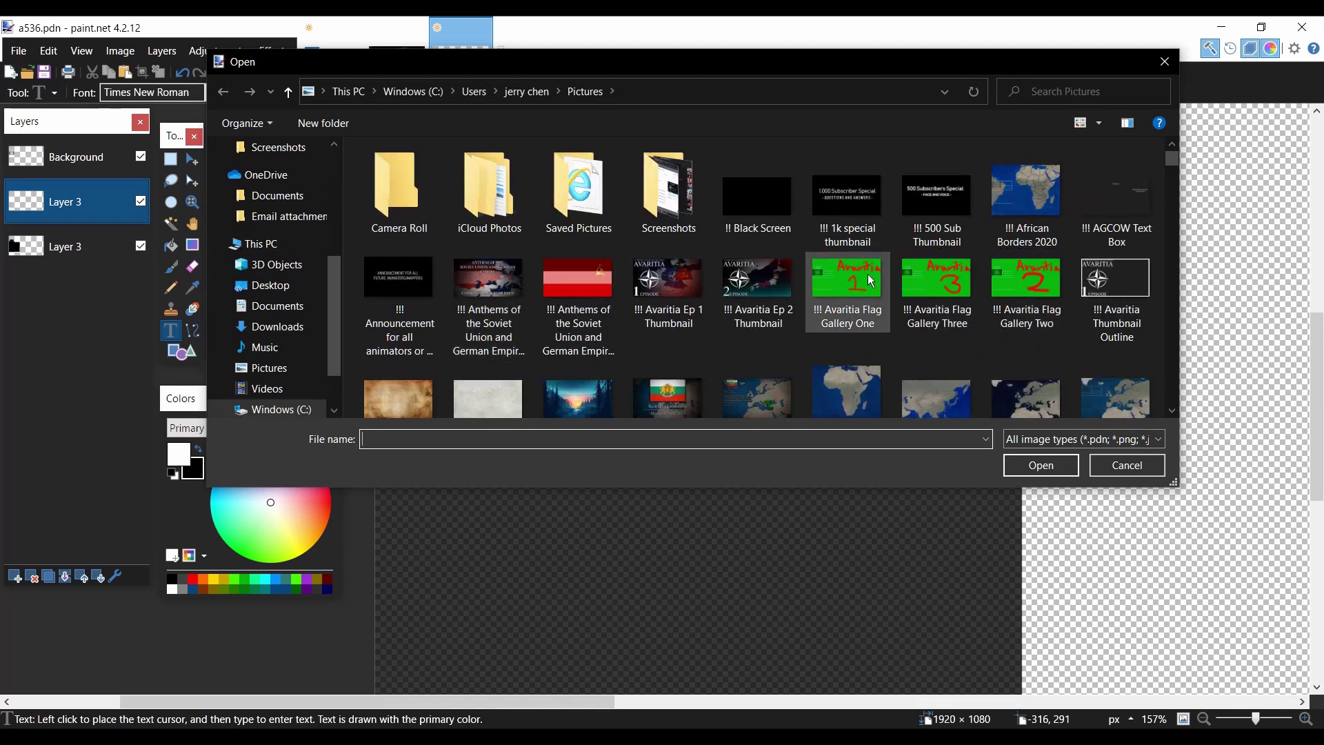
double_click(871, 280)
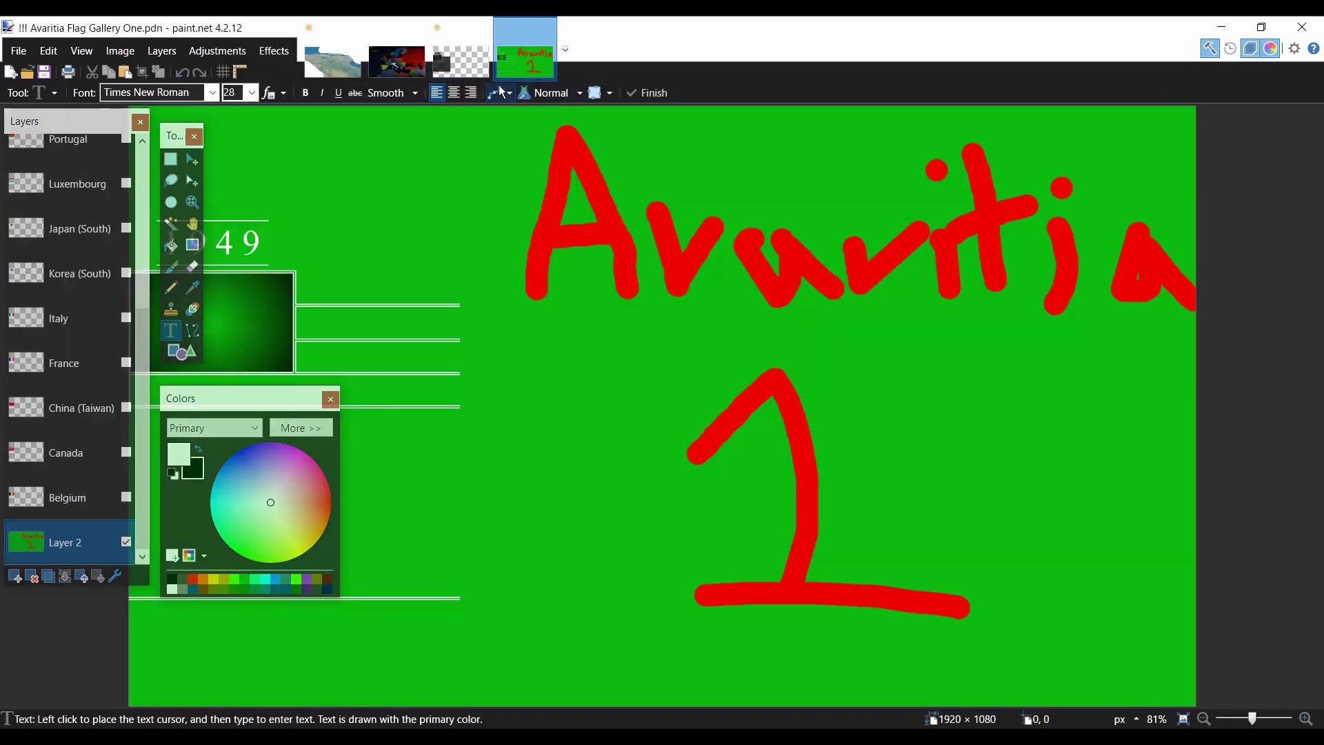
left_click(465, 63)
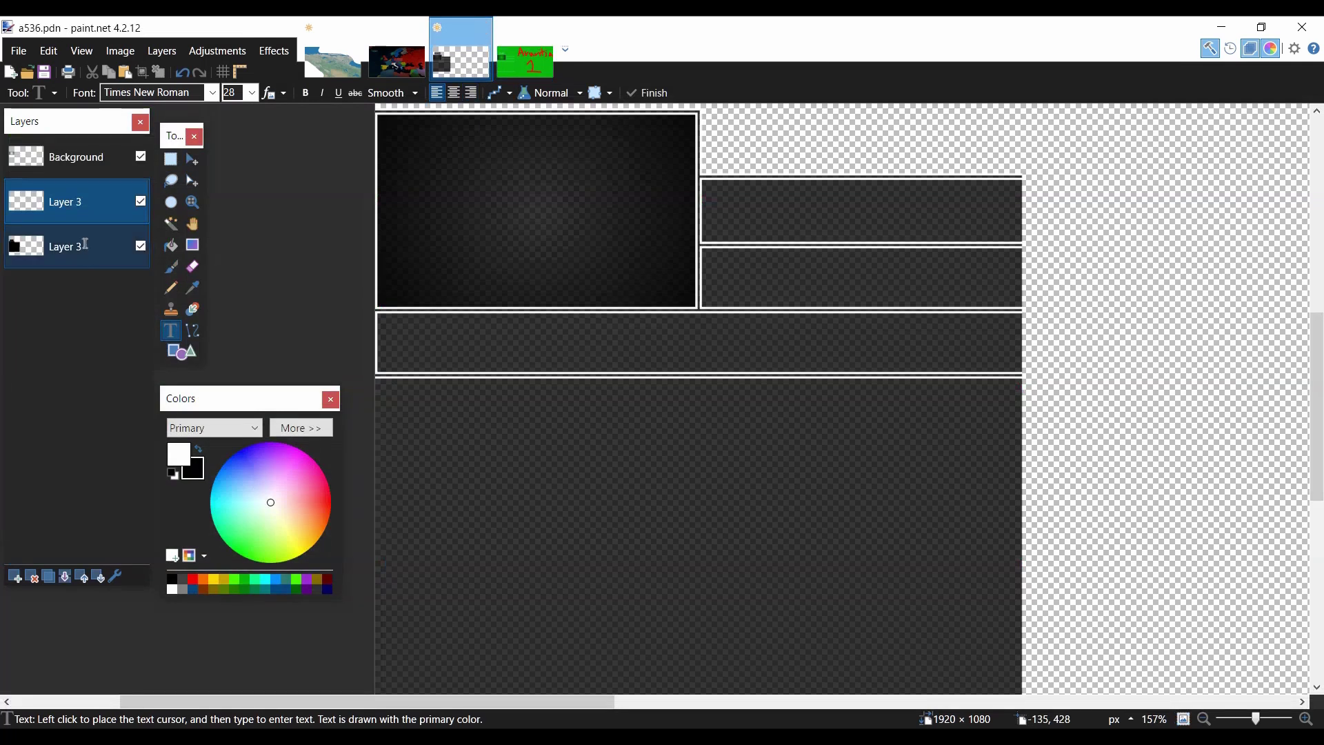
left_click(85, 244)
scroll(458, 246, "down", 2)
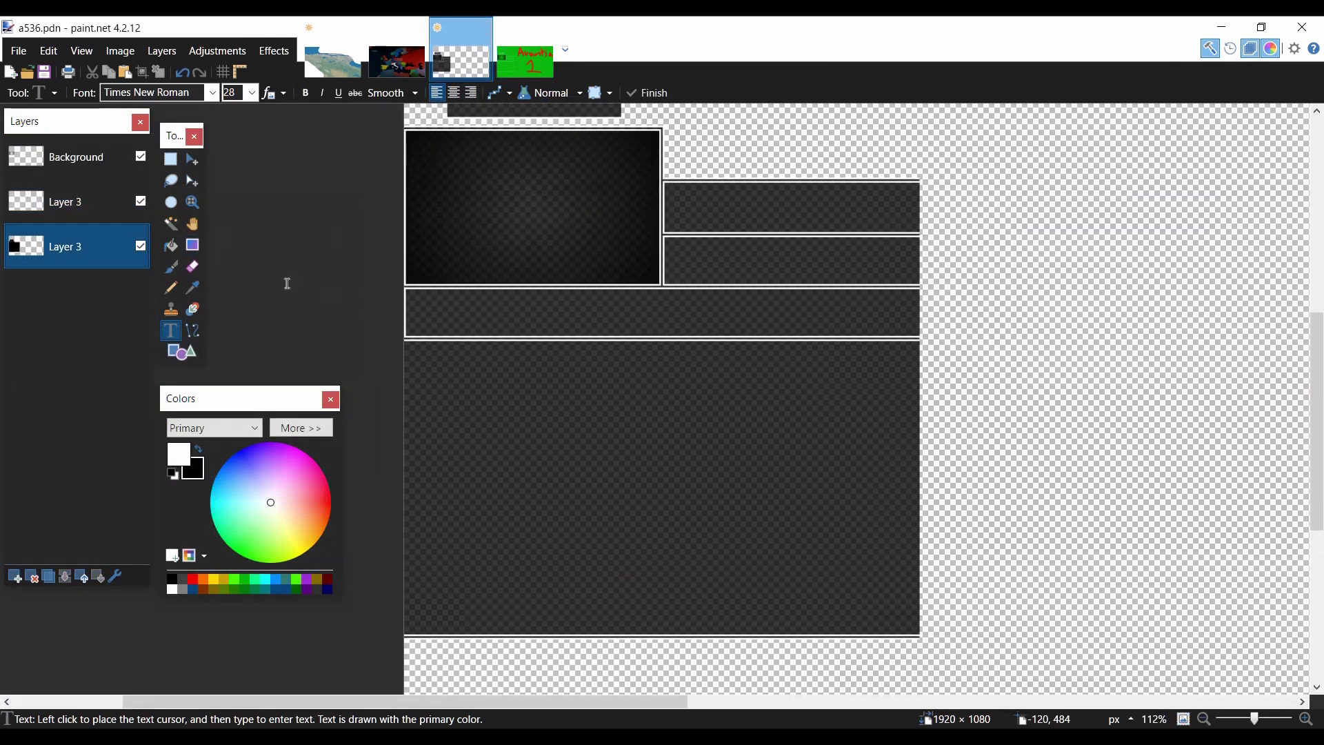
left_click(140, 246)
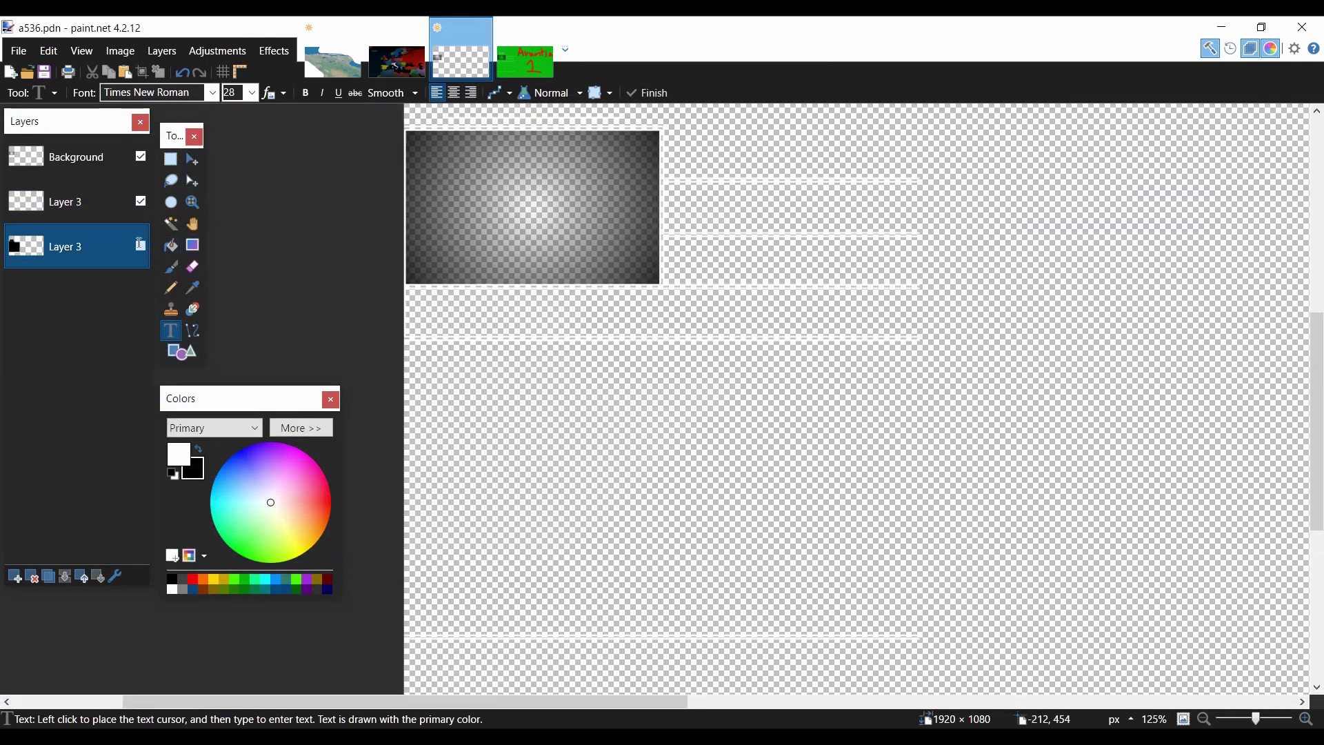
left_click(116, 576)
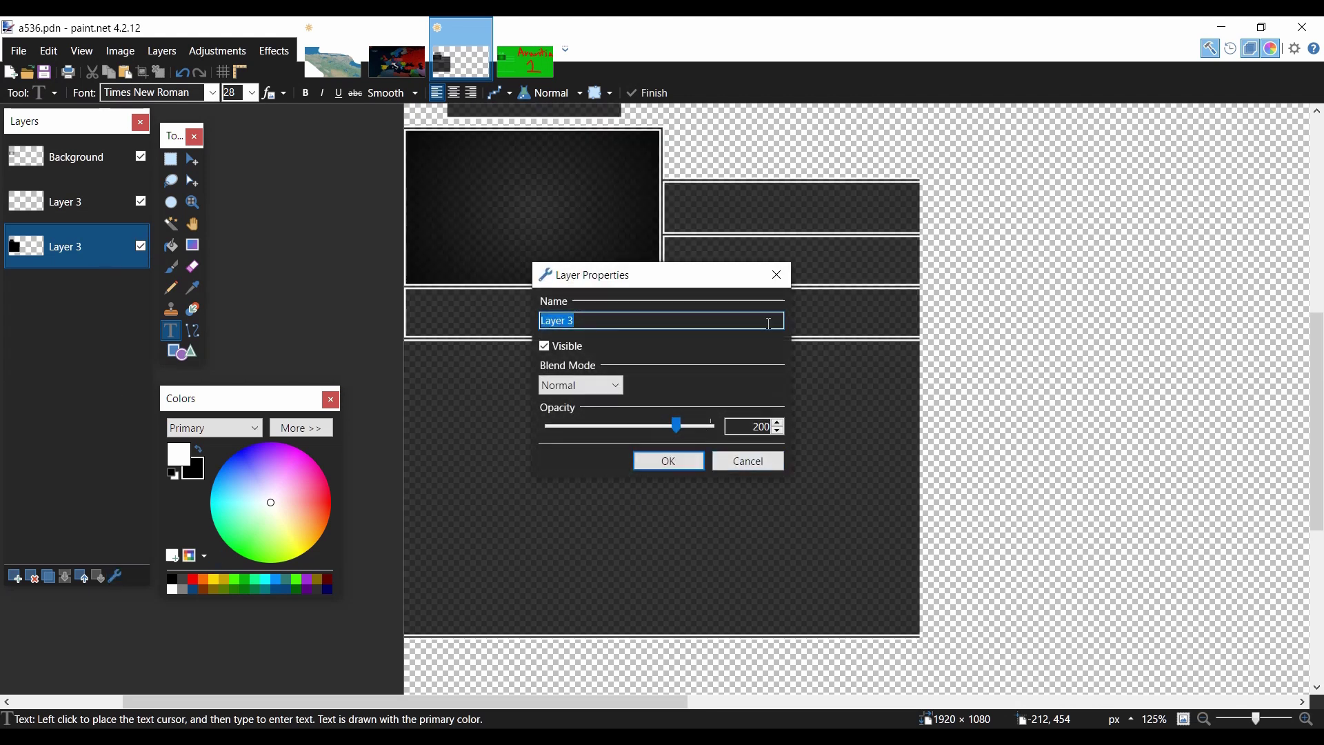
left_click(778, 275)
scroll(729, 277, "down", 2)
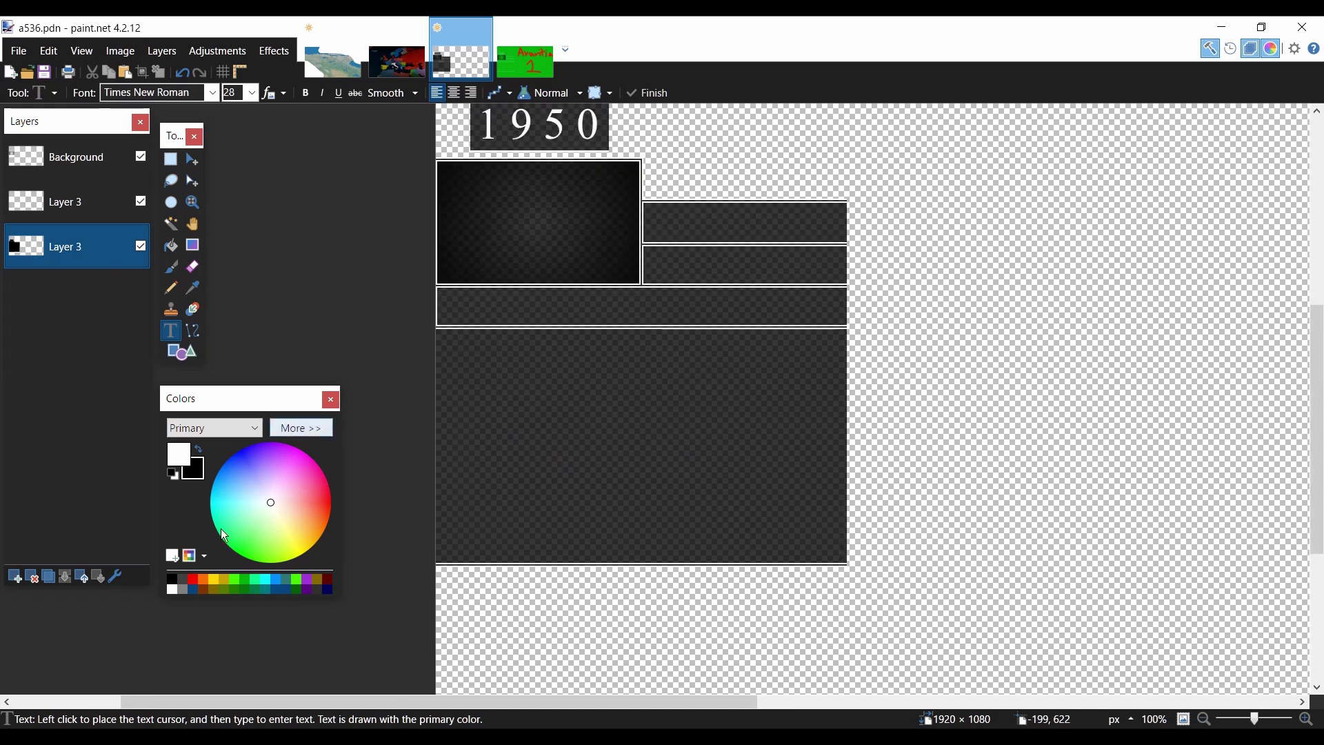
left_click(116, 578)
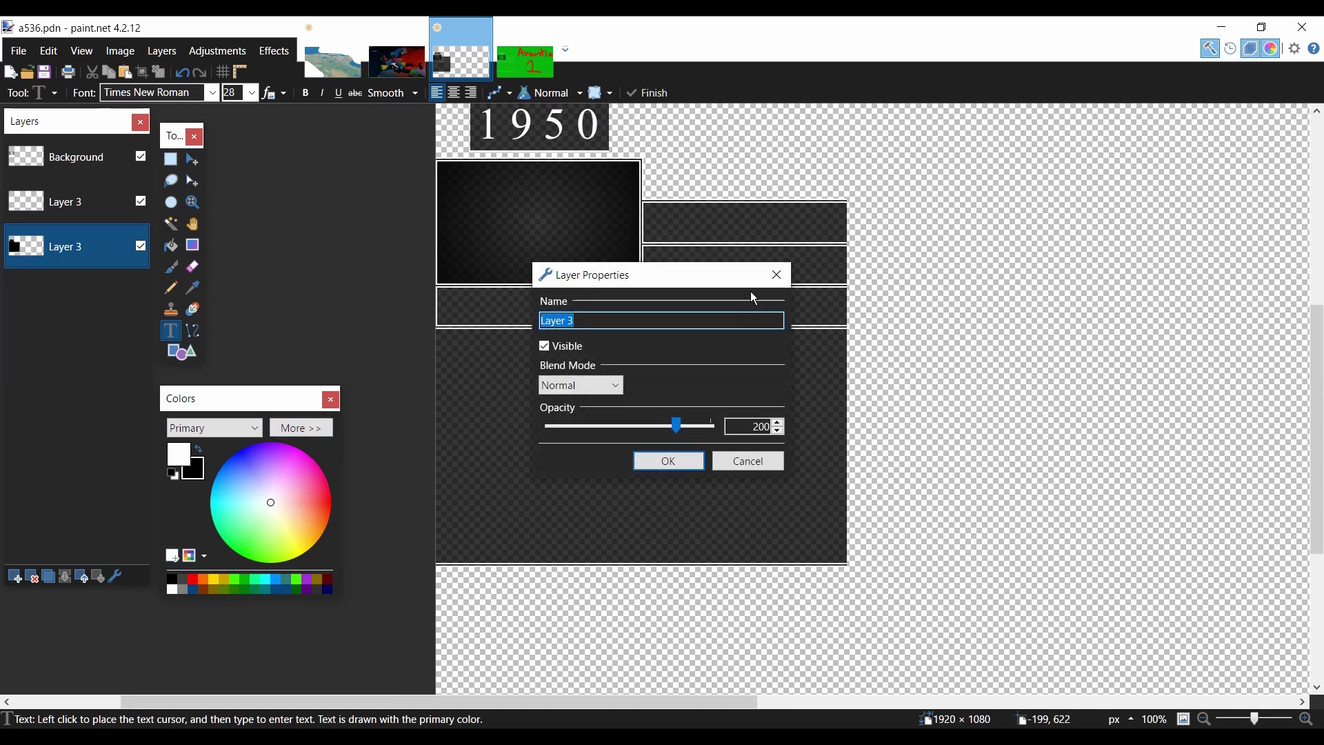
left_click(777, 272)
scroll(713, 292, "up", 1)
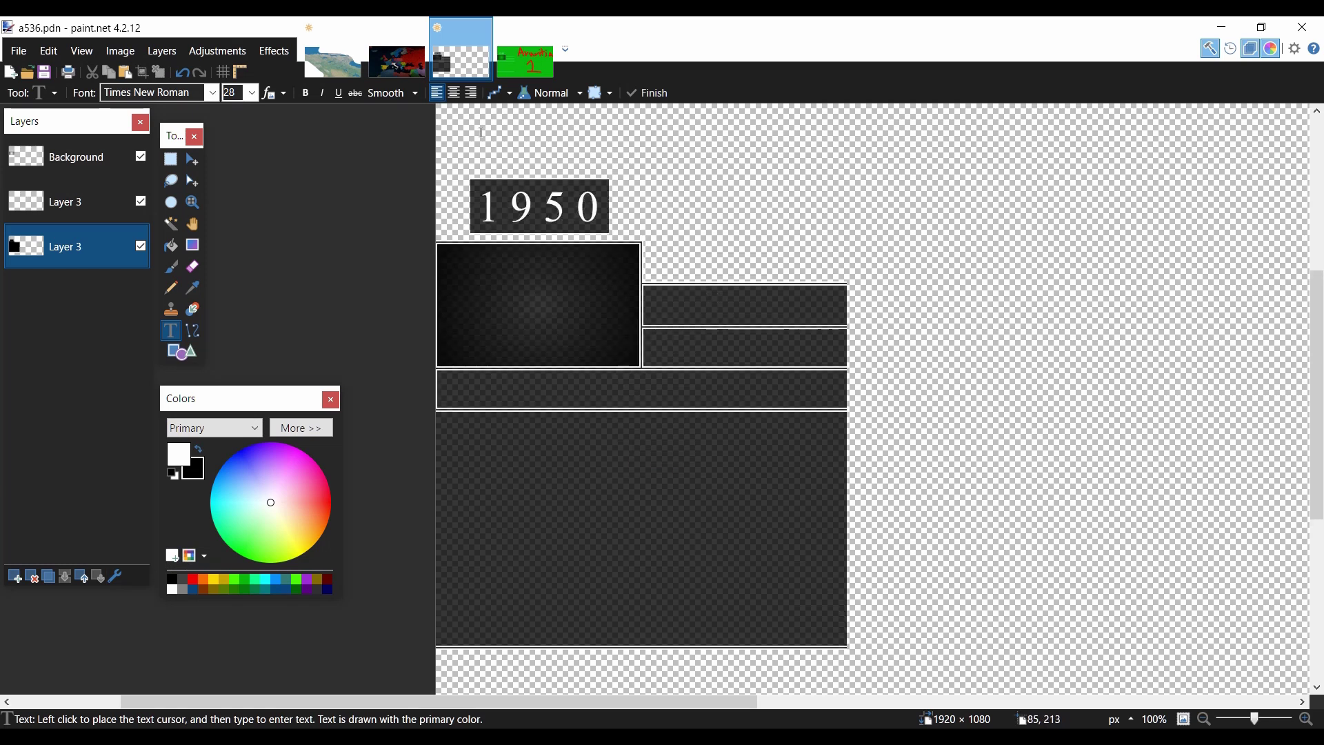
Step: Copy the Italy layer from Avaritia Flag Gallery One and paste it into a536.pdn
left_click(63, 191)
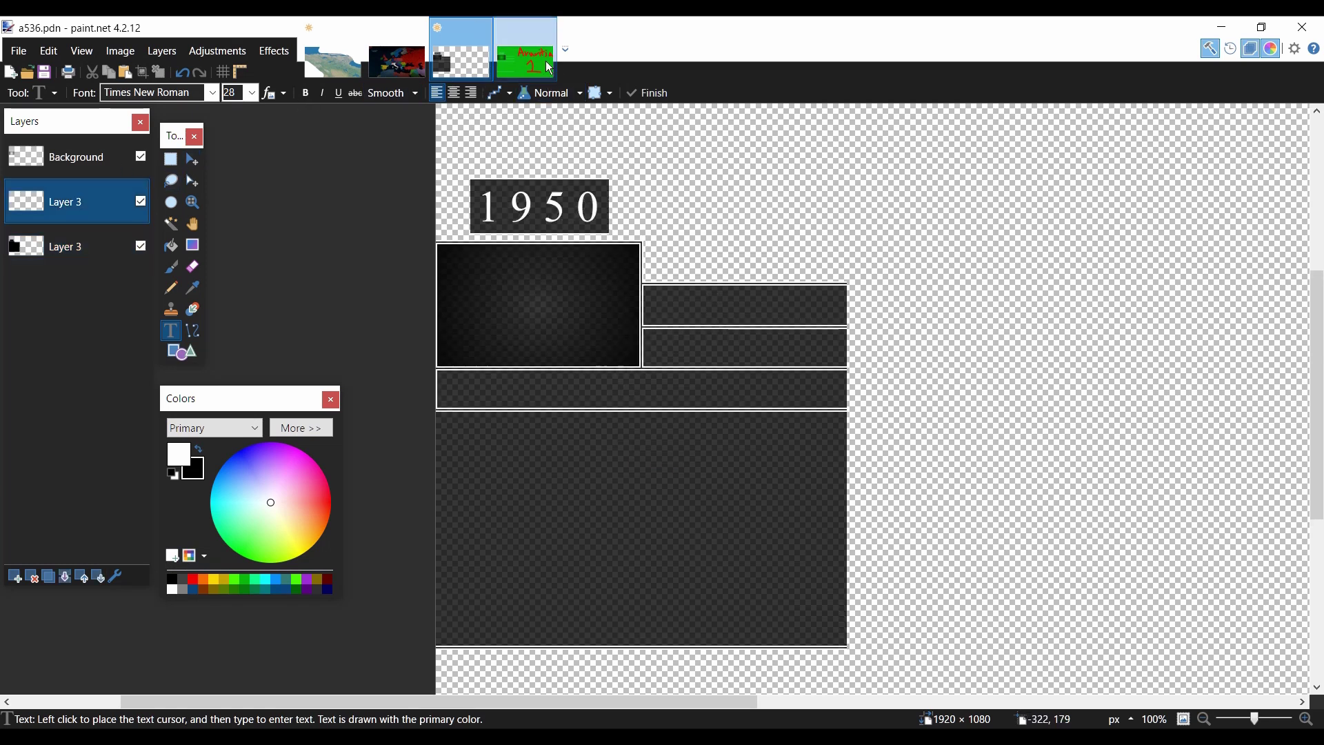
left_click(518, 62)
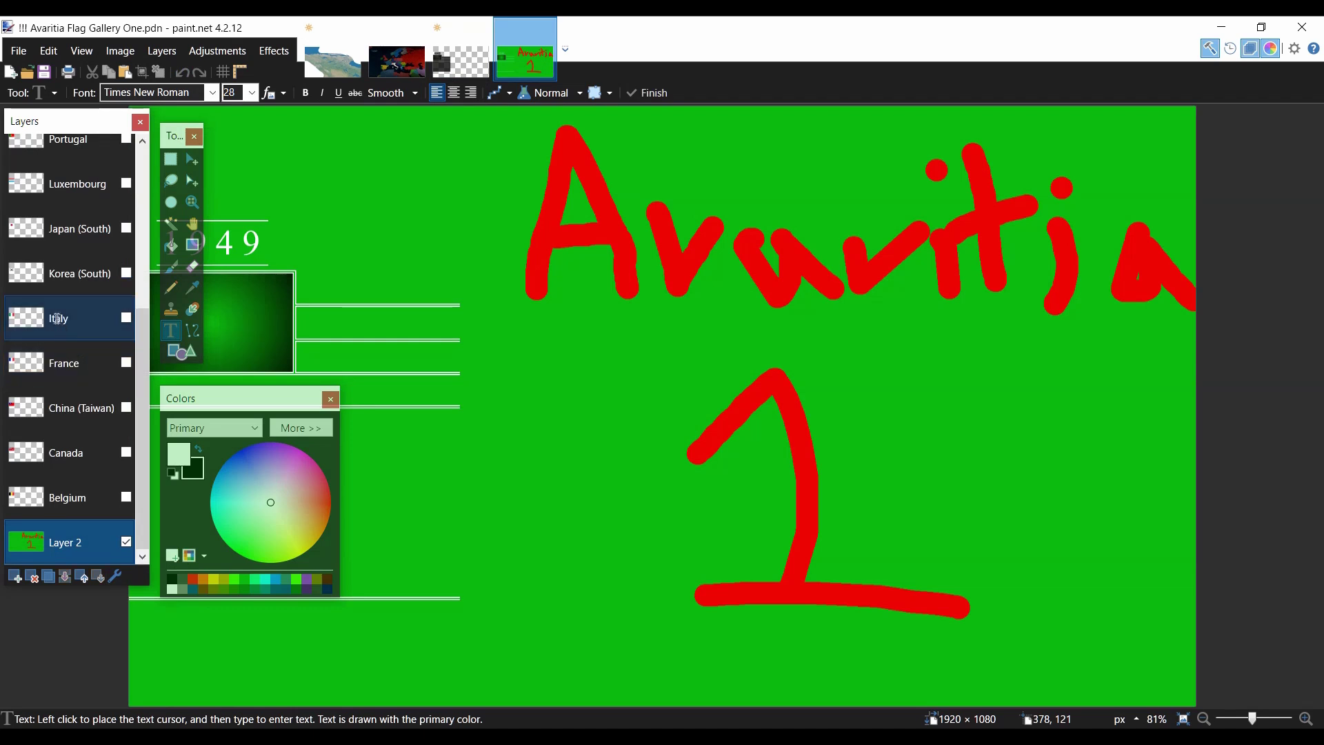
left_click(88, 315)
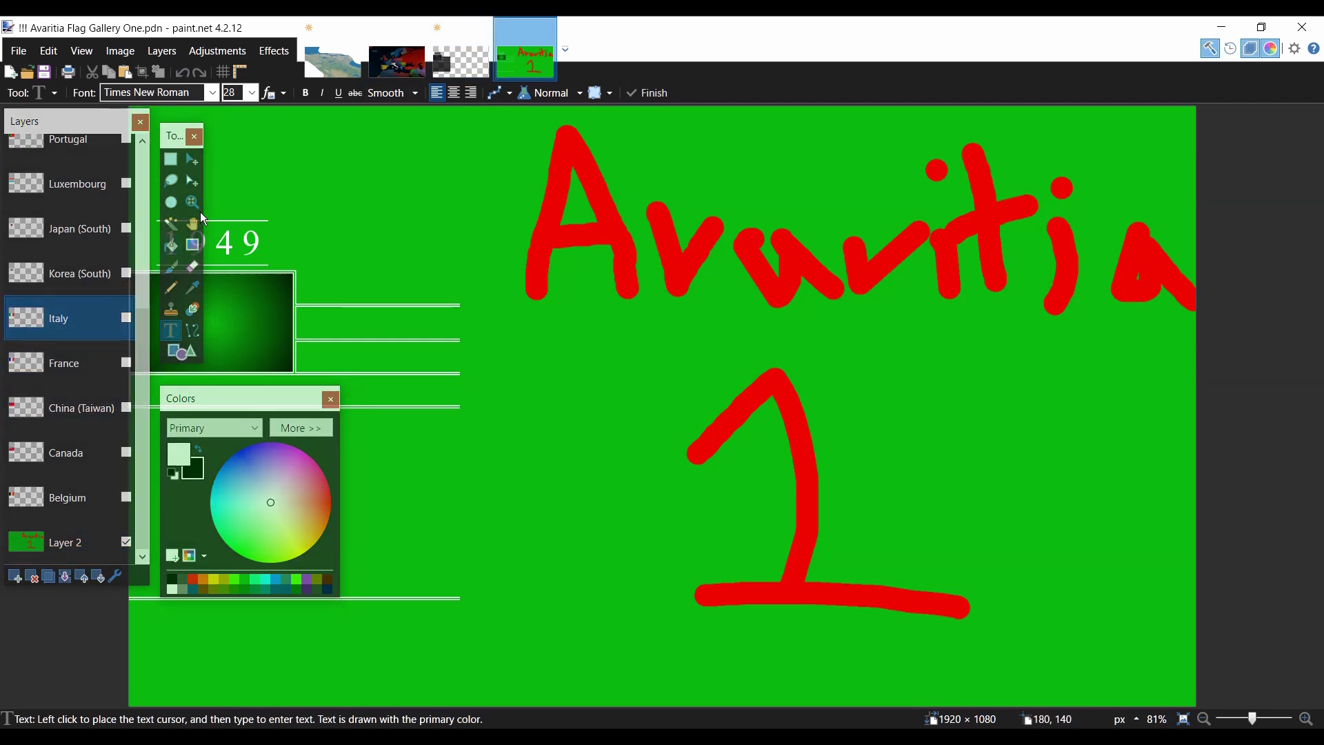
double_click(65, 319)
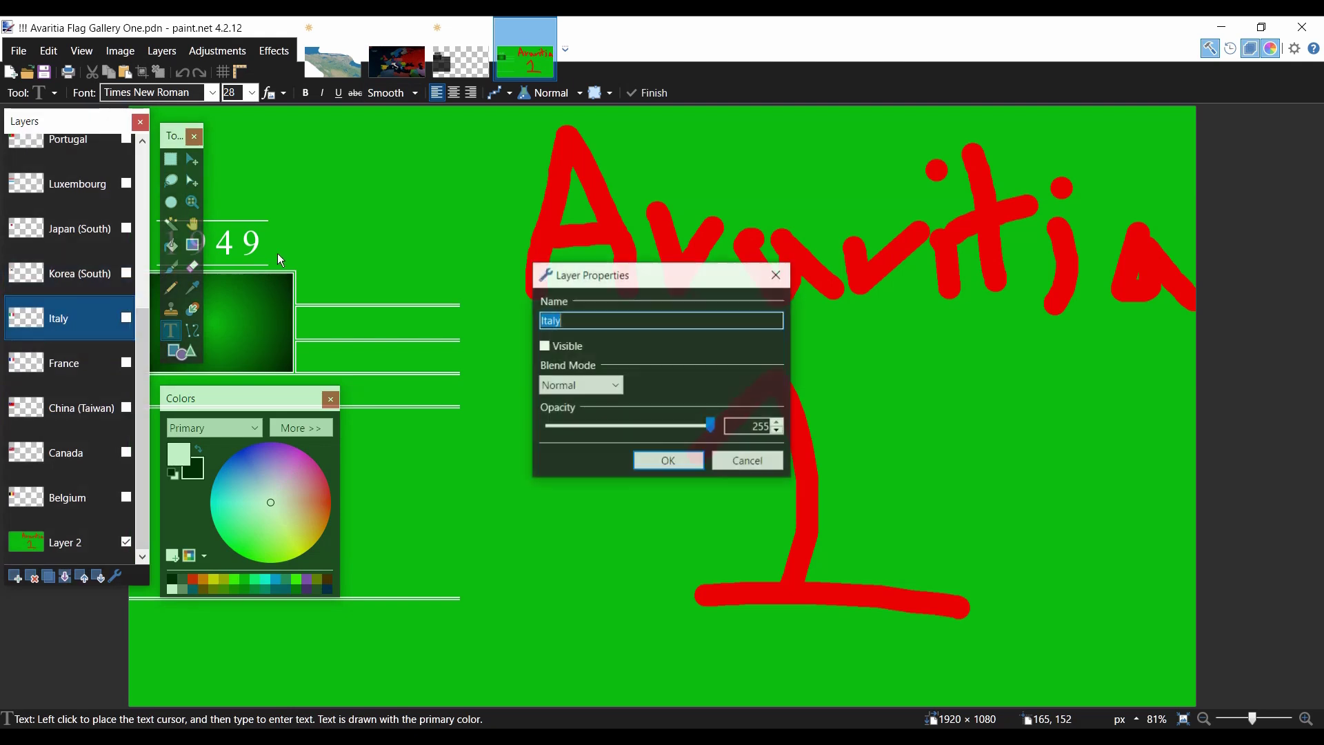
key("Escape")
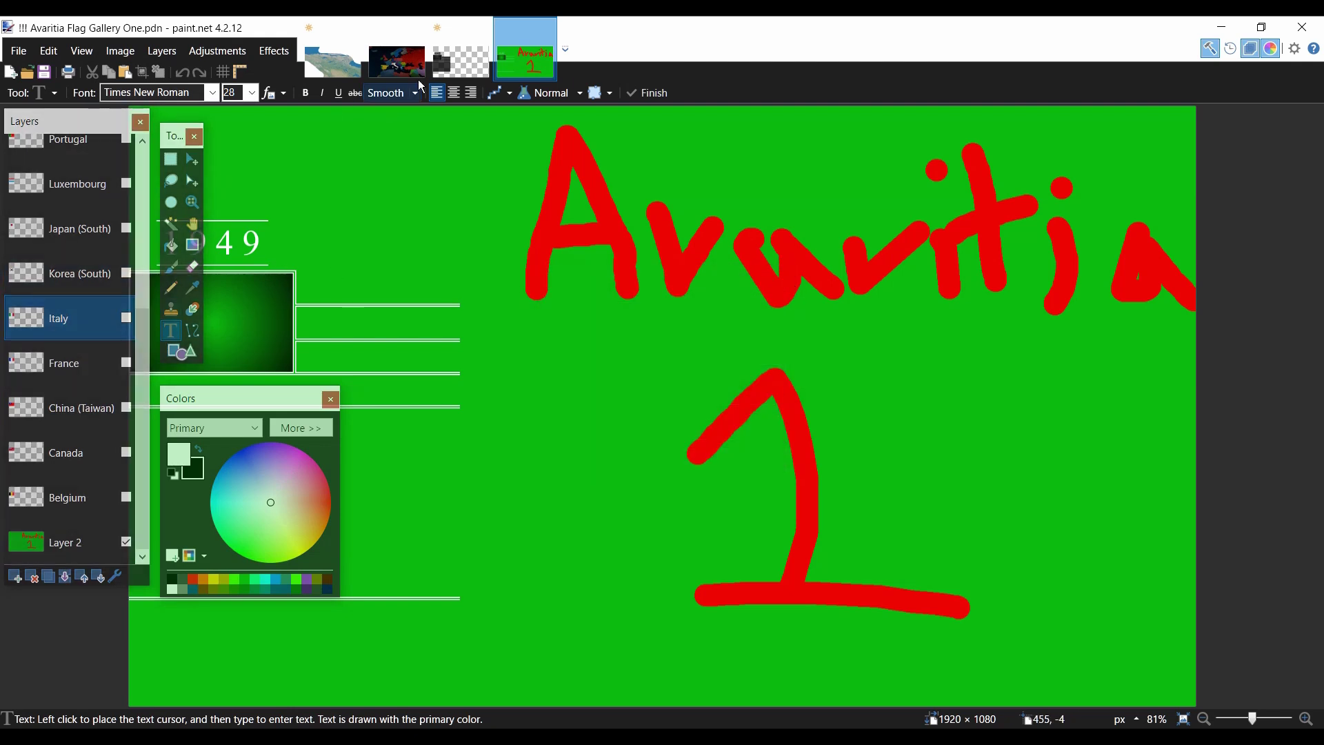
key("ctrl+Tab")
key("ctrl+Tab")
key("ctrl+Tab")
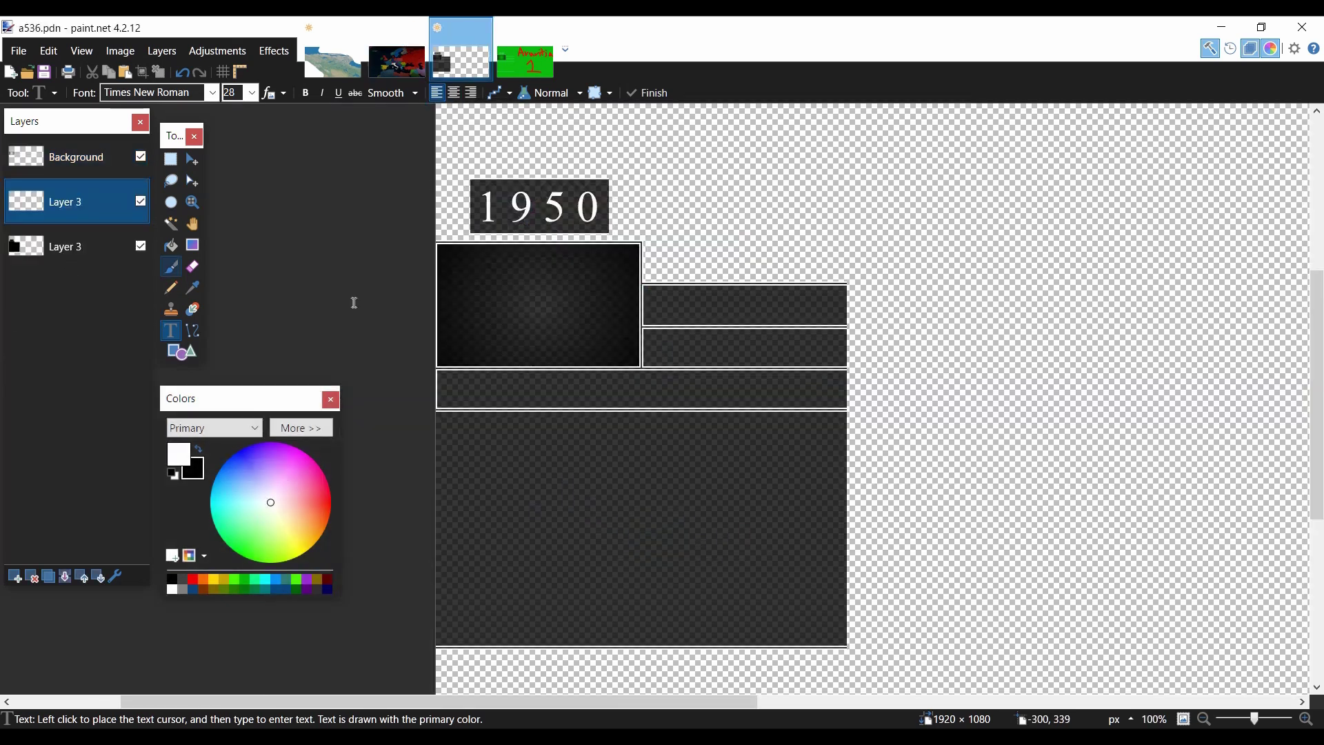
scroll(540, 307, "down", 3)
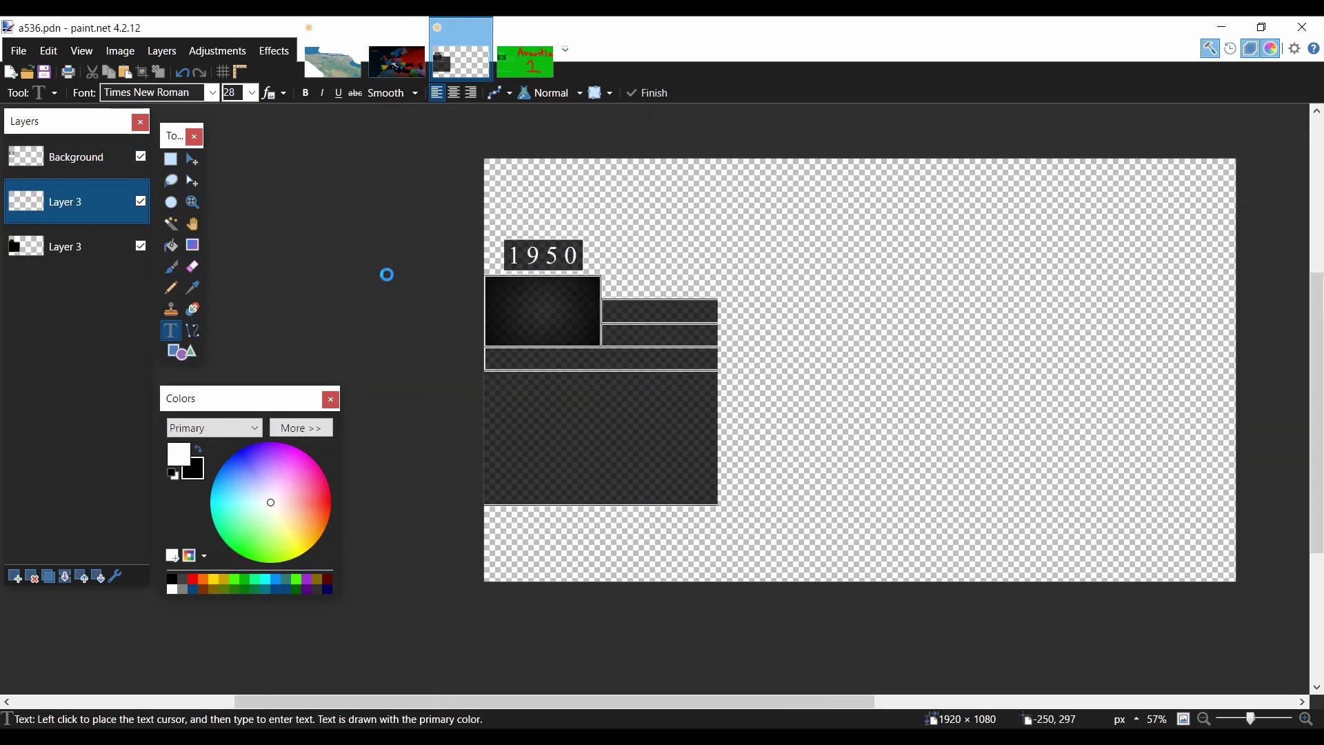
key("ctrl+a")
Step: Choose the Text tool with font size 22
key("m")
scroll(567, 323, "up", 3)
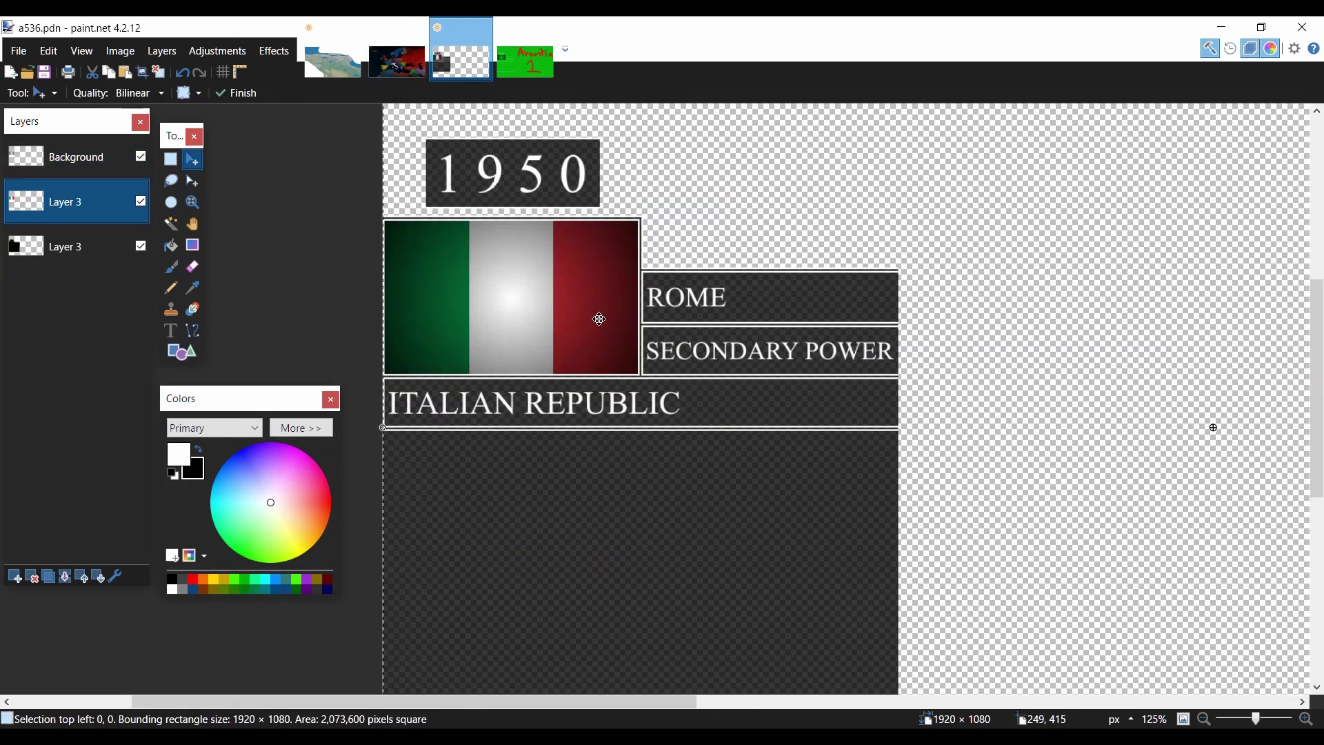
scroll(413, 367, "down", 1)
scroll(458, 292, "up", 2)
scroll(337, 376, "up", 3)
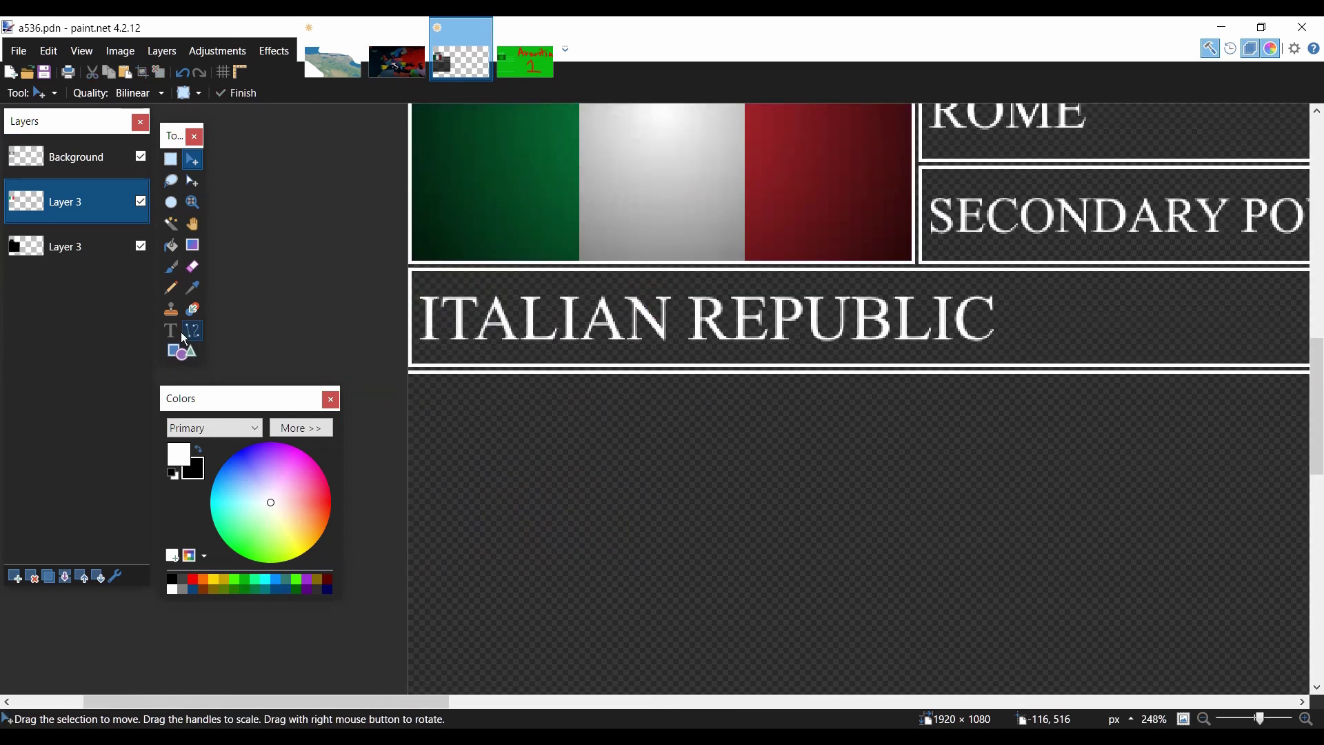
left_click(171, 331)
left_click(252, 92)
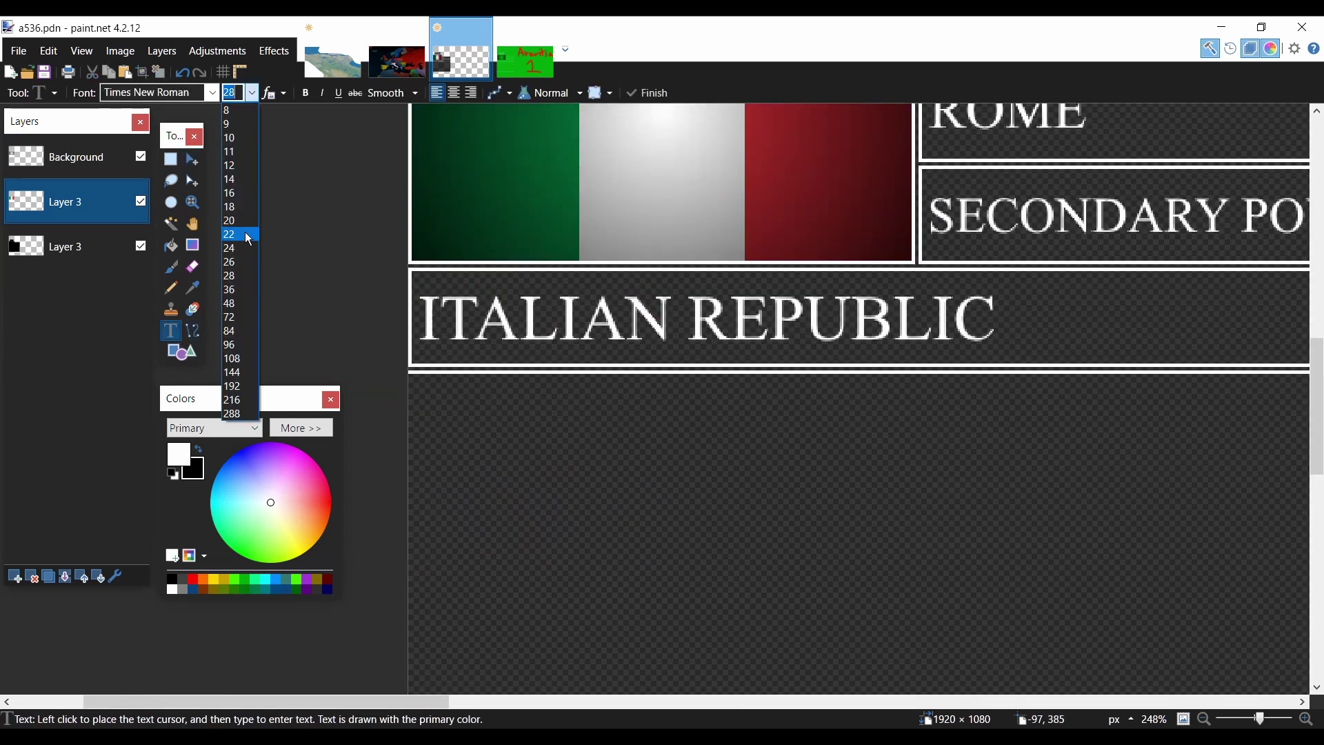
left_click(231, 234)
scroll(475, 128, "down", 1)
scroll(411, 367, "up", 5)
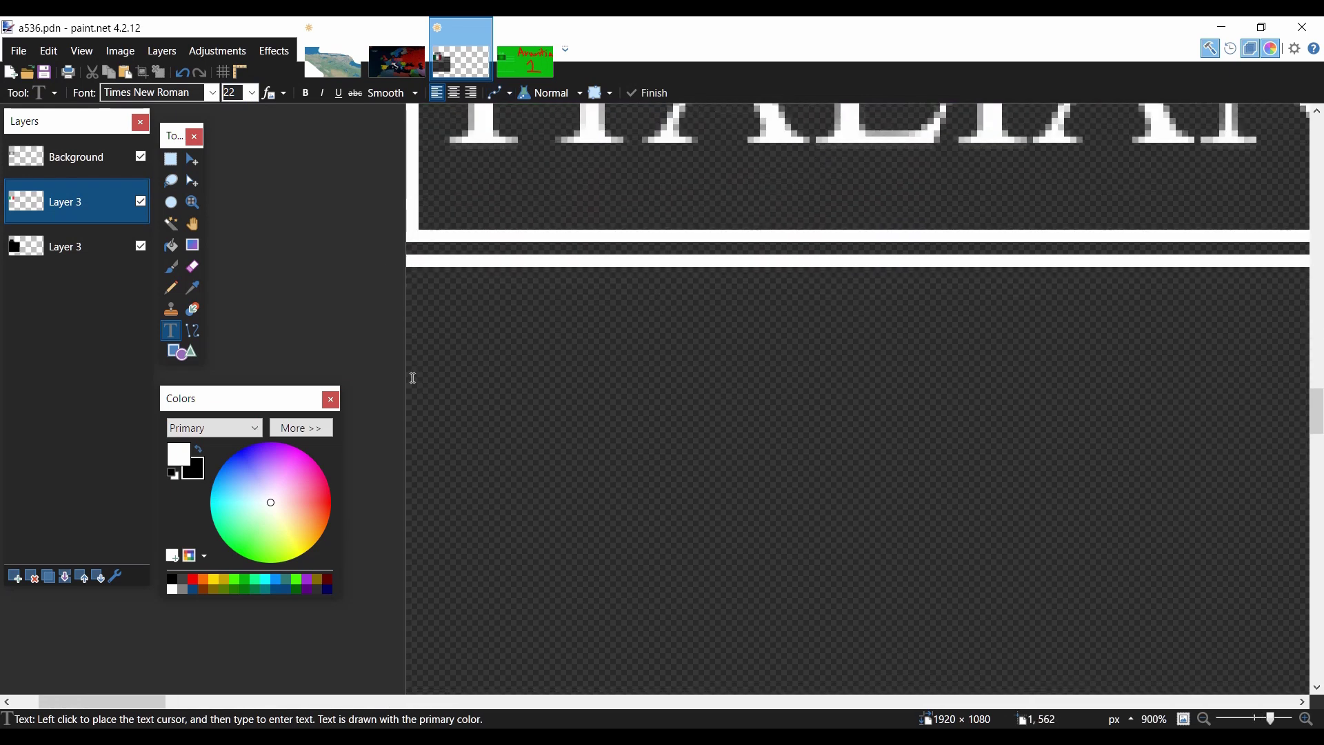
Step: Type 'Chinese Mapping is handsome!' in the empty box below ITALIAN REPUBLIC
left_click(413, 372)
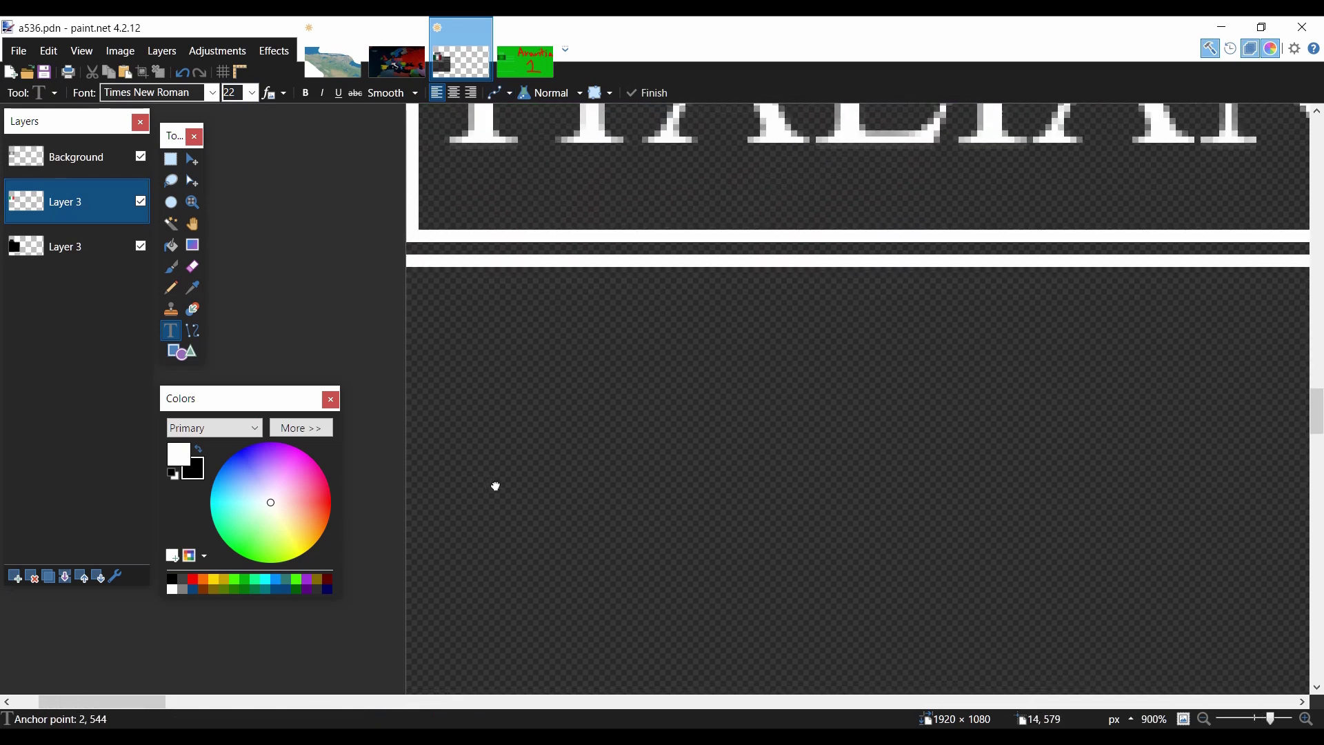
scroll(487, 481, "down", 2)
scroll(482, 404, "down", 3)
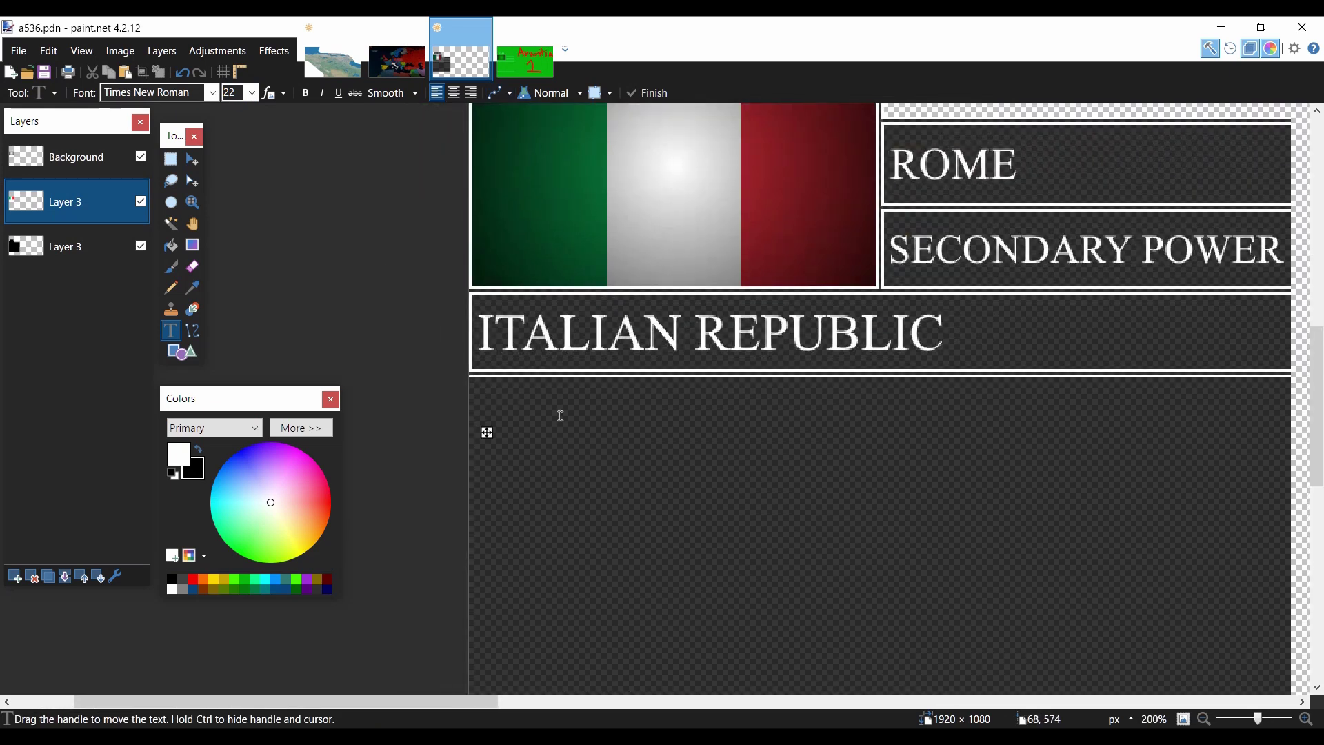
type("Chinese Mappin")
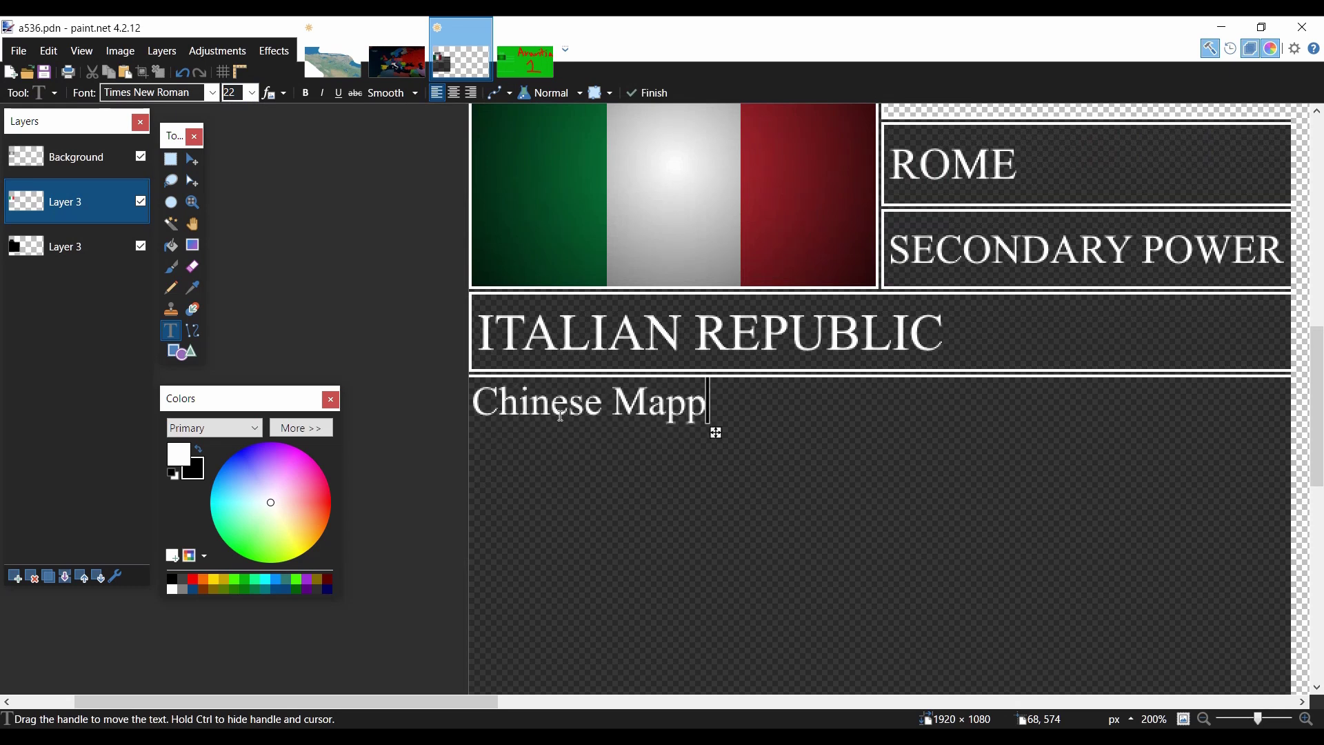
key("BackSpace")
type("ing is")
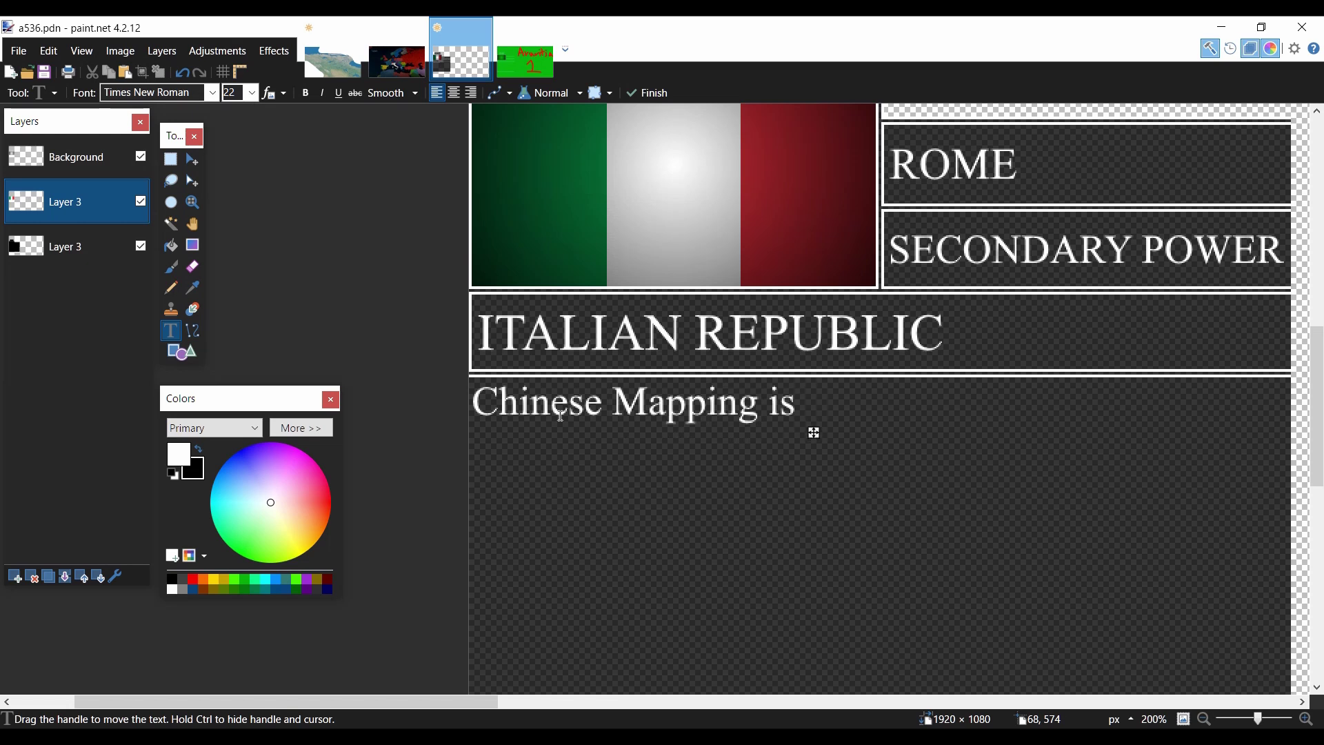
type(" handsome")
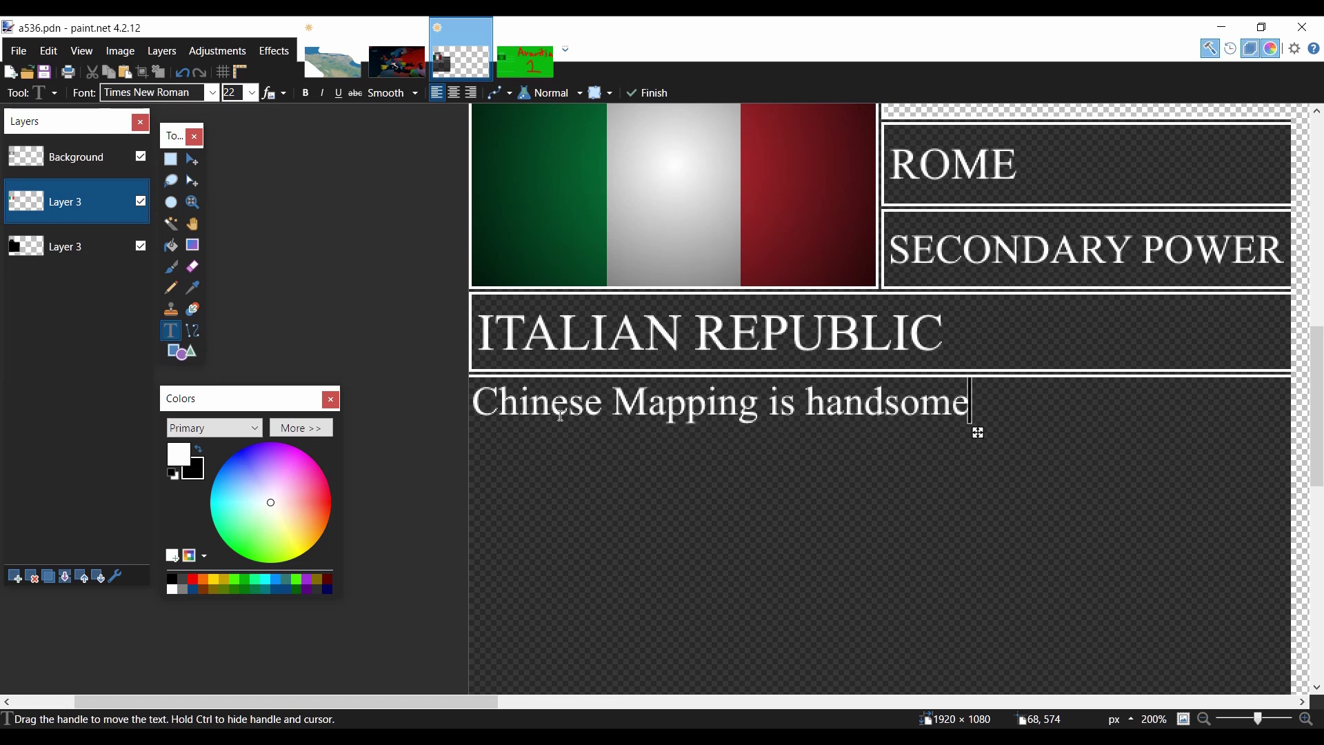
type("!")
scroll(483, 345, "down", 5)
scroll(503, 338, "up", 2)
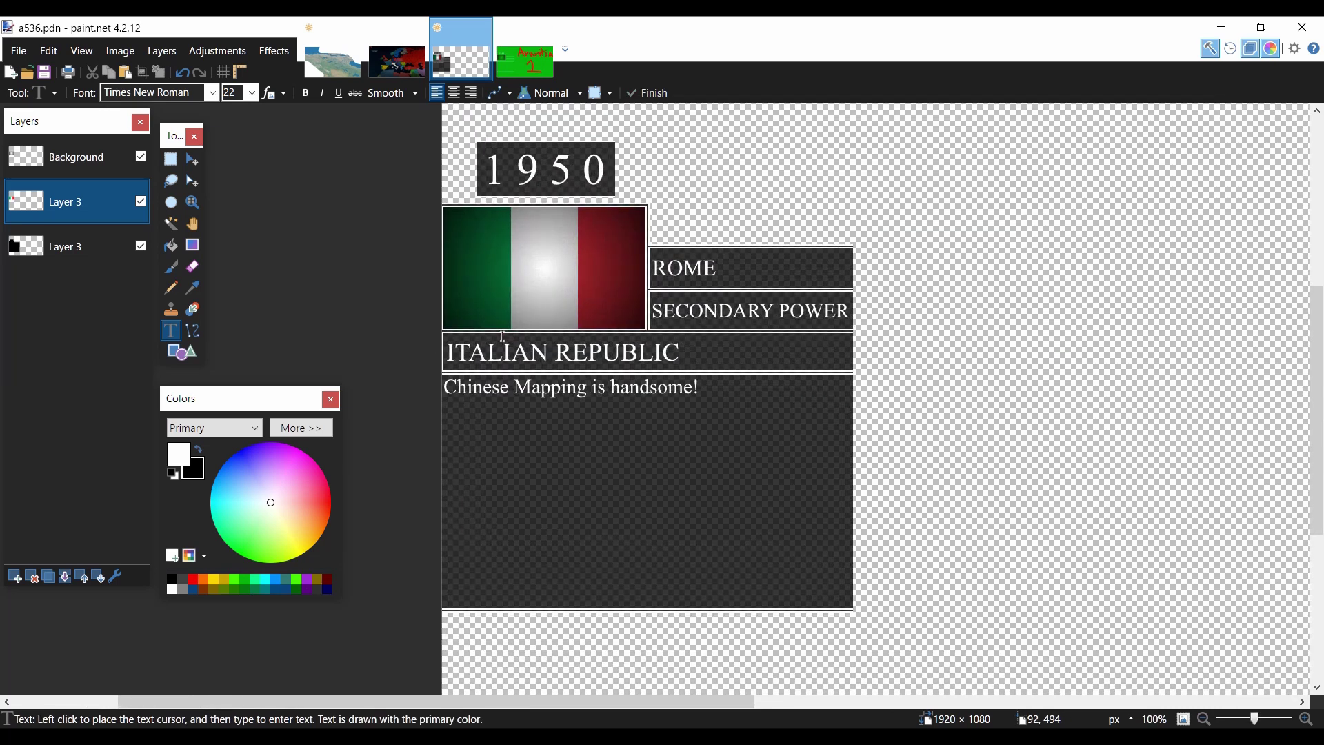
Step: Flatten the info panel and save it as f2 in PNG format
key("ctrl+shift+f")
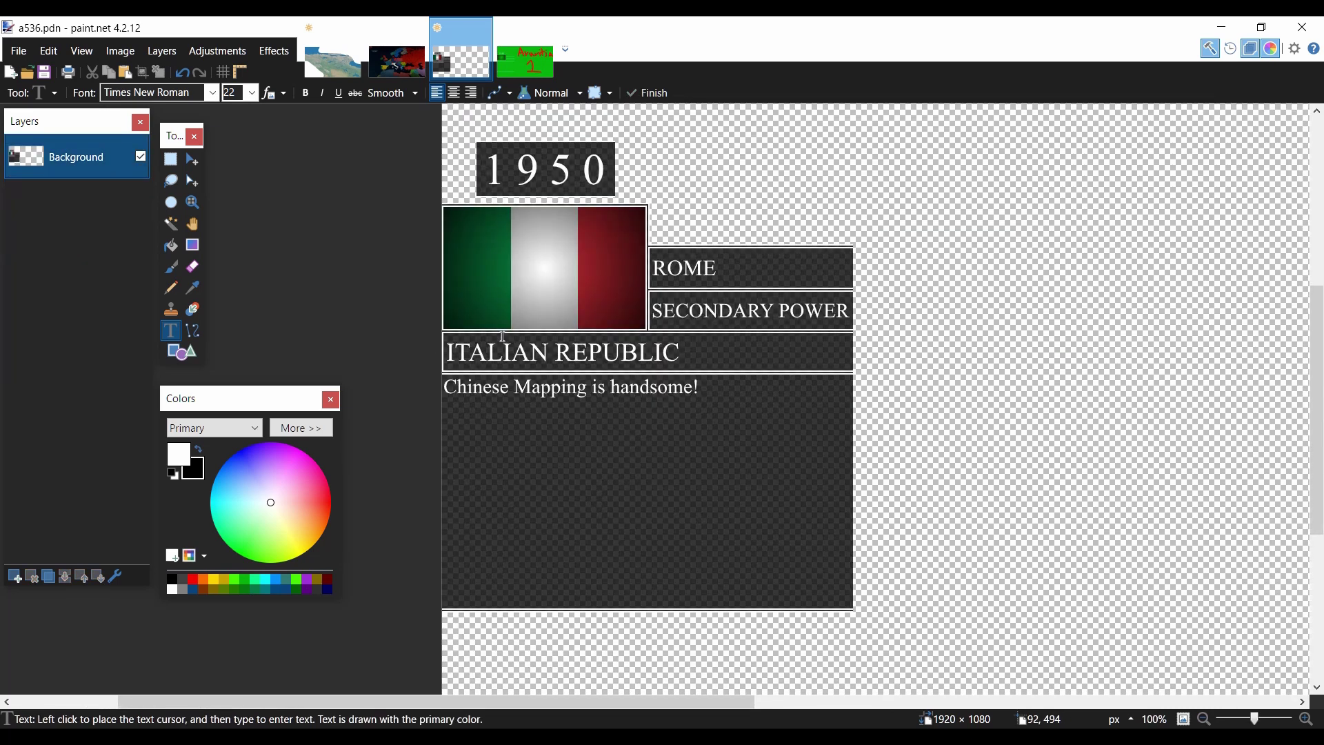
key("ctrl+shift+s")
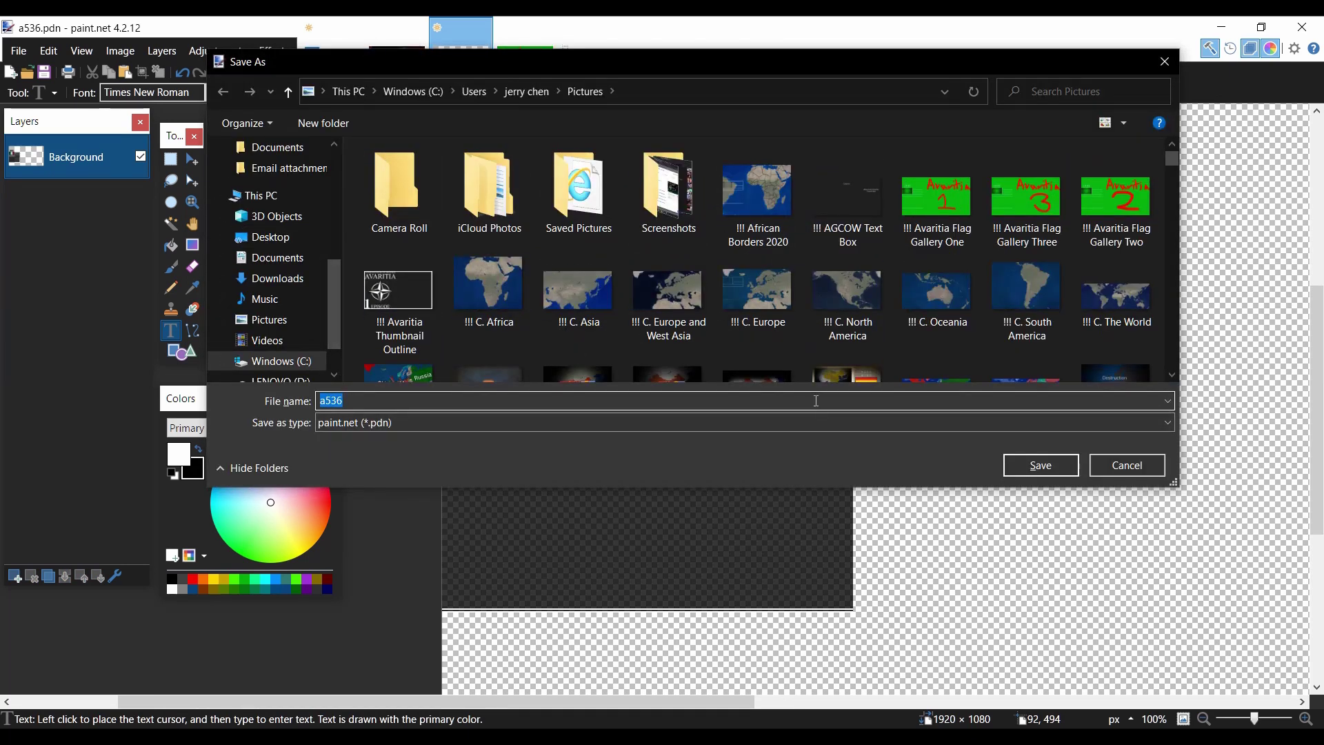
type("f2")
left_click(610, 417)
left_click(539, 447)
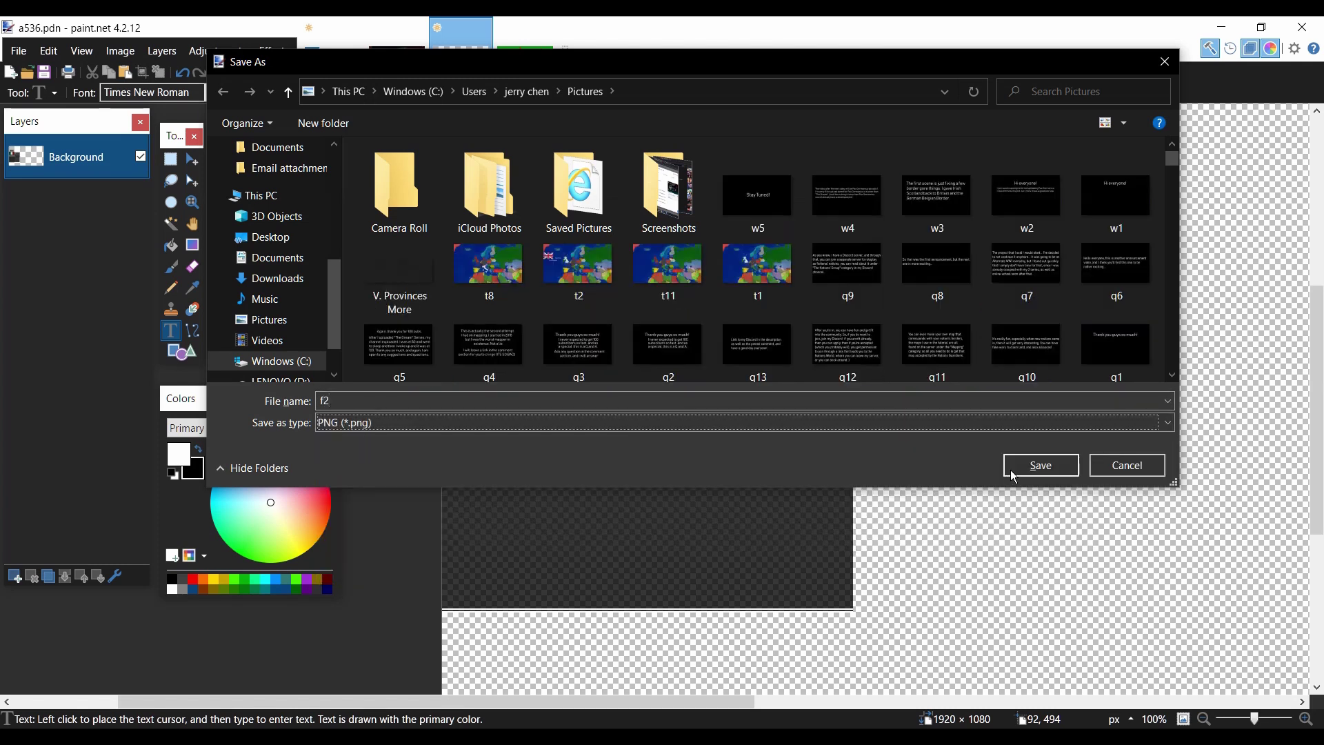
left_click(1040, 466)
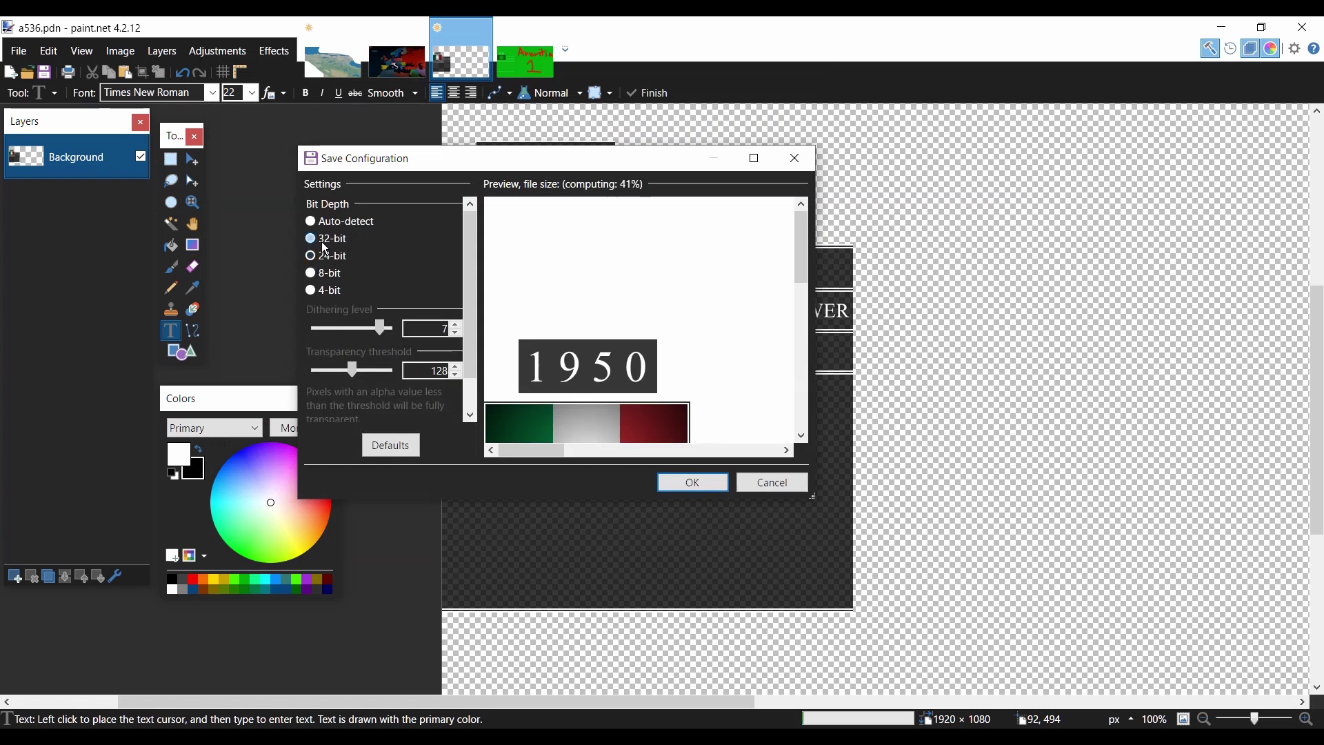
Step: Keep 32-bit colour depth with transparency and confirm the PNG save
left_click(327, 255)
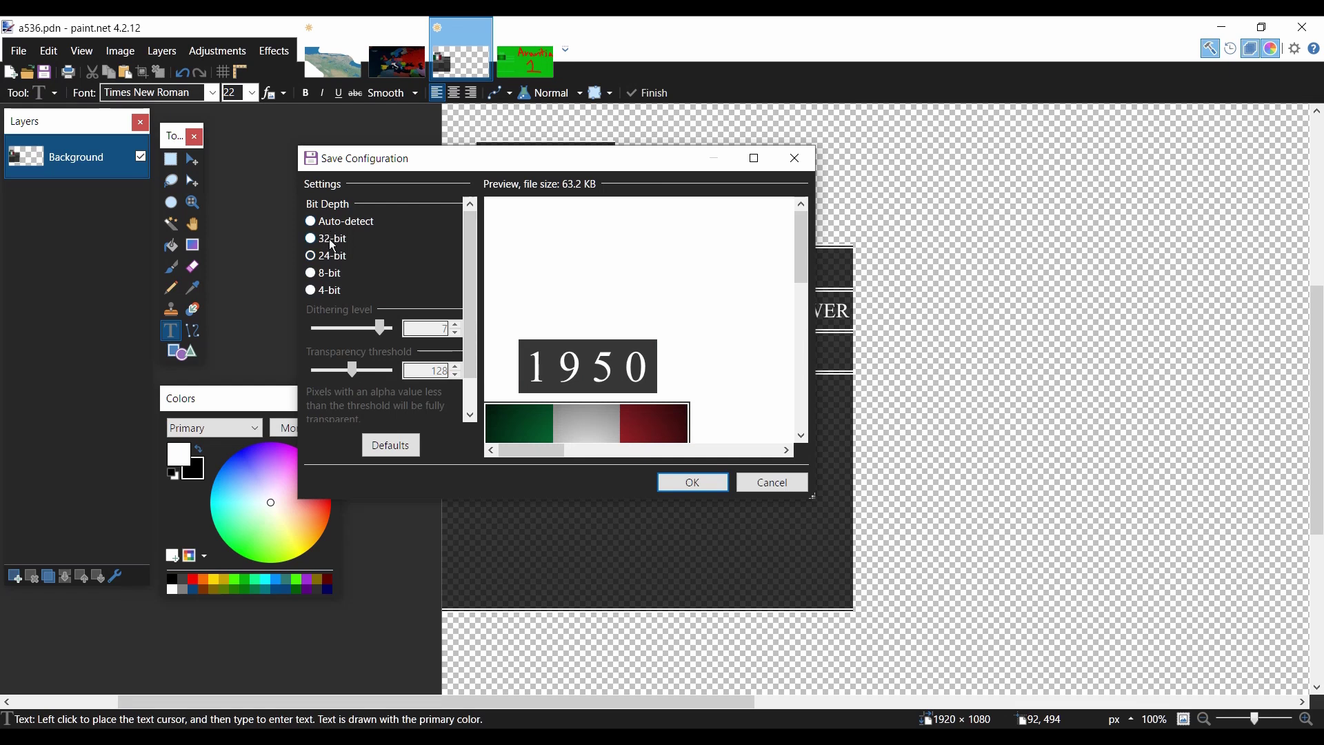
left_click(332, 246)
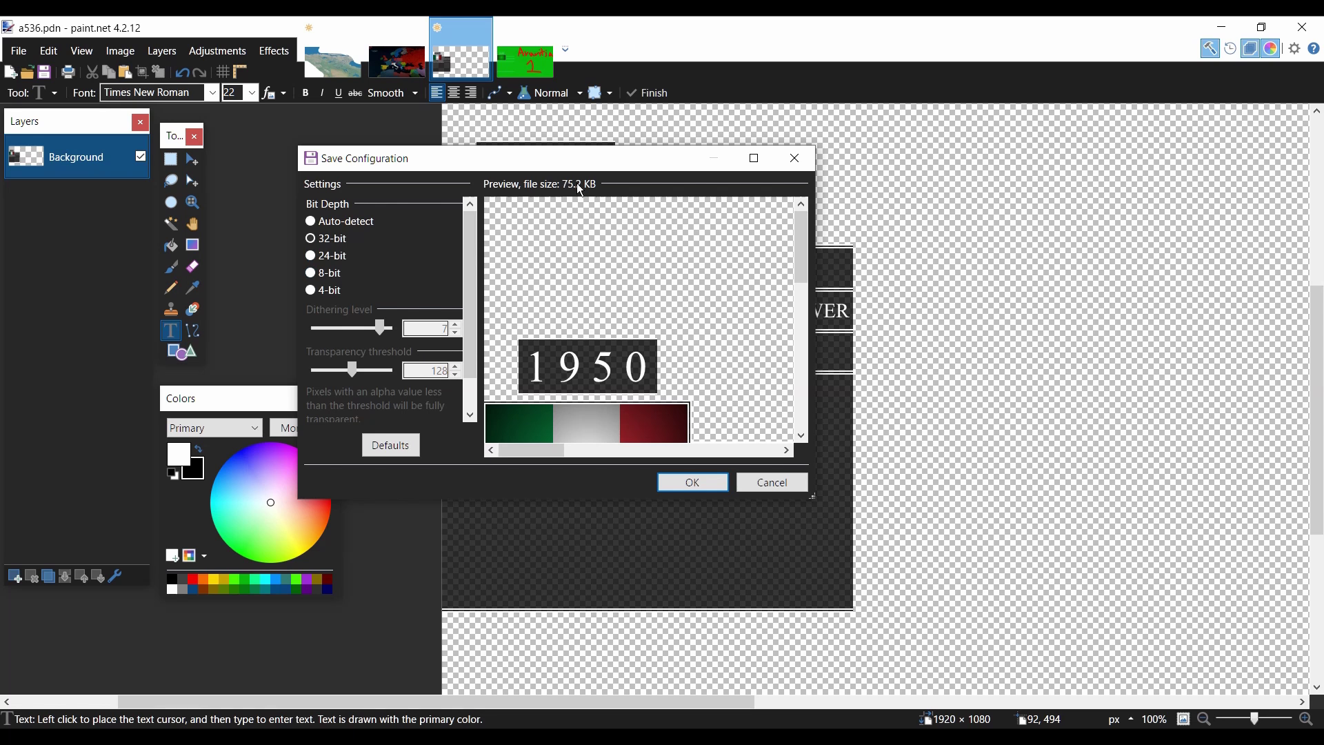
scroll(638, 312, "down", 5)
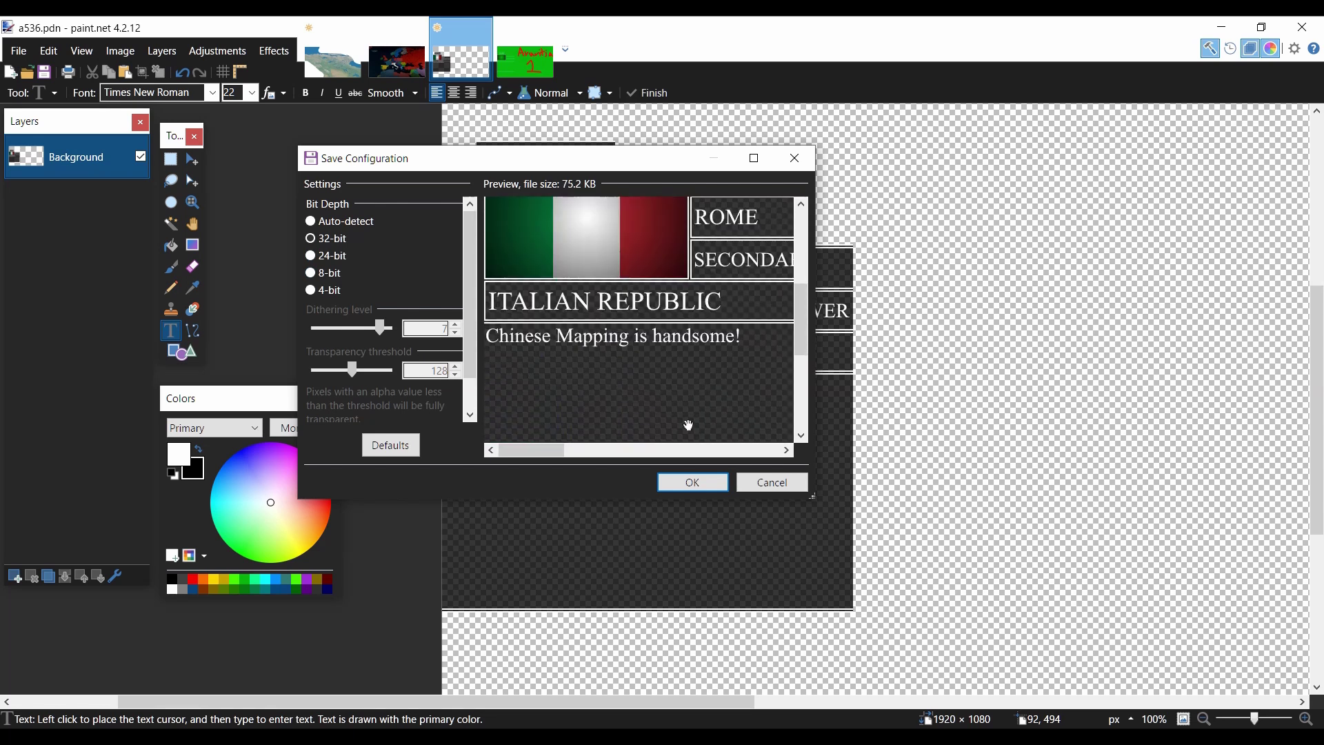
scroll(689, 429, "up", 3)
left_click(693, 482)
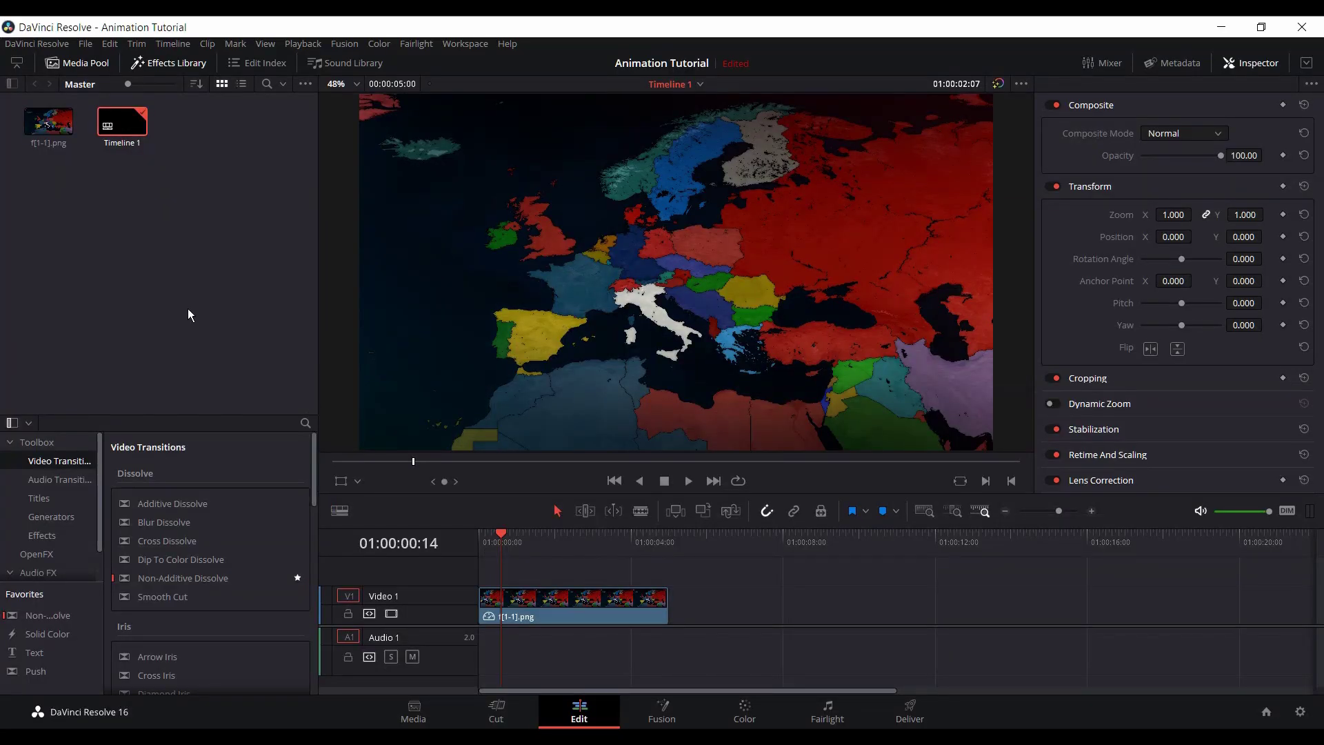
Step: Import f2.png and place it on a new Video 2 track above the map clip
left_click(187, 309)
key("ctrl+i")
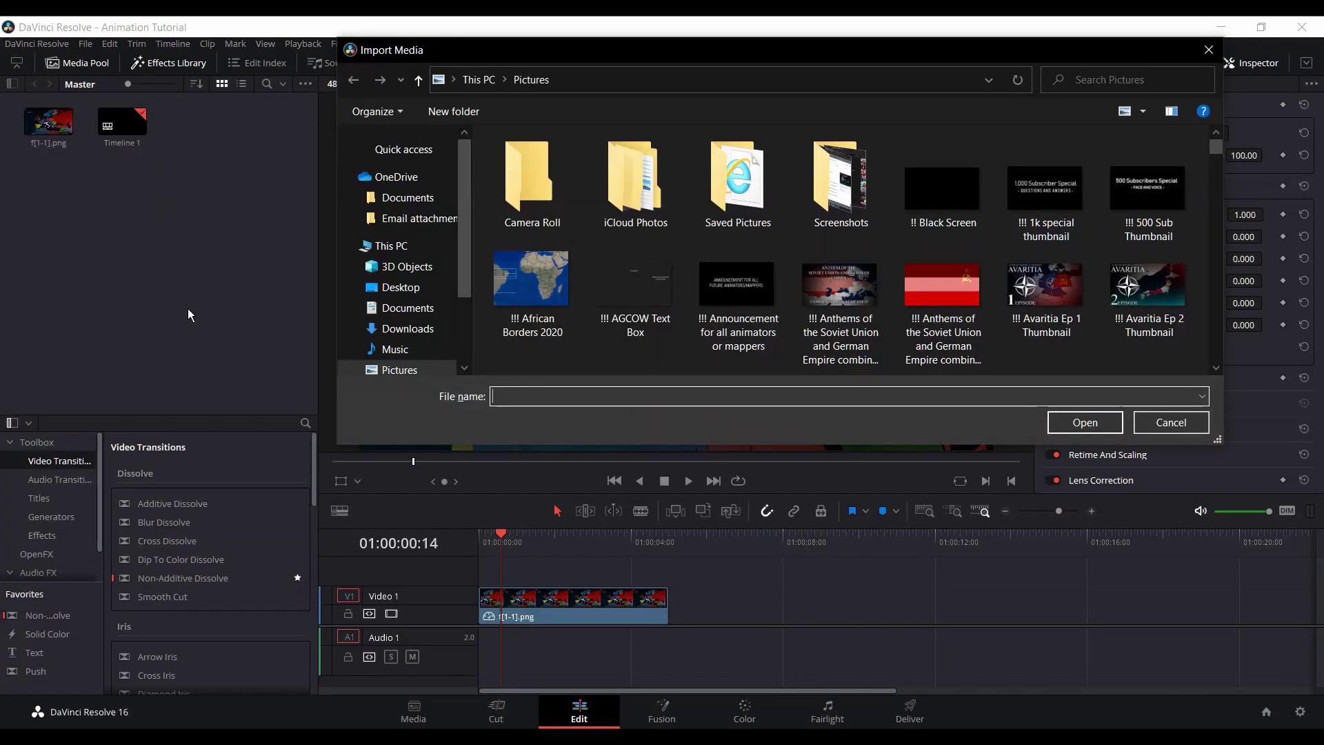
type("f2")
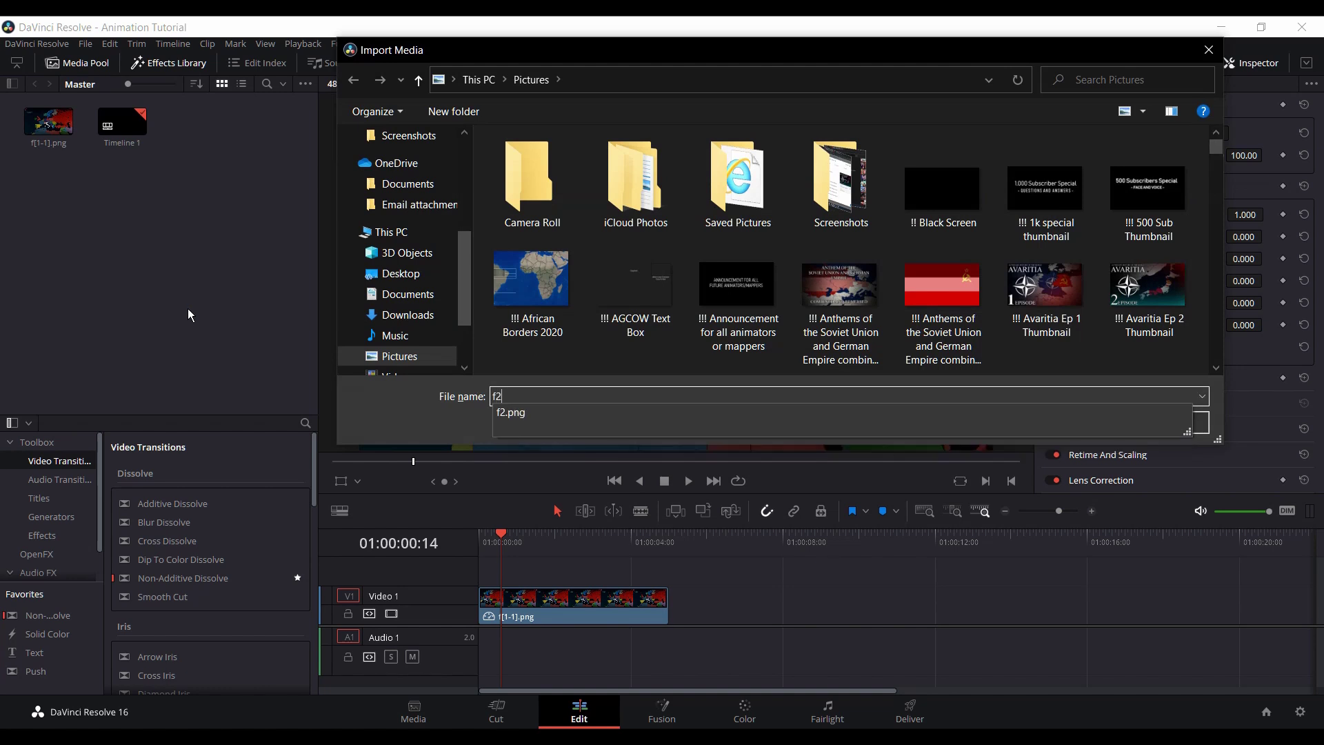
key("Return")
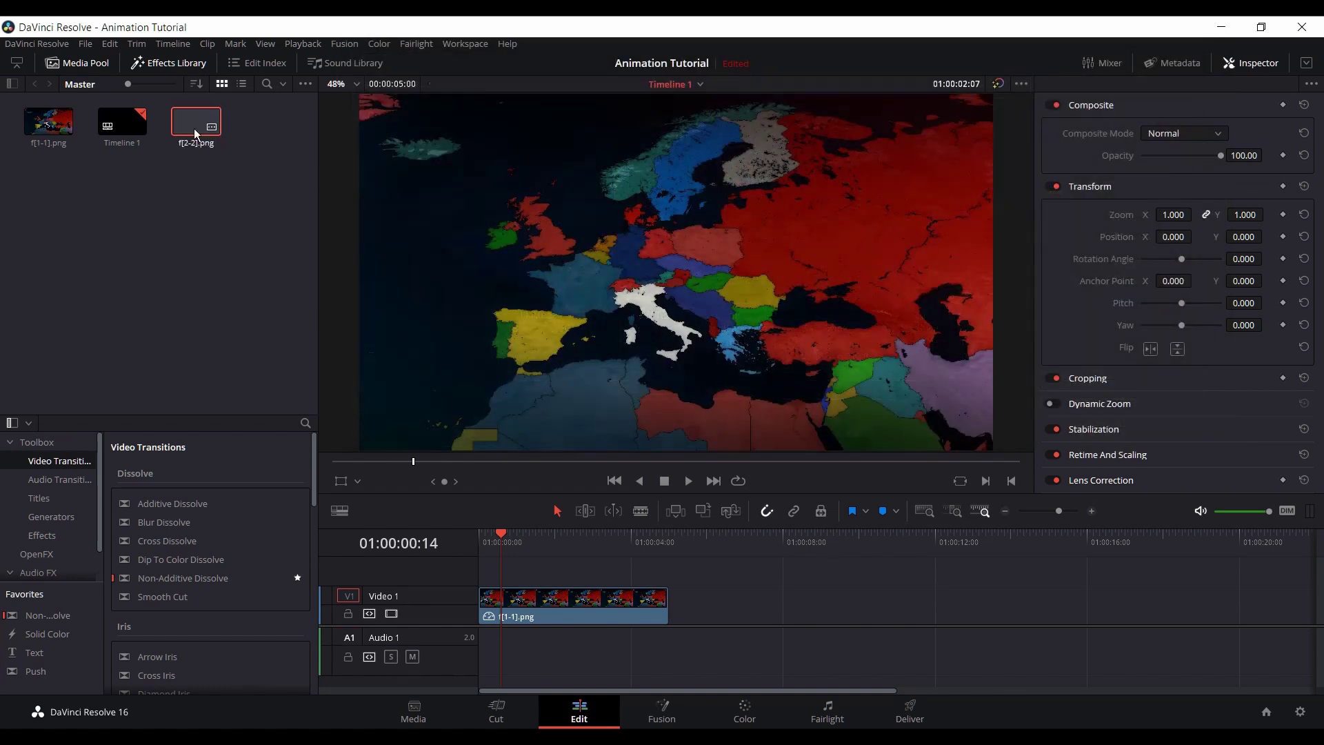
left_click_drag(195, 128, 498, 562)
left_click(499, 541)
Step: Resize the tracks so Video 1 and Video 2 both show, then preview the overlay
left_click(518, 542)
scroll(581, 585, "up", 2)
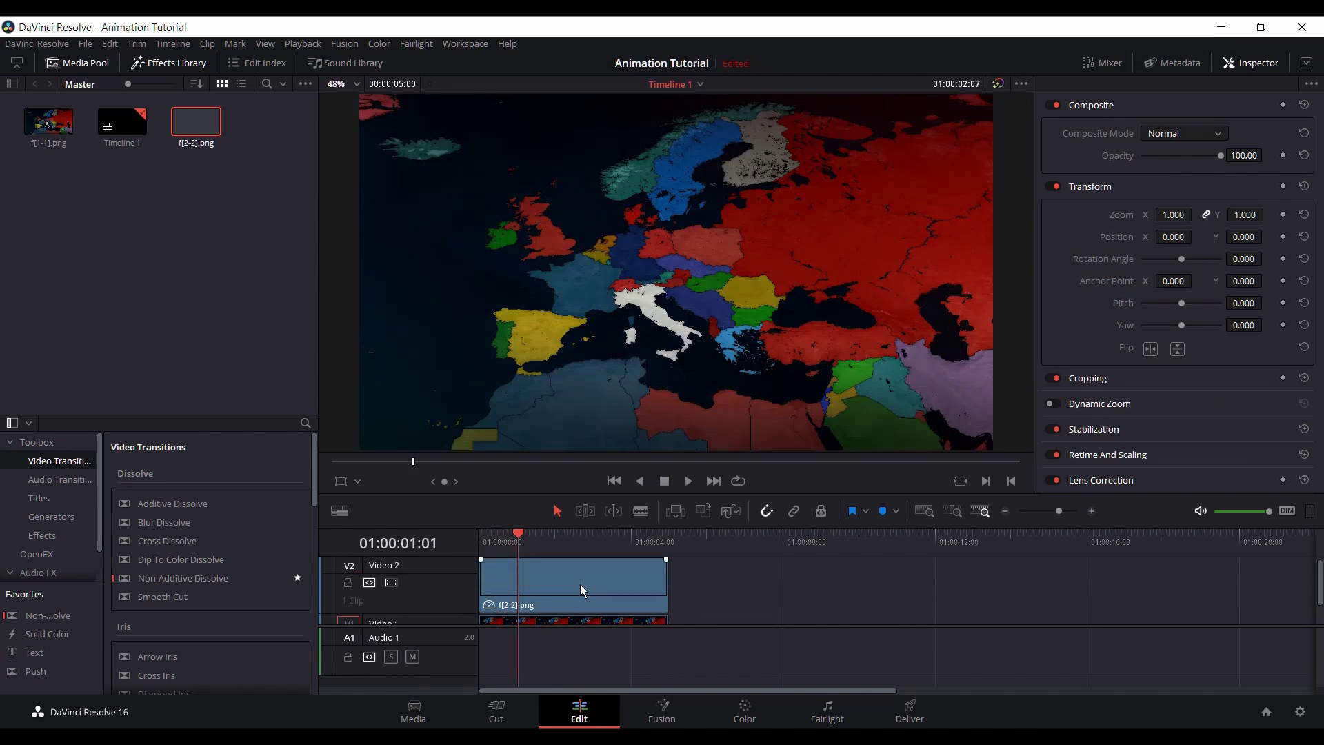
left_click_drag(455, 618, 462, 599)
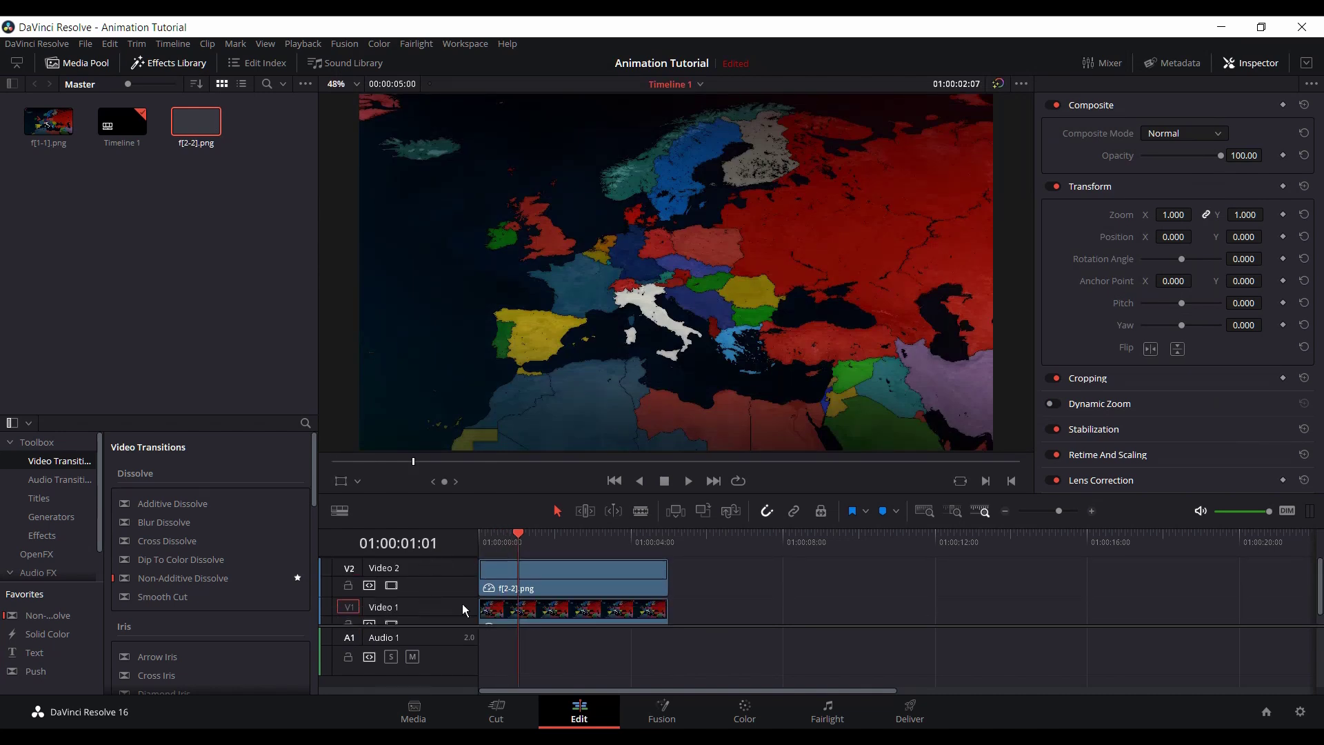
left_click(562, 572)
key("space")
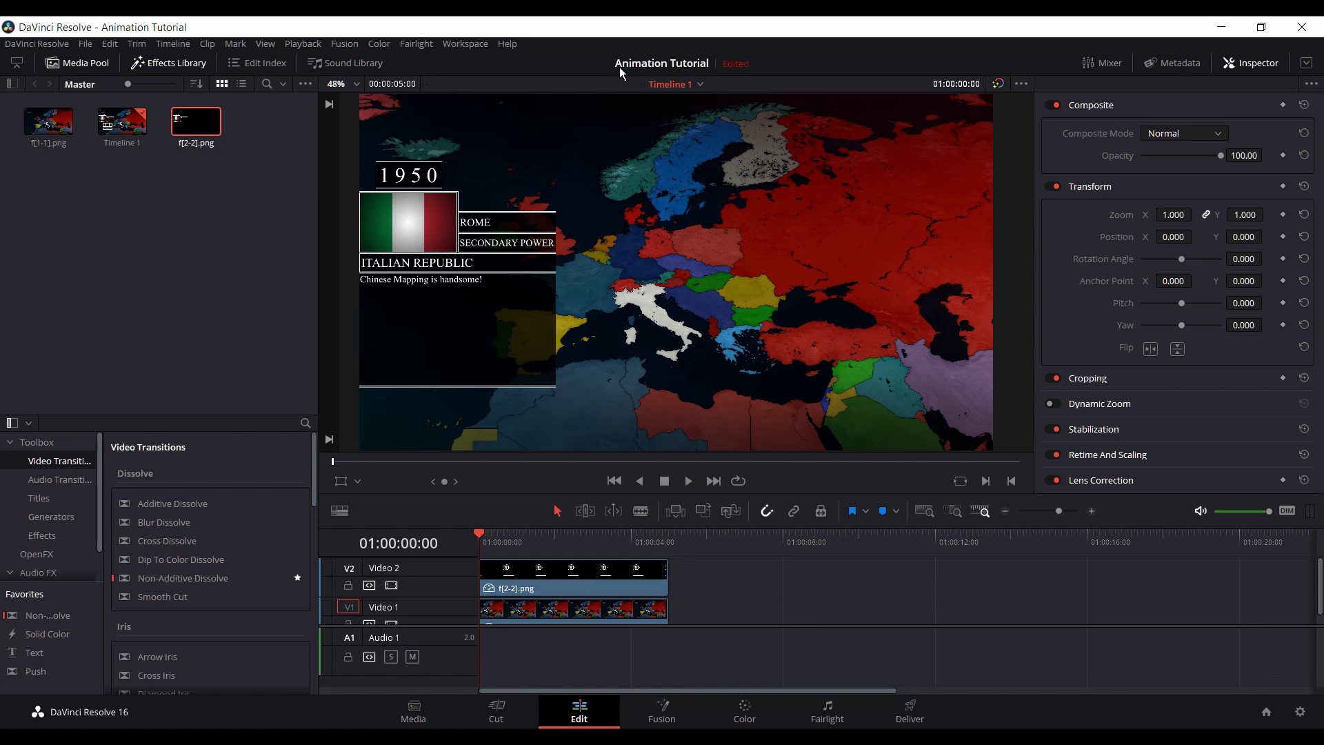
Step: Set Playback Proxy Mode to Half Resolution
left_click(310, 45)
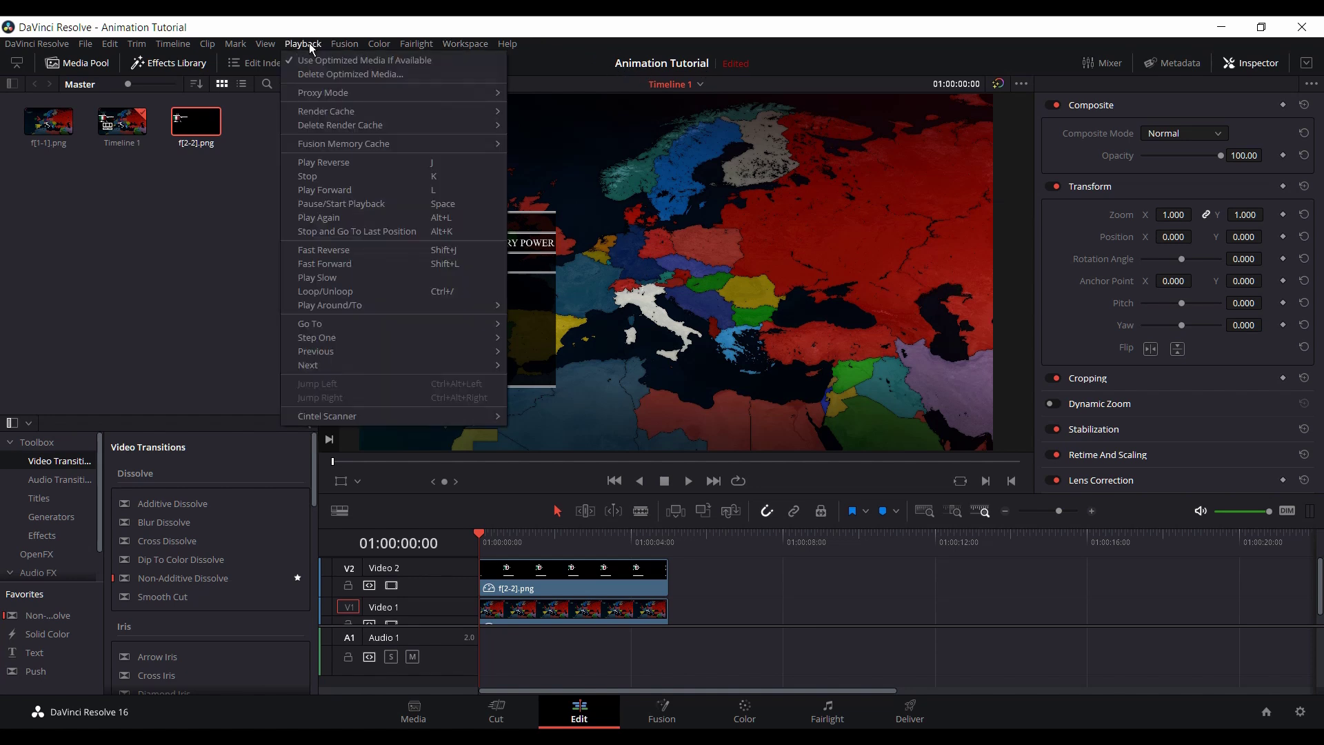
mouse_move(456, 89)
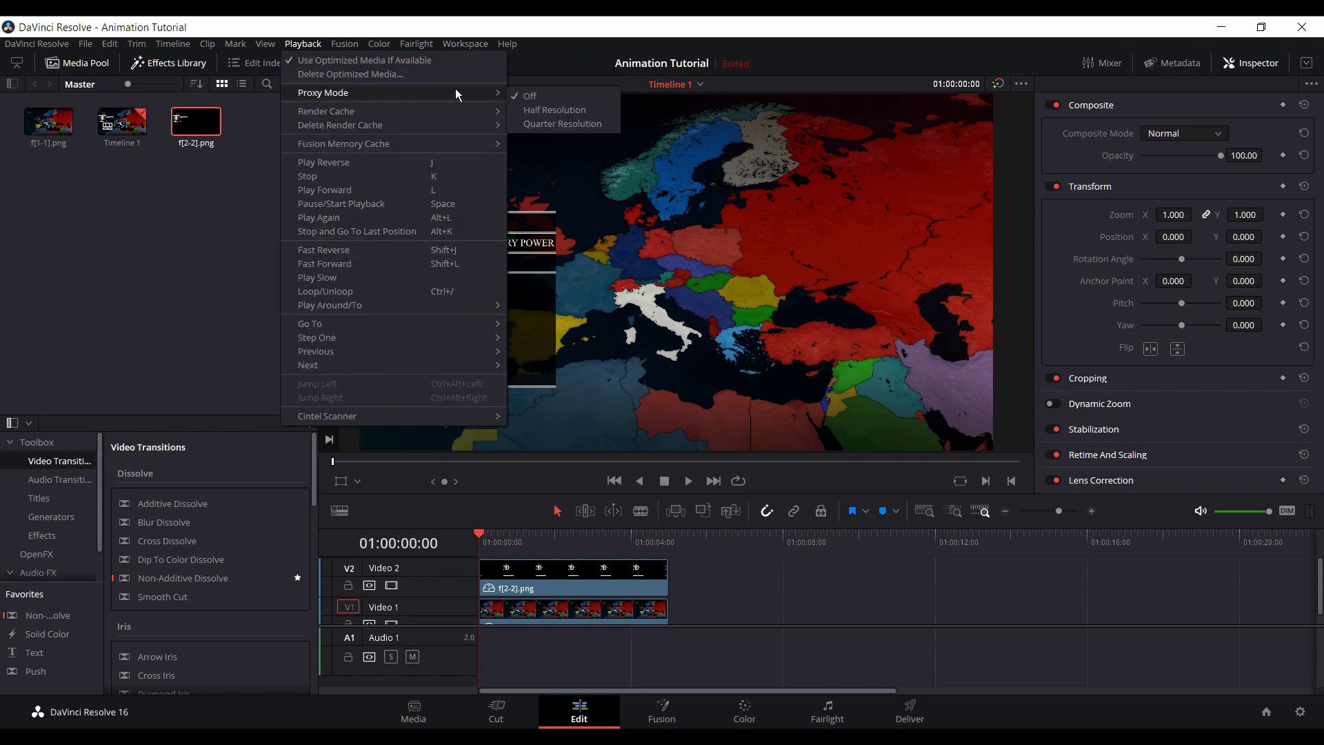
left_click(553, 109)
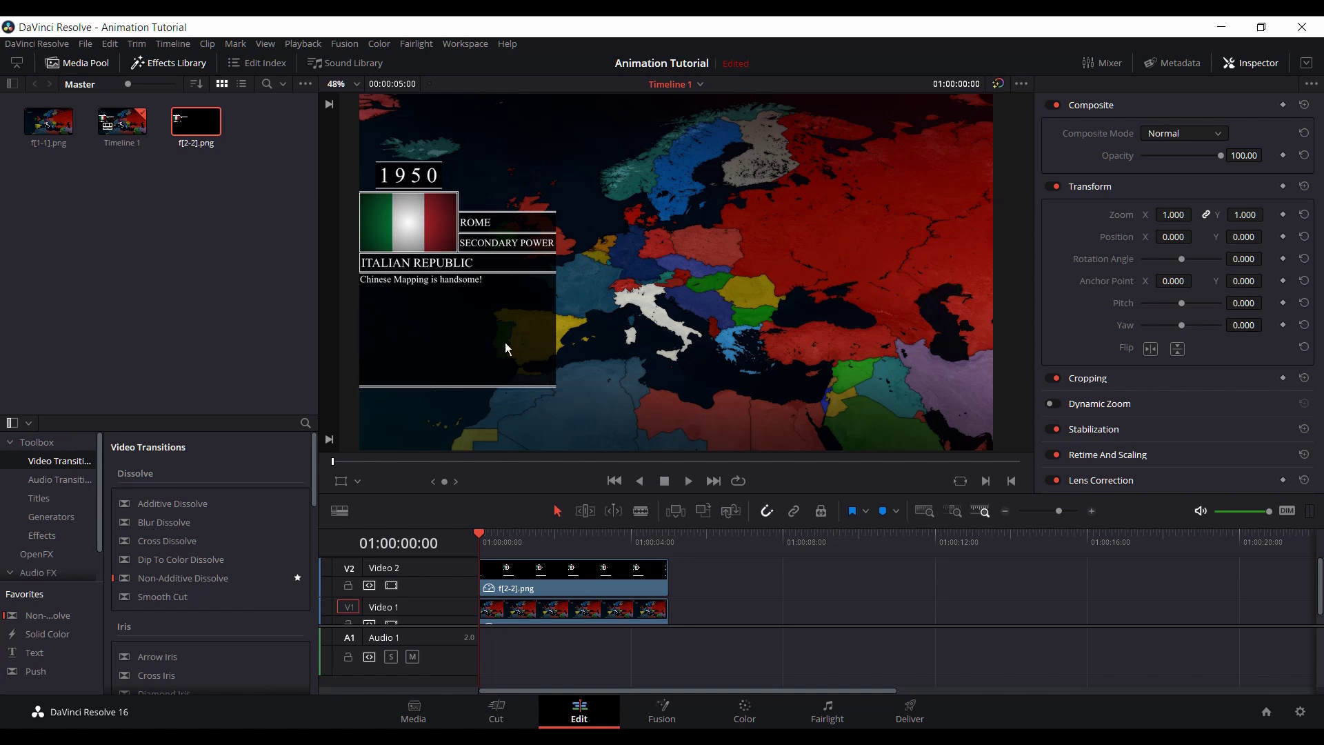
Step: Play the timeline and scrub through its first seconds
key("space")
mouse_move(497, 552)
left_mouse_down()
mouse_move(479, 548)
mouse_move(686, 548)
mouse_move(479, 549)
left_mouse_up()
scroll(529, 616, "down", 1)
scroll(528, 614, "up", 1)
Step: Select the Video 1 map clip and toggle the Inspector off and on to show its Transform controls
left_click(521, 610)
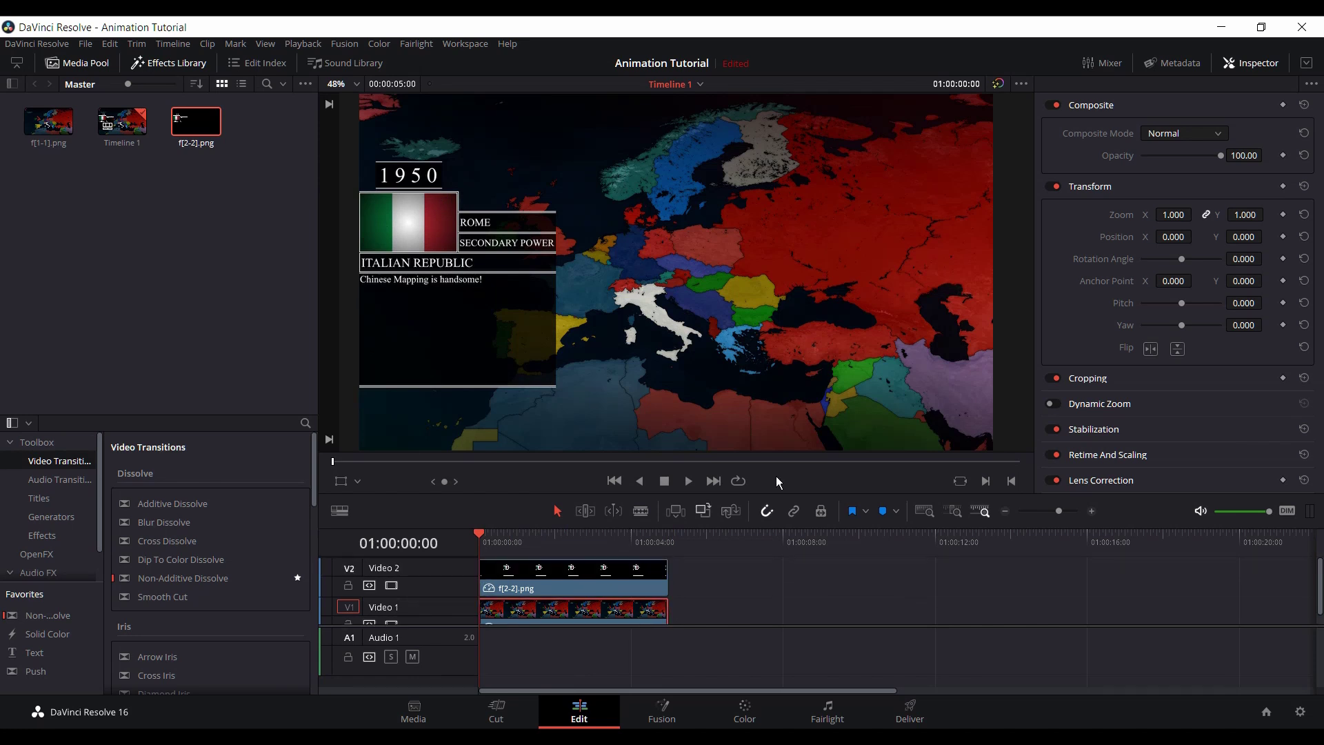
left_click(1254, 64)
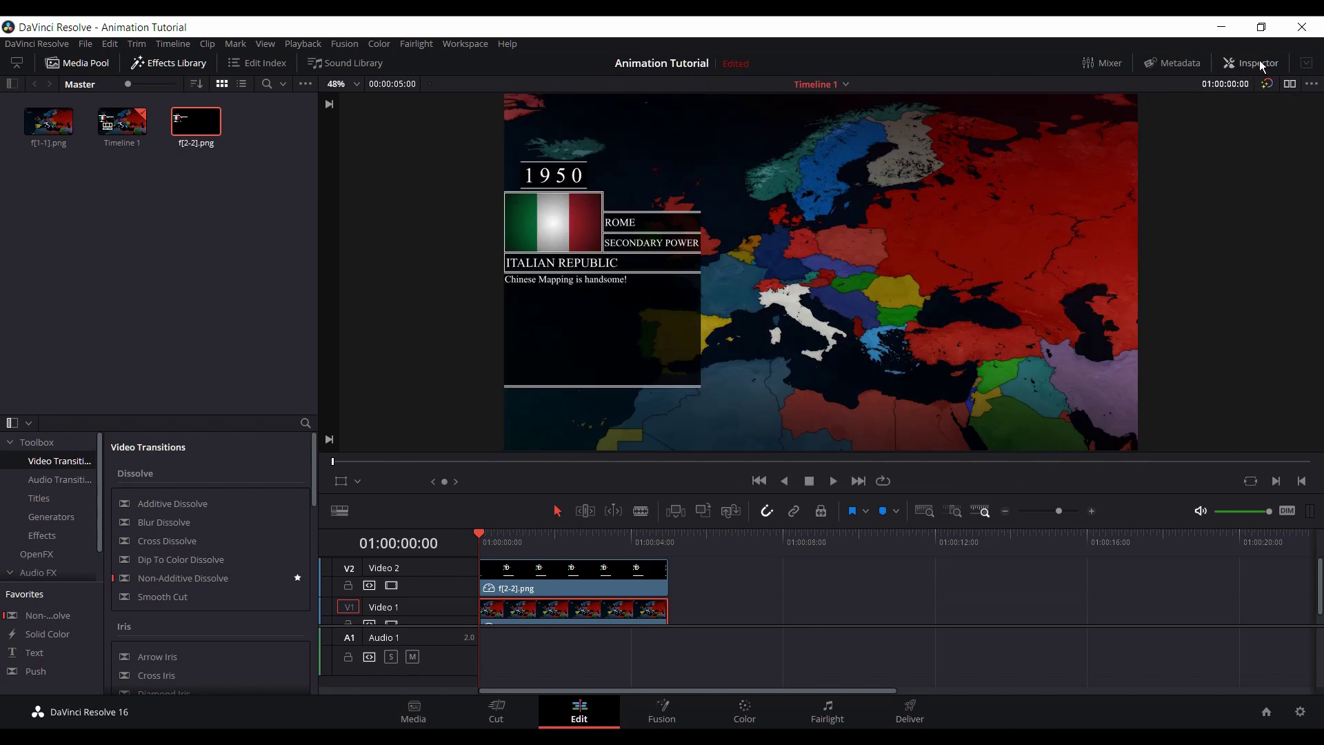
left_click(1252, 64)
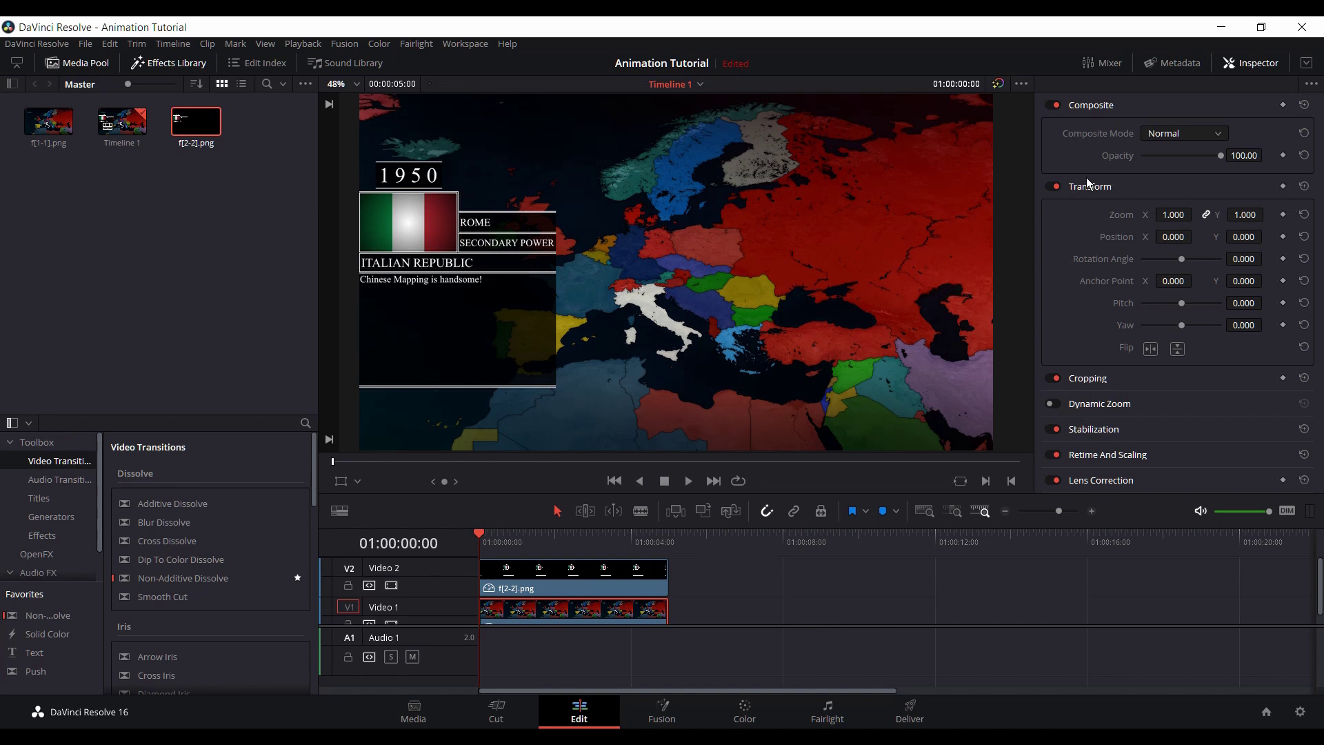
Step: Add a transform keyframe at the clip start and zoom the map to 2.310 there
left_click(1283, 187)
scroll(550, 616, "down", 1)
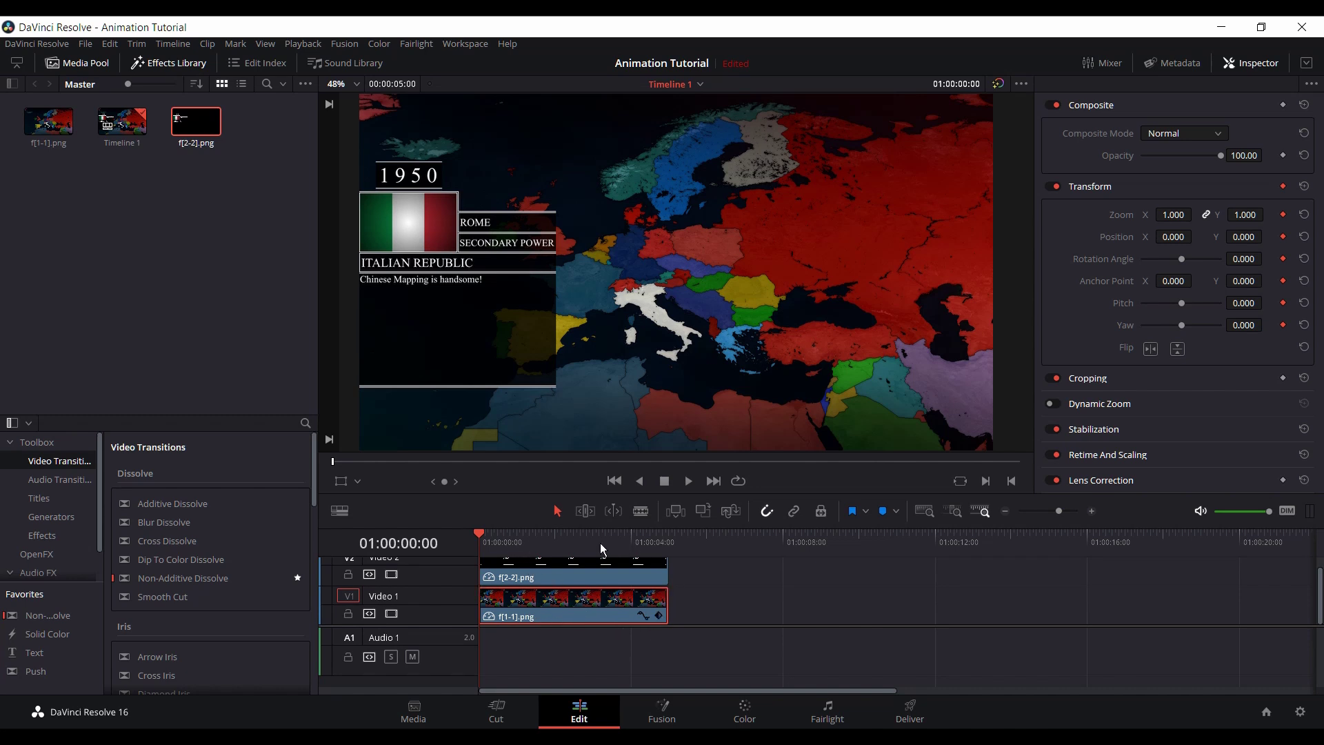
left_click(569, 540)
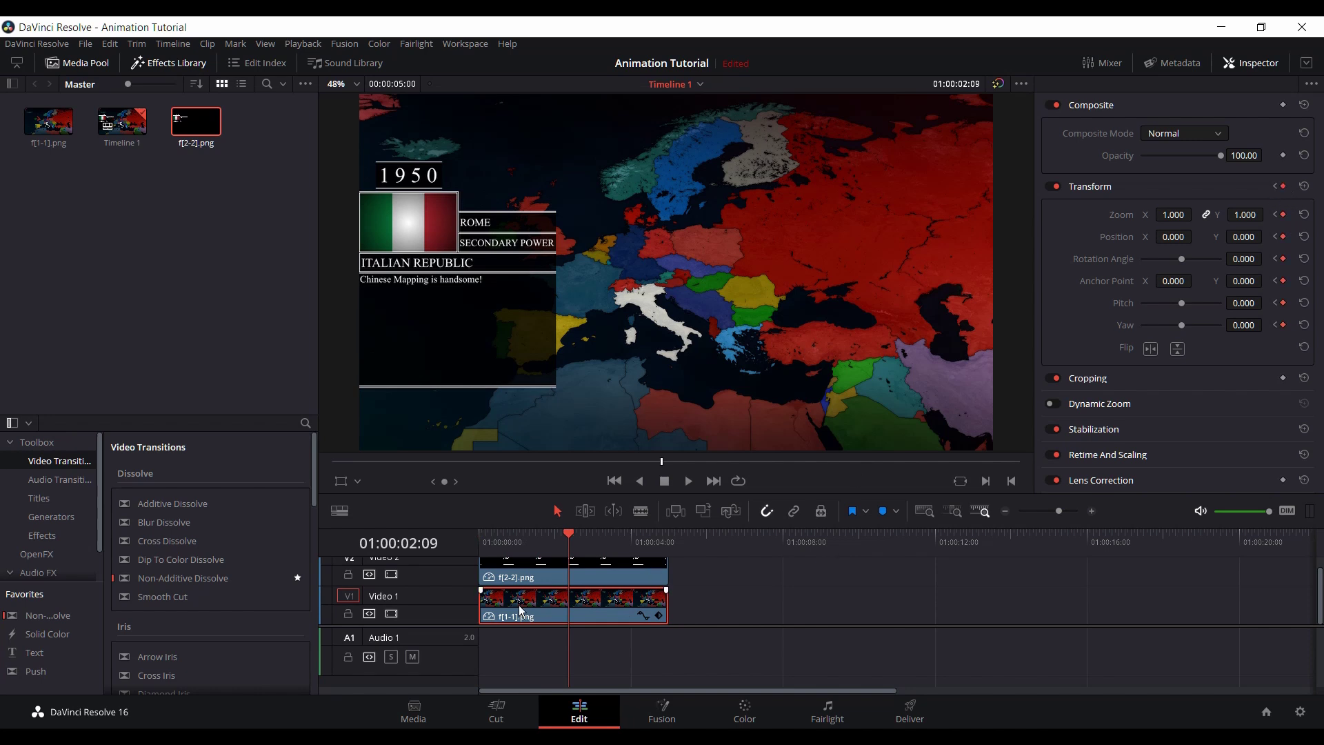
left_click(1275, 187)
left_click(1290, 186)
left_click(1275, 186)
left_click(1290, 186)
left_click(1276, 187)
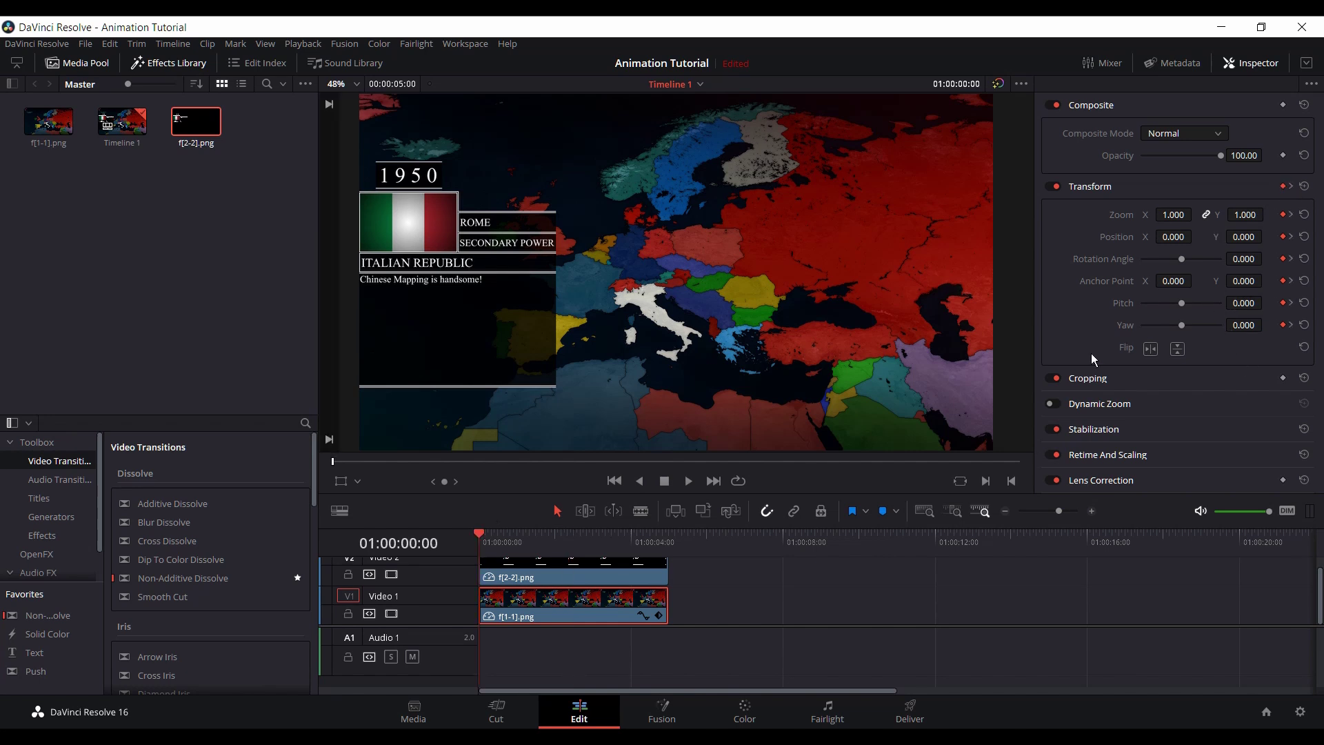
left_click_drag(1172, 214, 1268, 236)
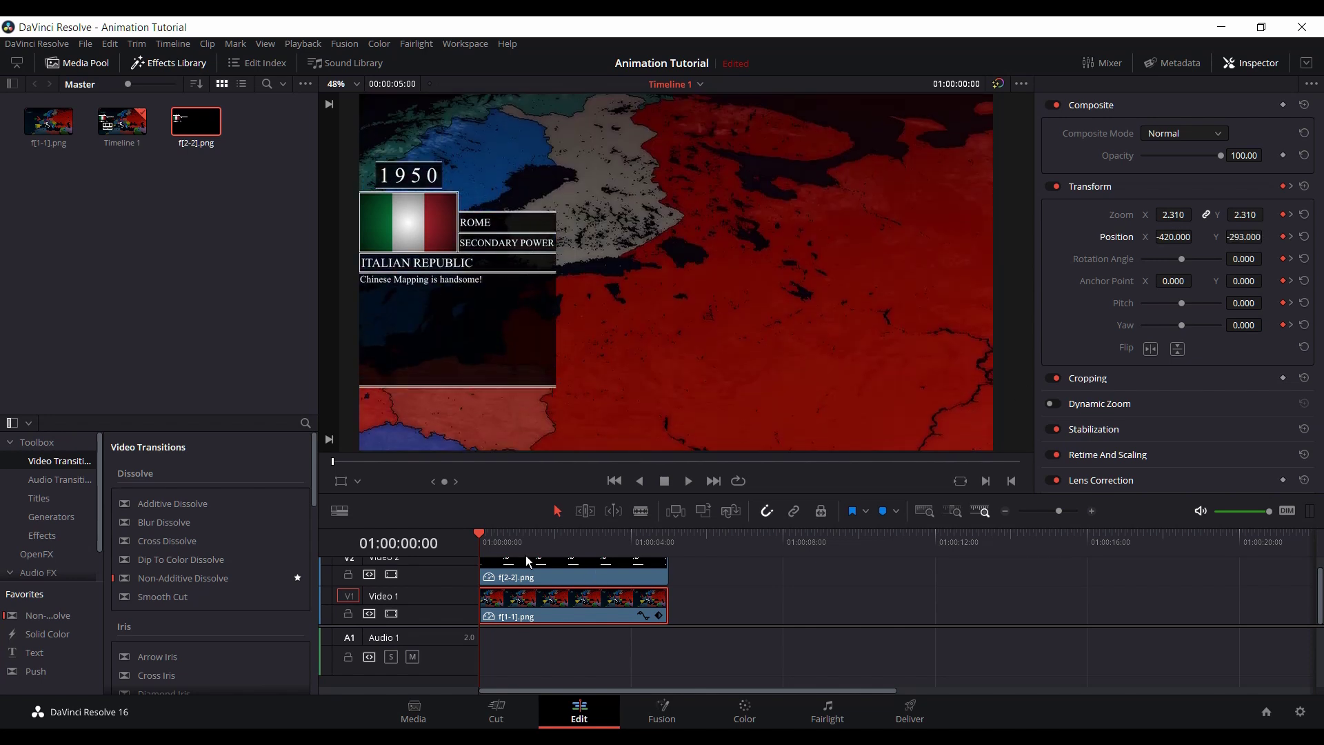
Step: Add a second keyframe at 01:00:02:09 with zoom 3.010, centred on Italy
left_click_drag(524, 541, 576, 536)
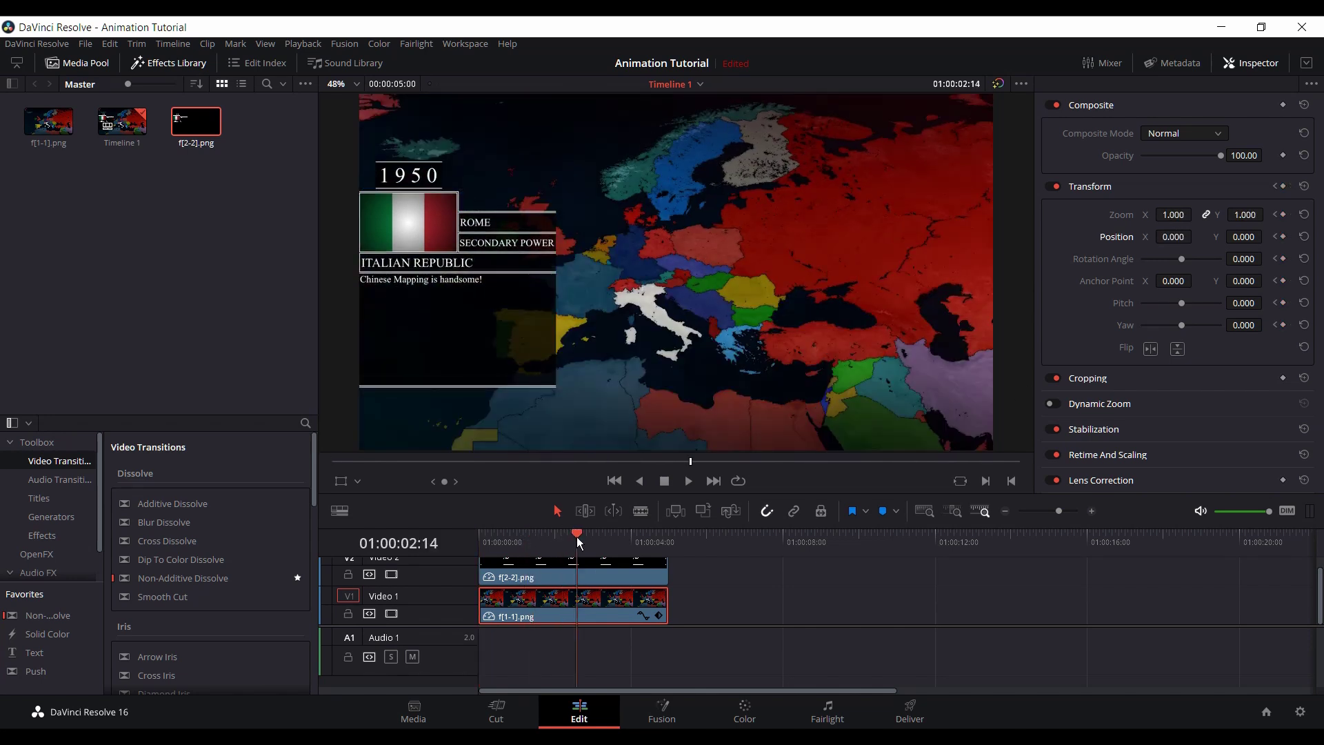
left_click(1274, 189)
key("Left")
key("Left")
key("Left")
key("Left")
key("Left")
left_click(1275, 187)
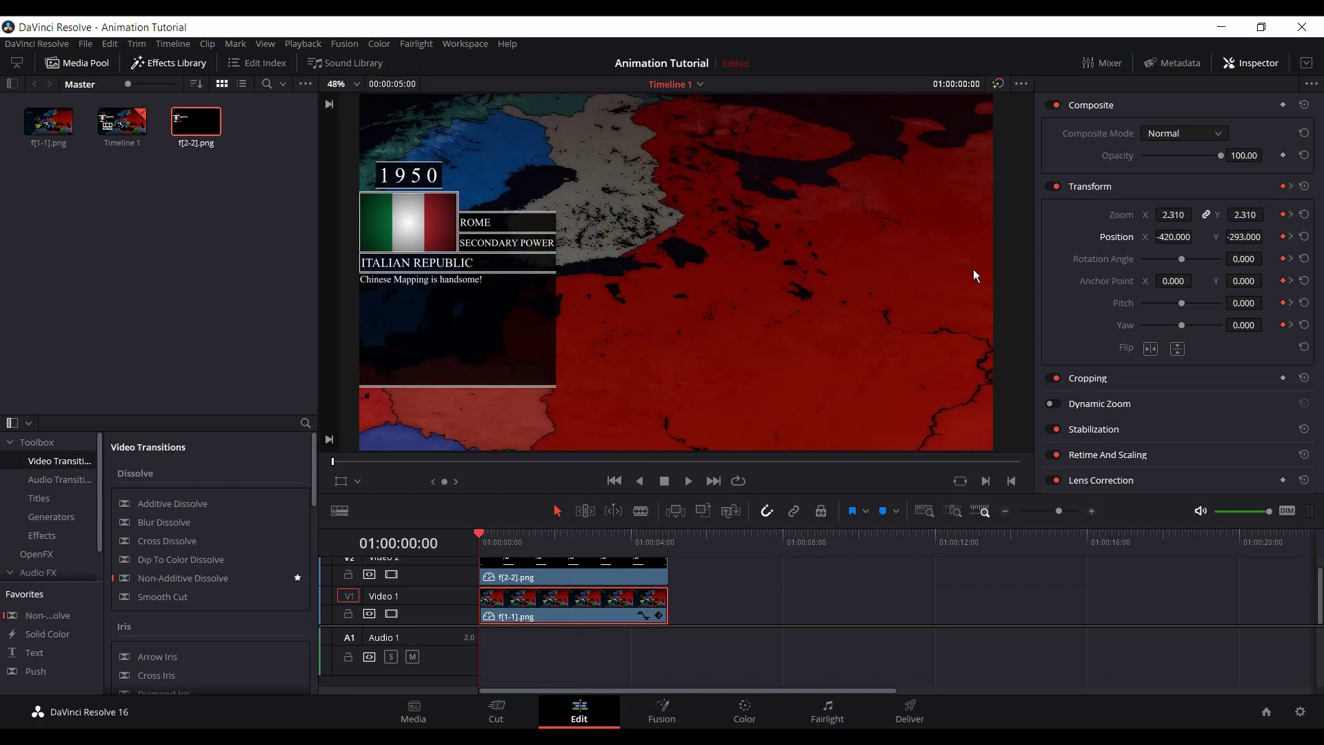
left_click(1291, 187)
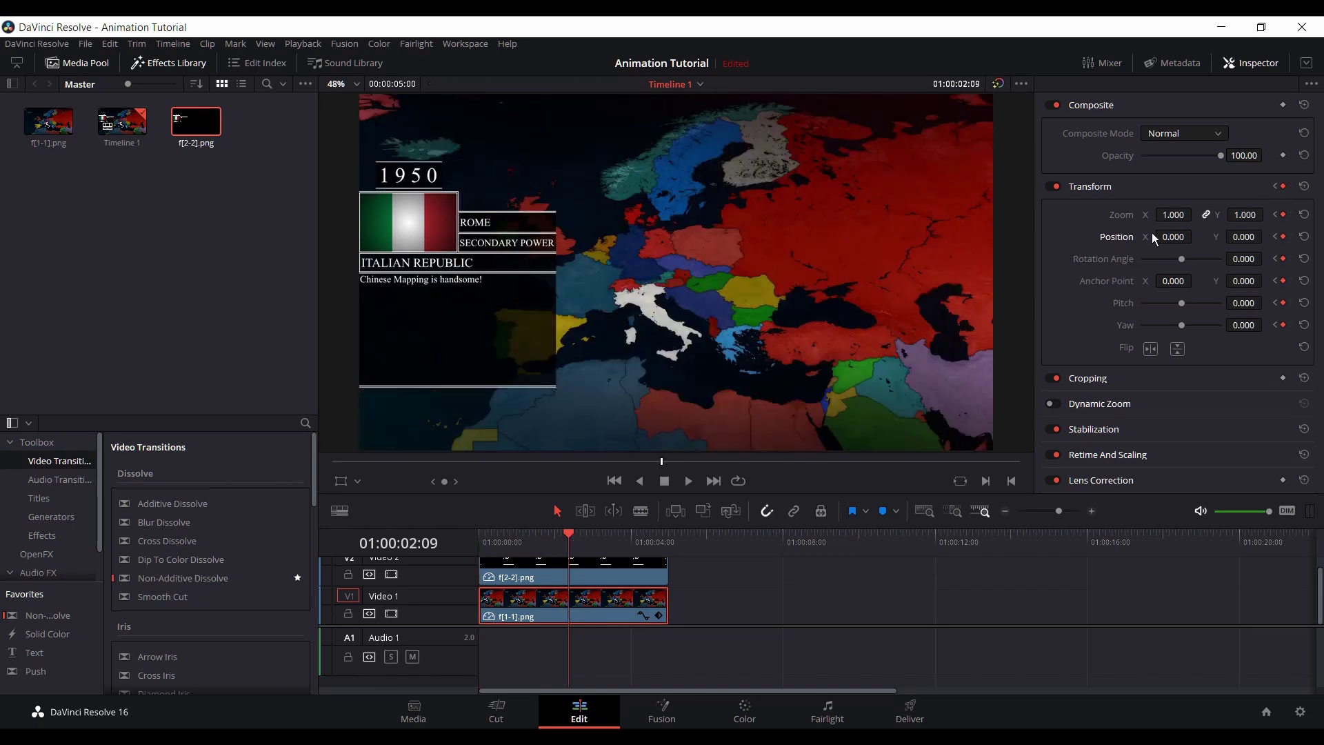
left_click_drag(1175, 220, 1185, 250)
left_click_drag(1267, 238, 1266, 236)
left_click_drag(1180, 218, 1164, 240)
Step: Play the zoom animation from the timeline start
left_click(669, 643)
key("Home")
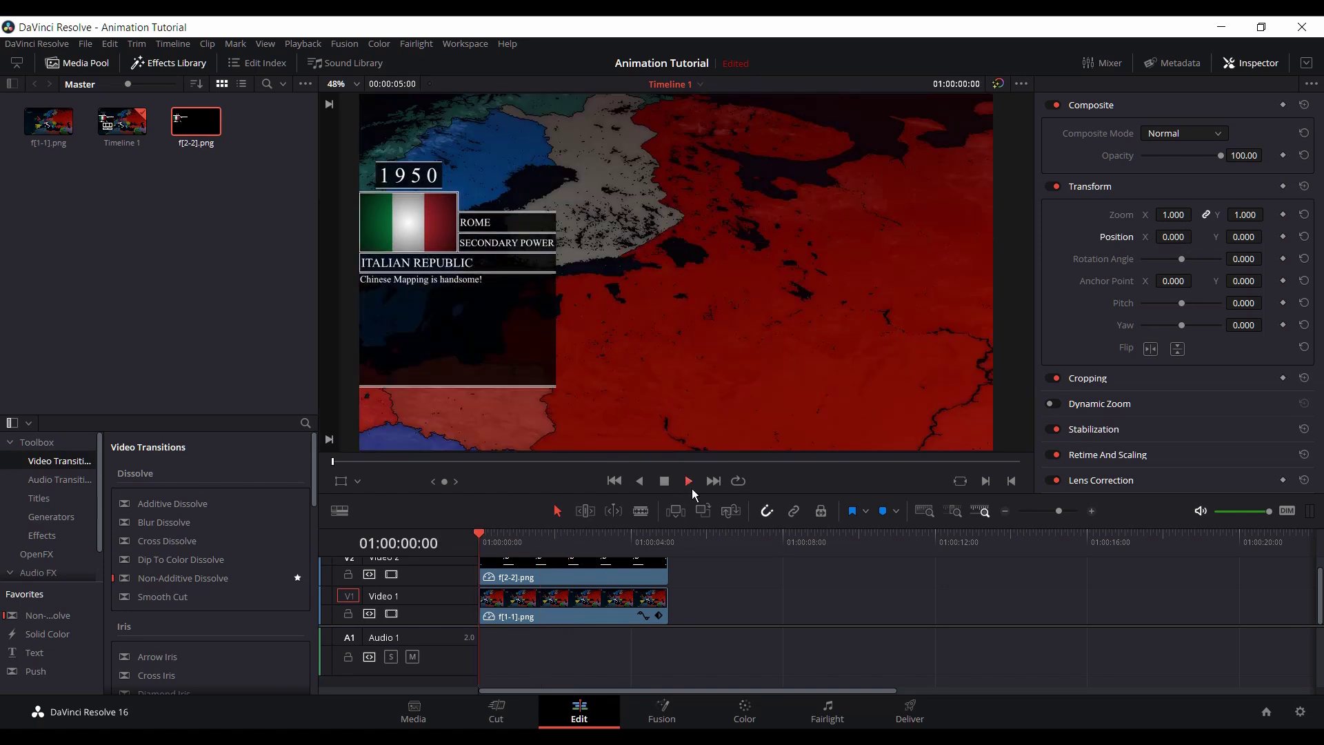
left_click(688, 481)
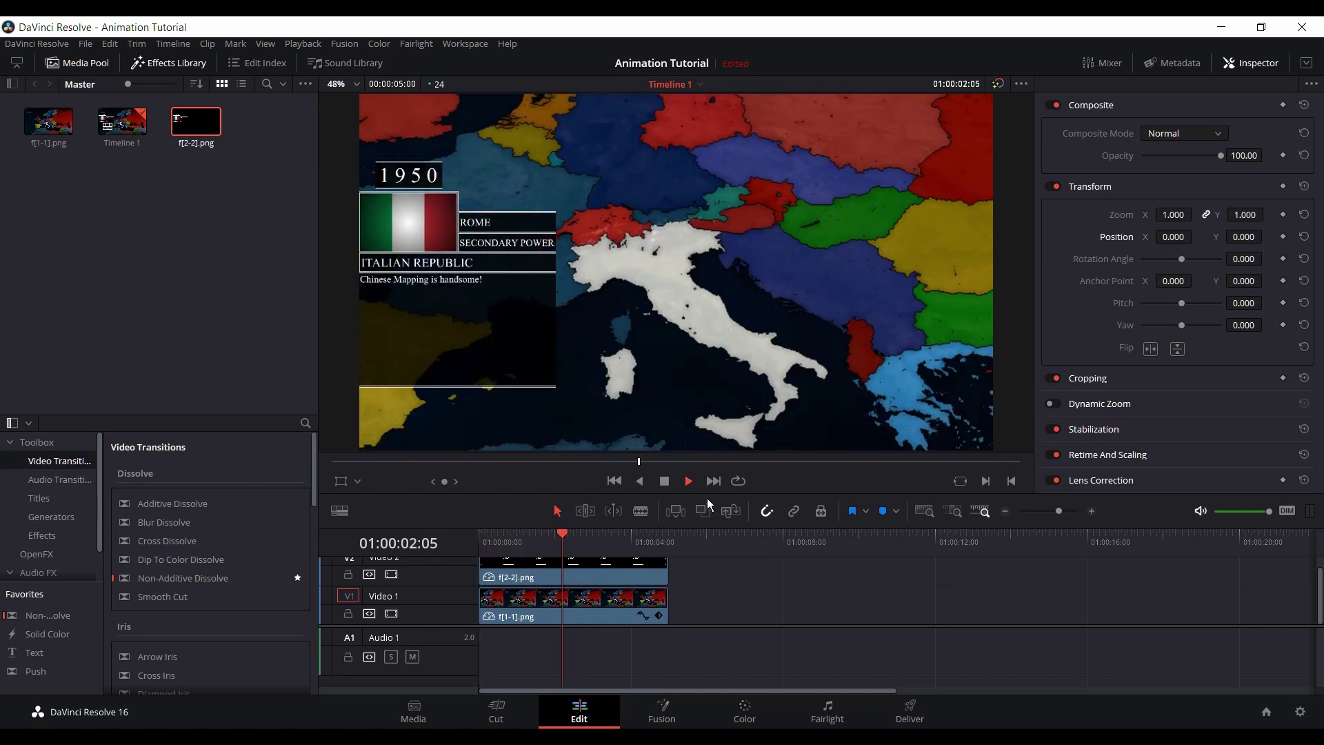
key("space")
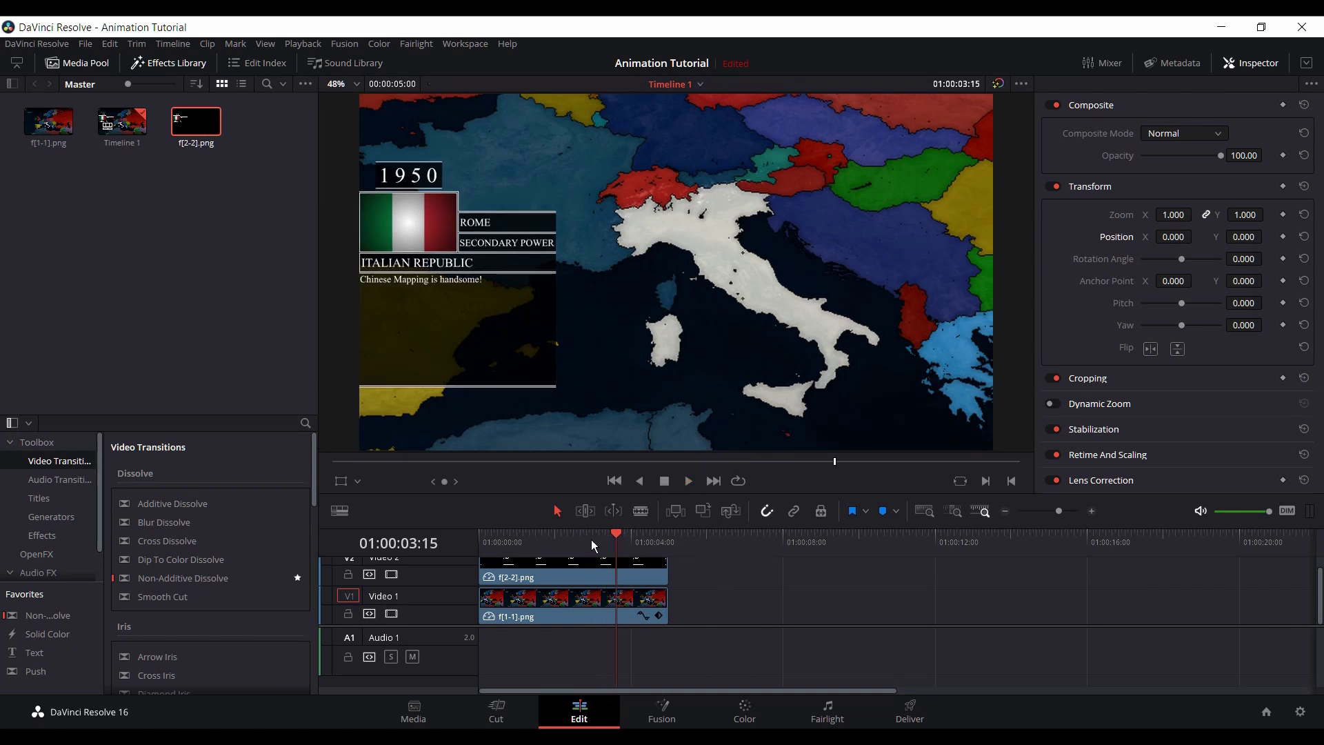
Step: Shift the f[2-2].png overlay clip slightly later on Video 2
left_click_drag(593, 547, 466, 563)
scroll(587, 599, "up", 1)
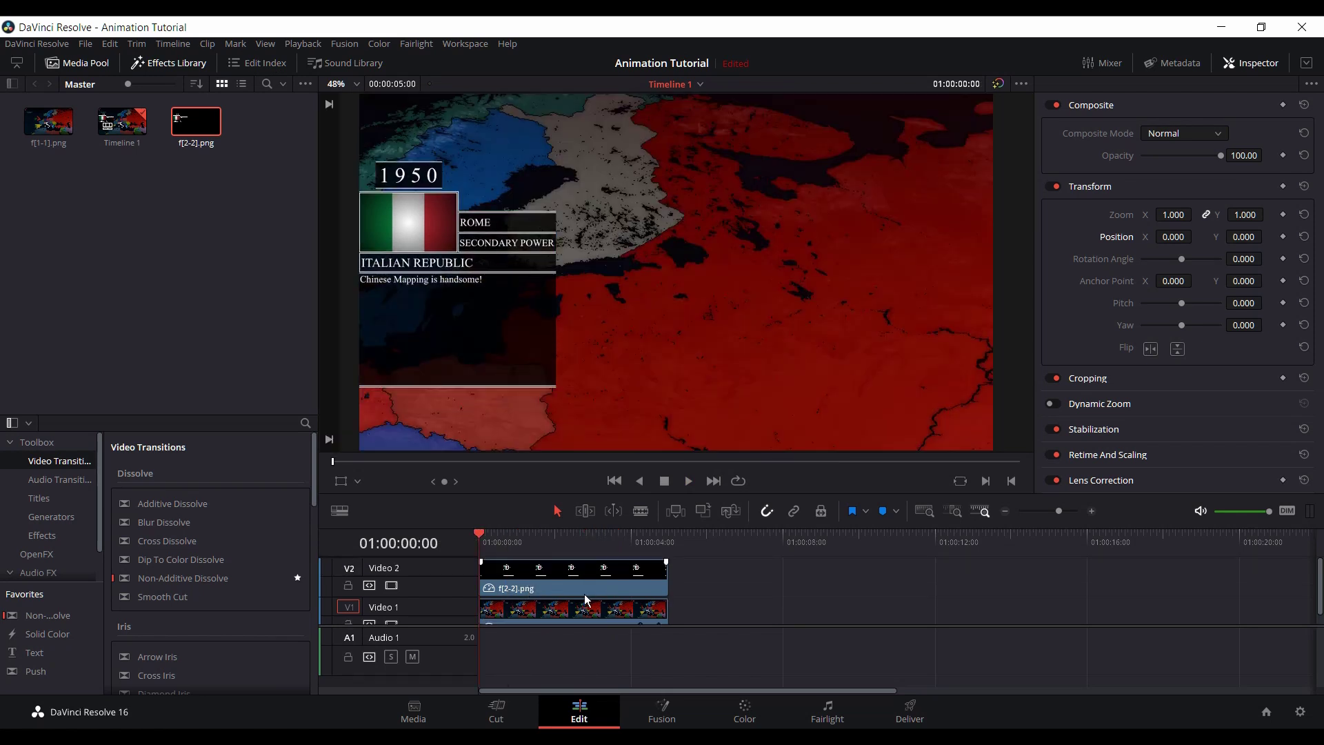
mouse_move(537, 592)
left_mouse_down()
mouse_move(569, 591)
mouse_move(531, 579)
left_mouse_up()
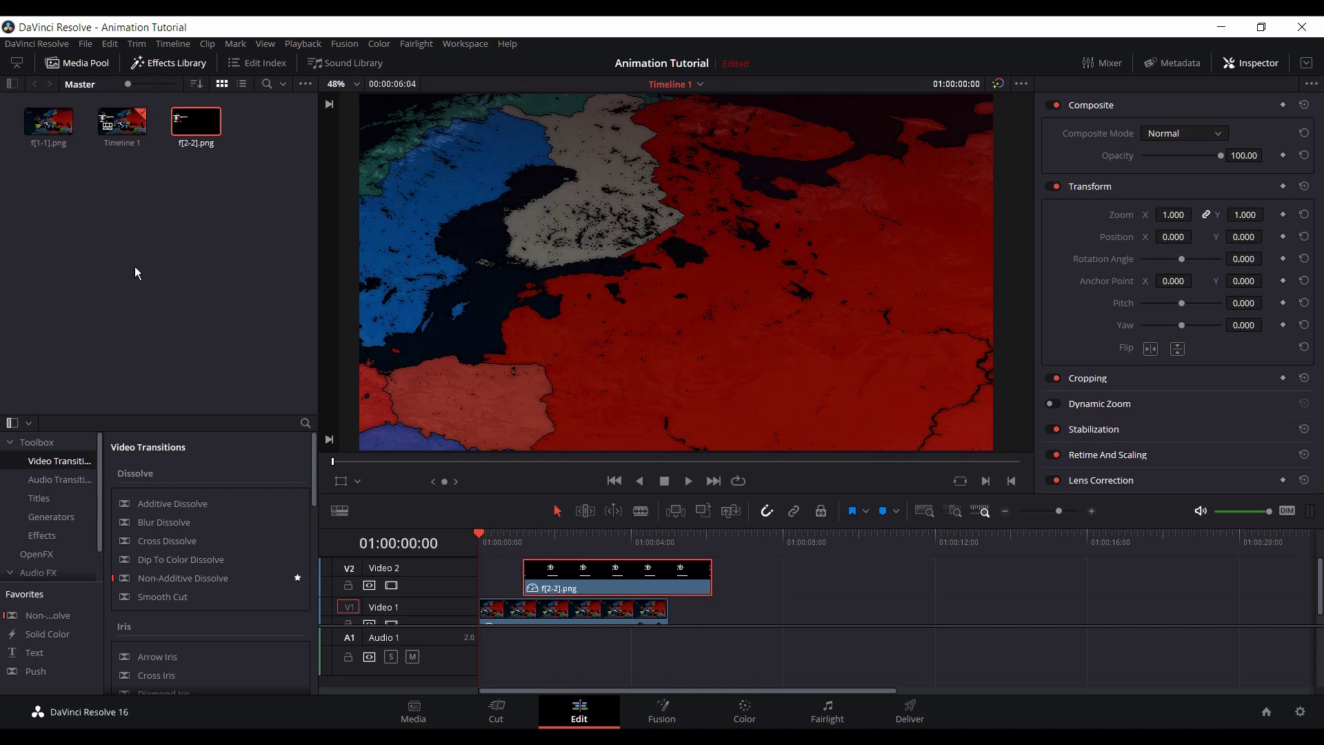
Step: Apply the Push transition to the overlay clip's start
scroll(174, 549, "down", 5)
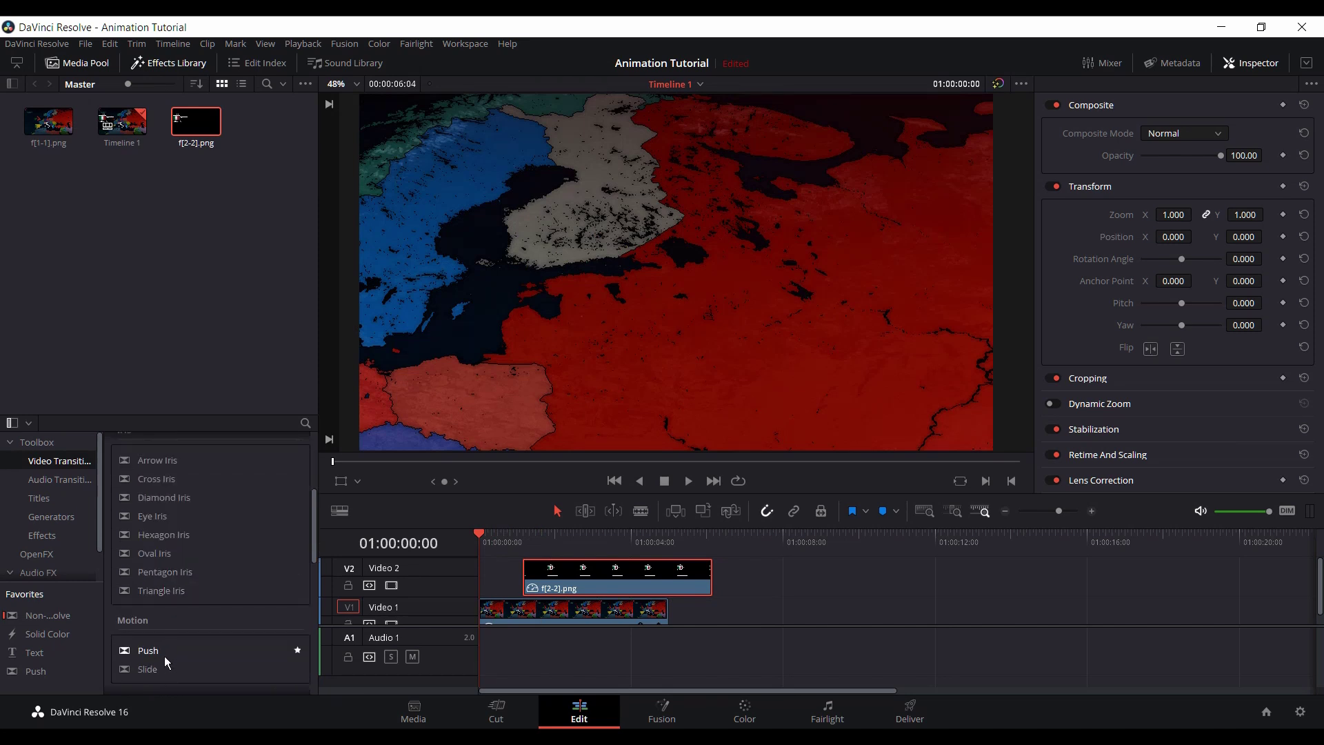
left_click_drag(167, 652, 262, 644)
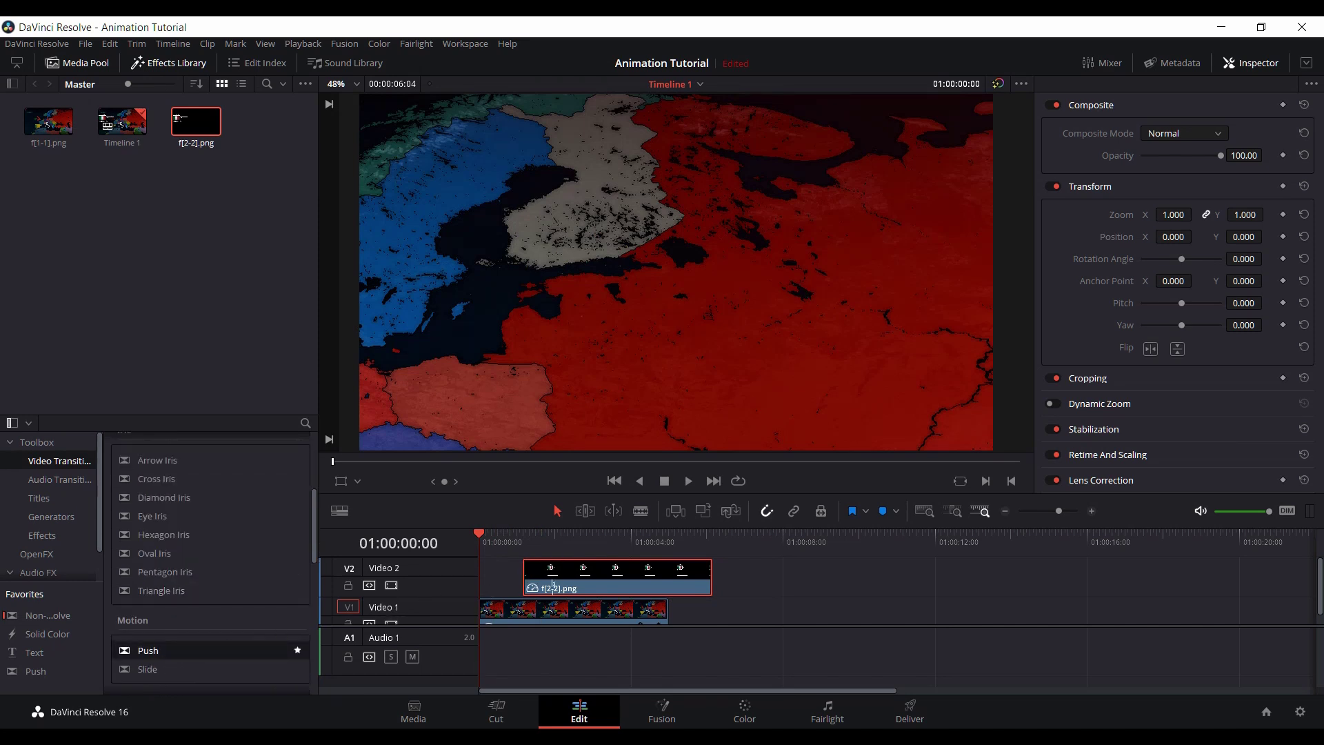
left_click_drag(553, 584, 544, 585)
Step: Preview the Push transition by playing and scrubbing, then replay from the beginning
left_click(688, 481)
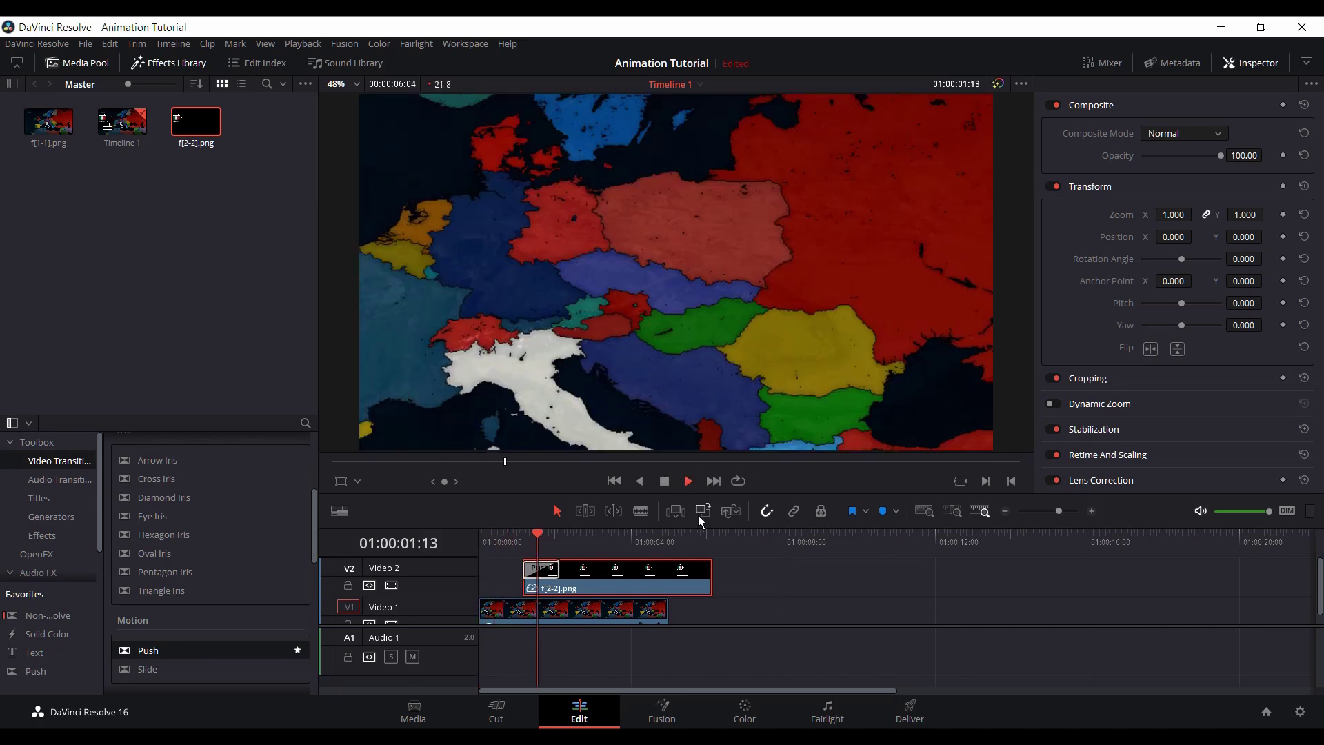
left_click(511, 541)
left_click_drag(511, 541, 553, 544)
key("shift+Left")
key("space")
key("space")
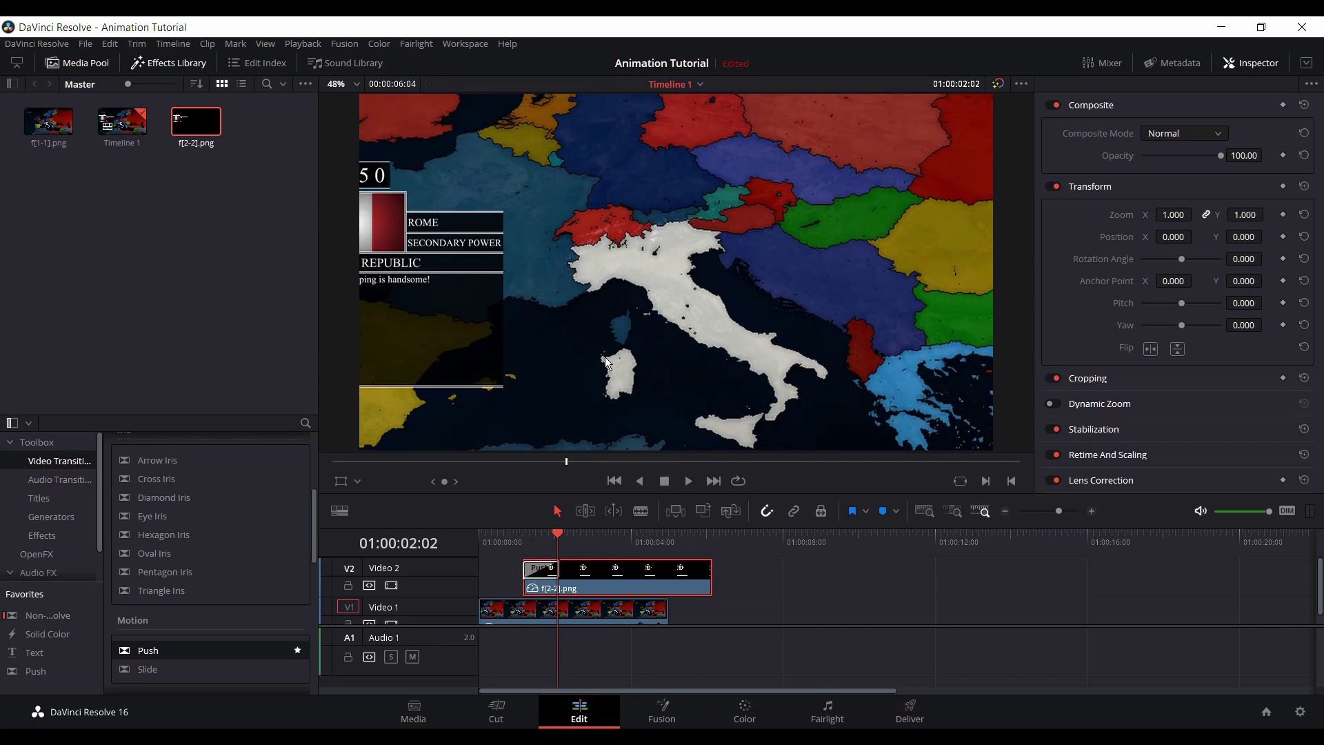
left_click_drag(541, 546, 463, 540)
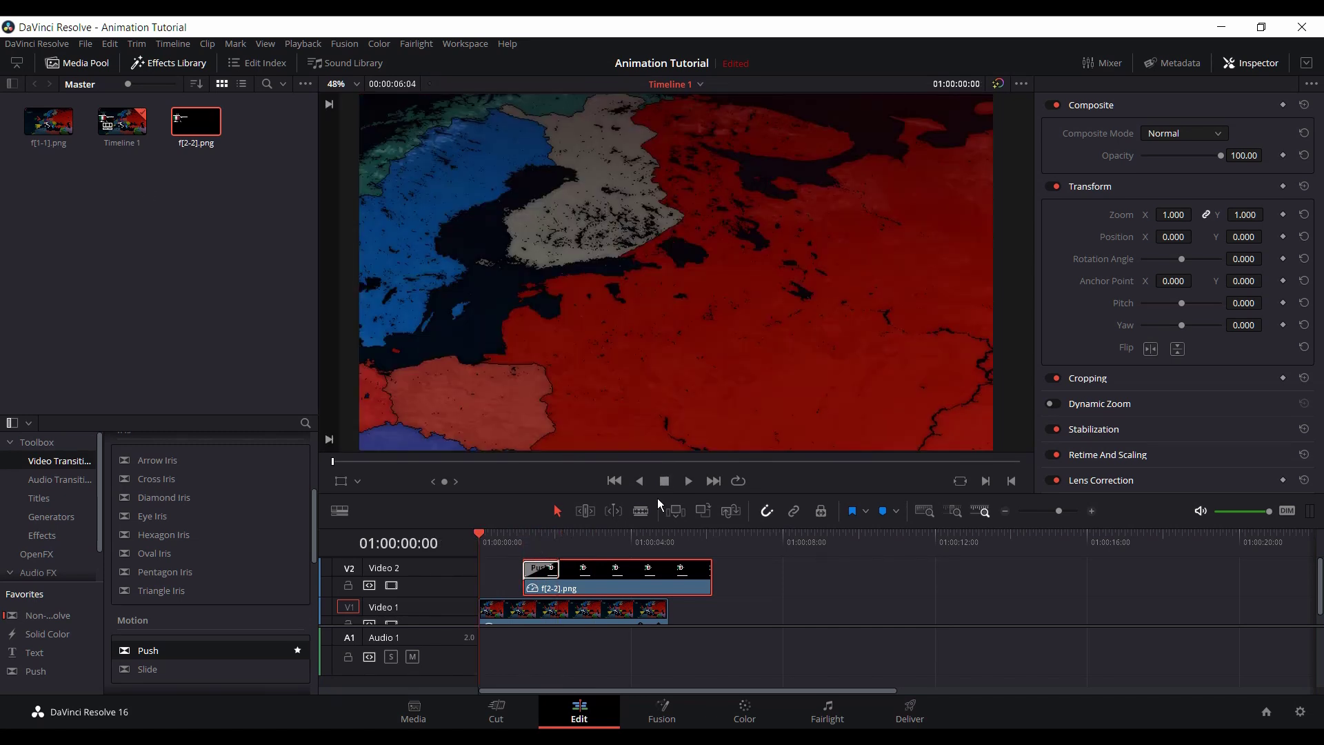
left_click(690, 481)
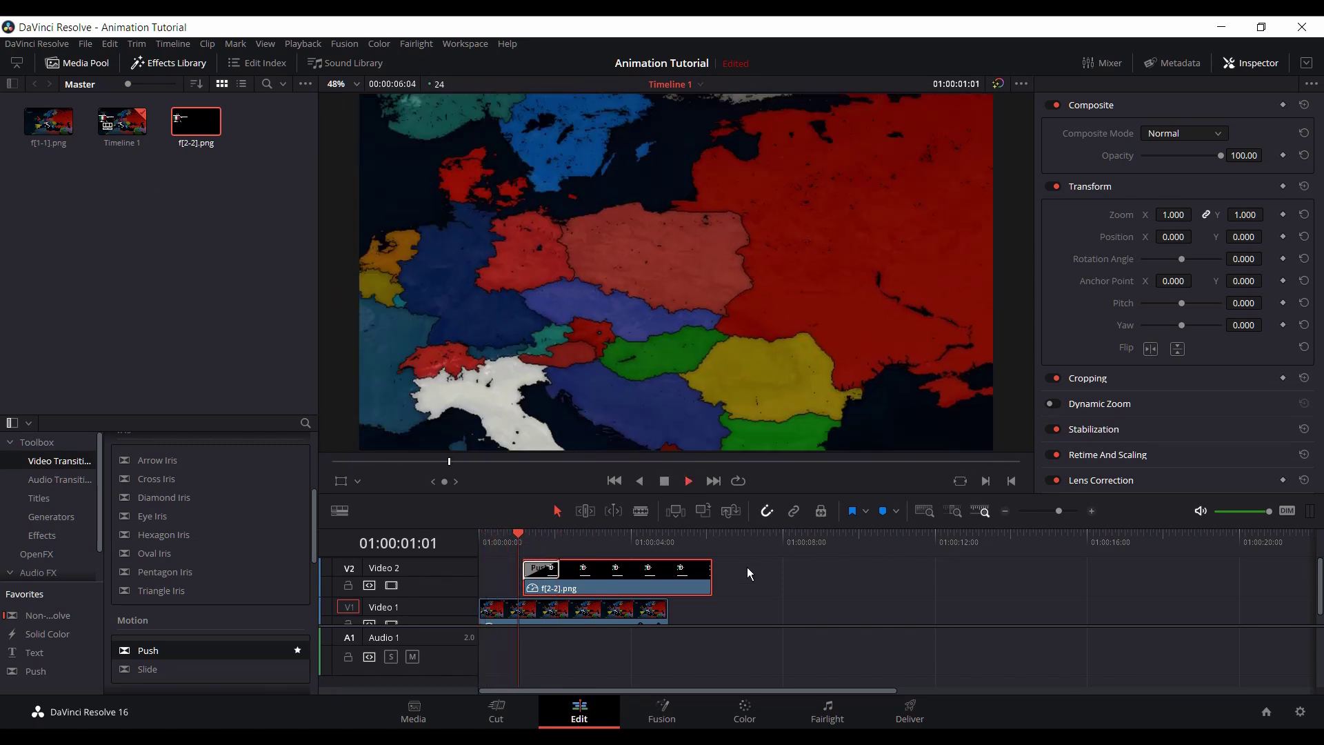
left_click(664, 482)
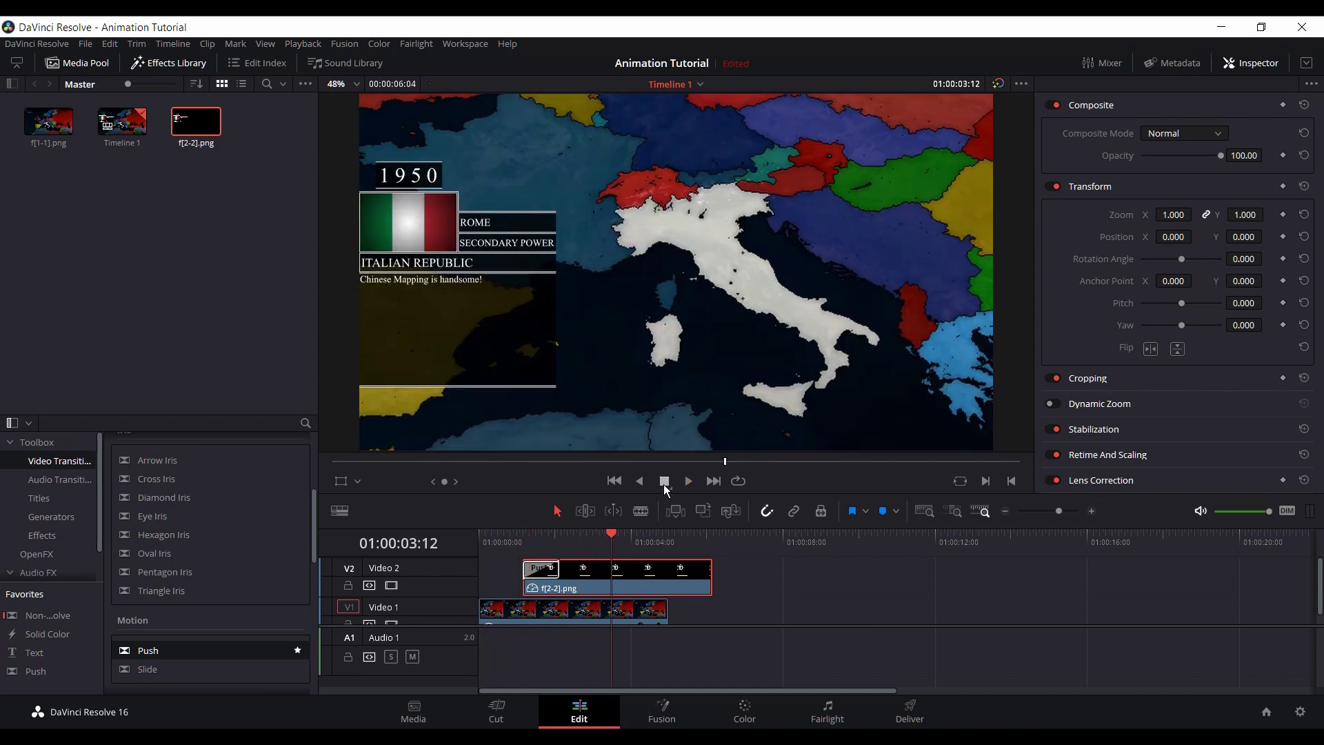
left_click(672, 548)
left_click(640, 550)
key("ctrl+b")
left_click_drag(733, 569, 658, 618)
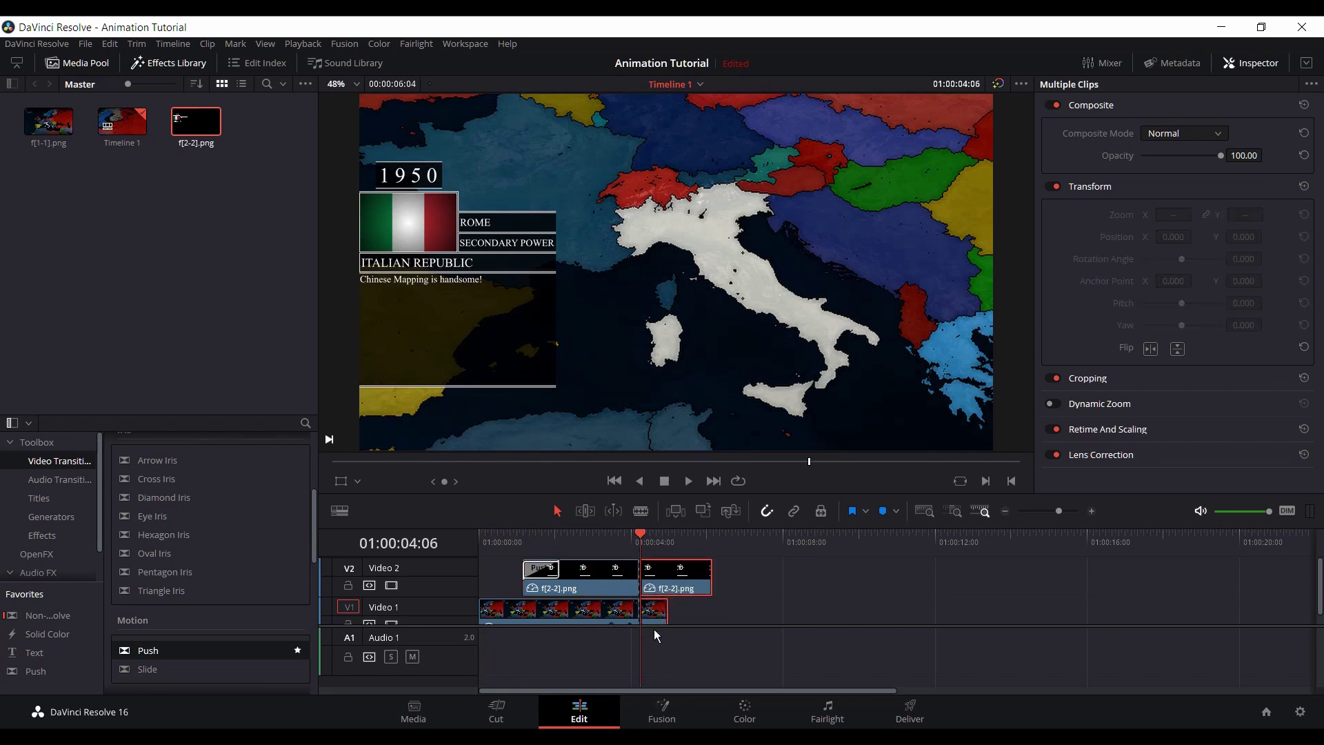
key("Delete")
scroll(536, 597, "down", 1)
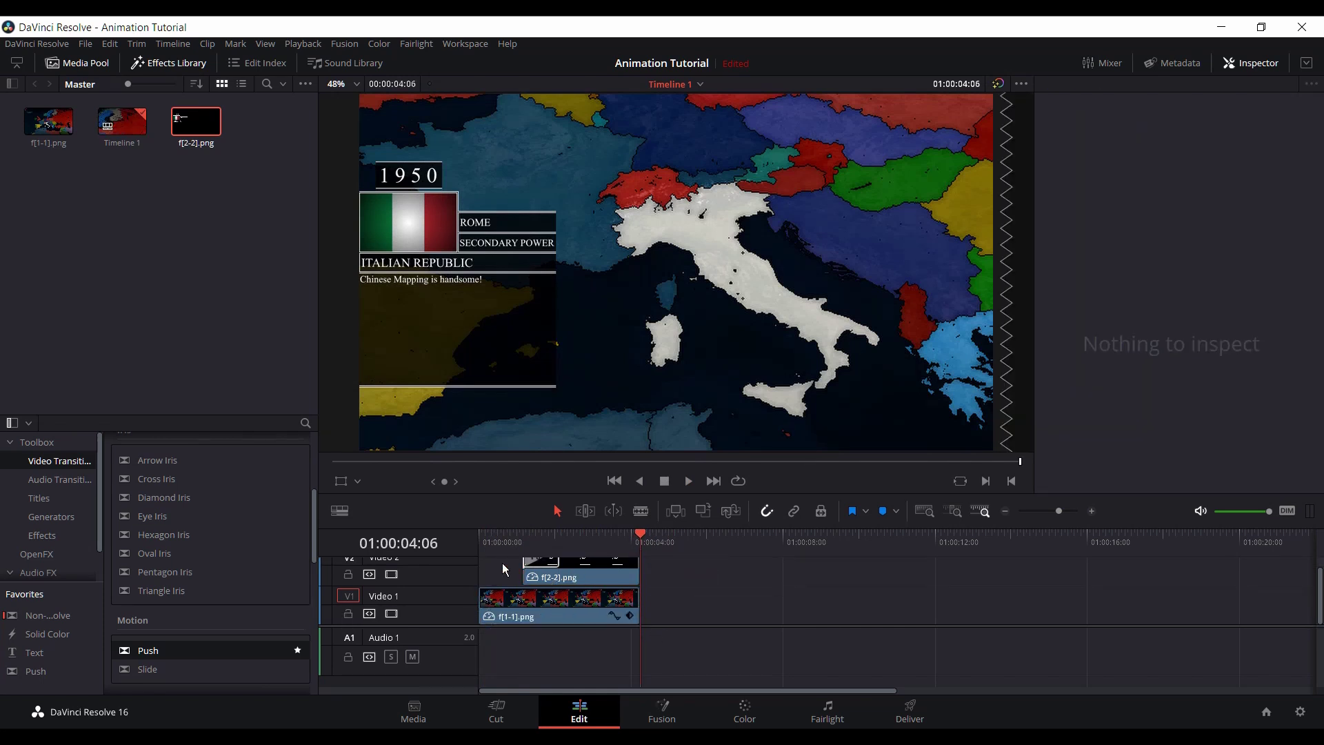
left_click(505, 542)
left_click(595, 542)
left_click(527, 597)
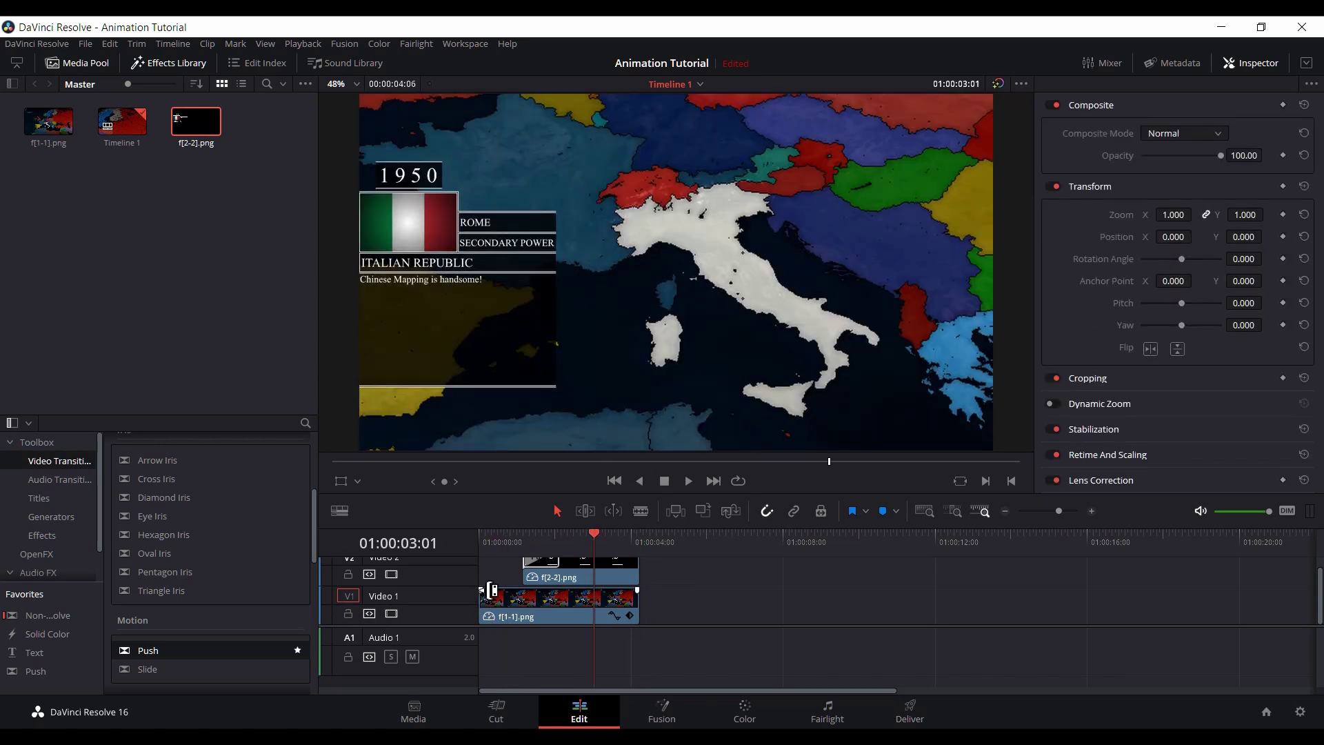
left_click_drag(483, 597, 493, 598)
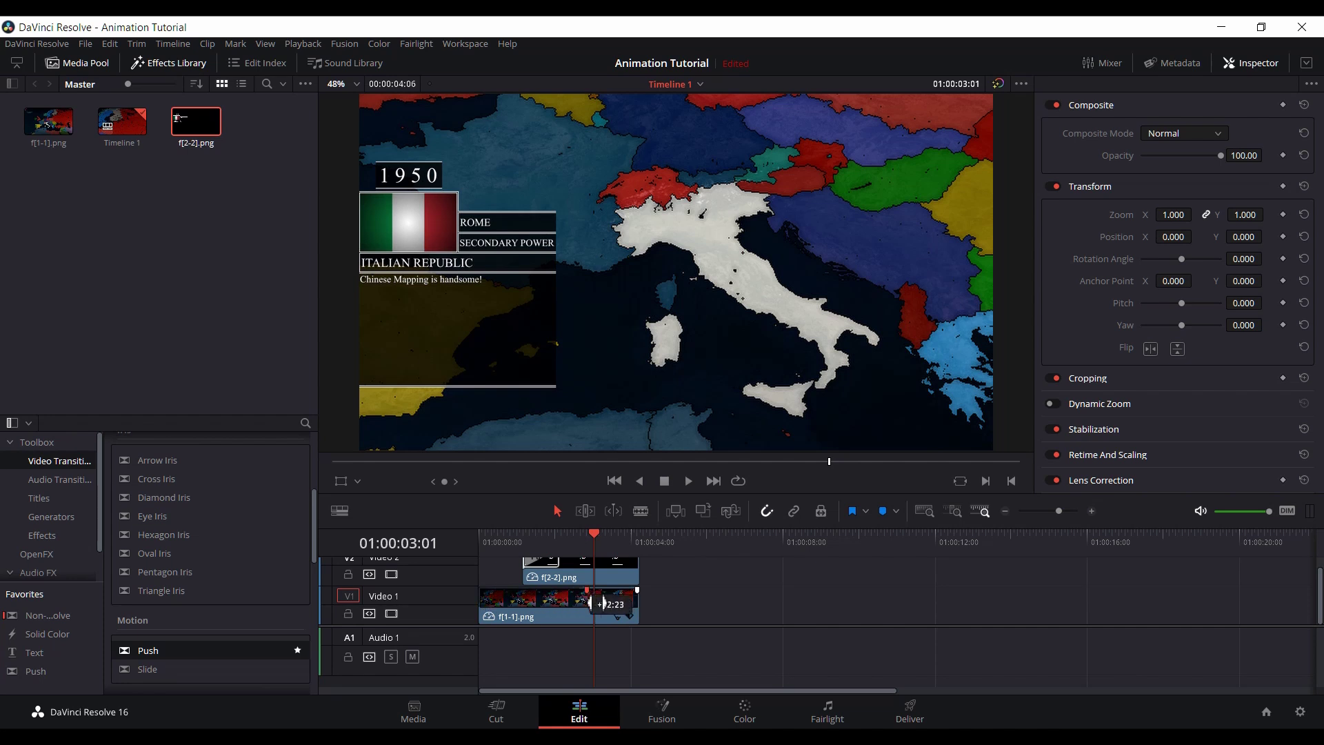
left_click_drag(594, 535, 473, 532)
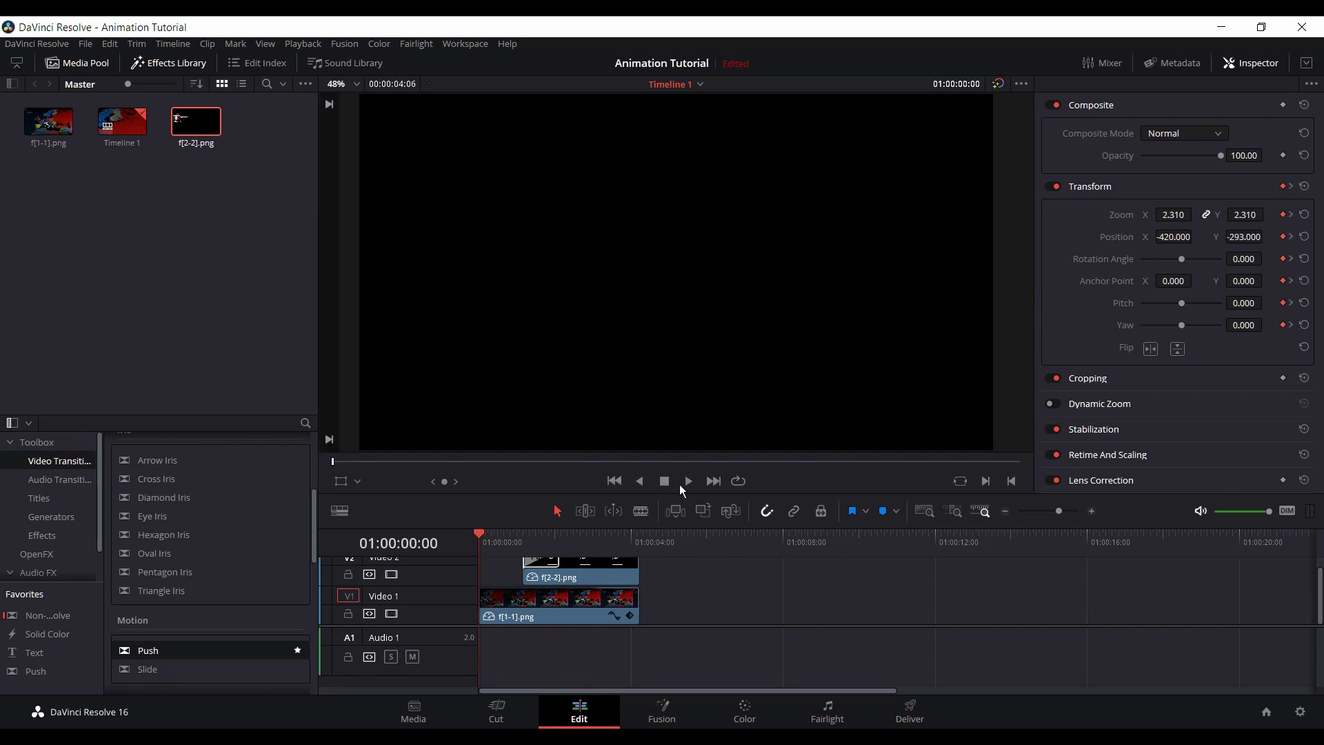
left_click(687, 483)
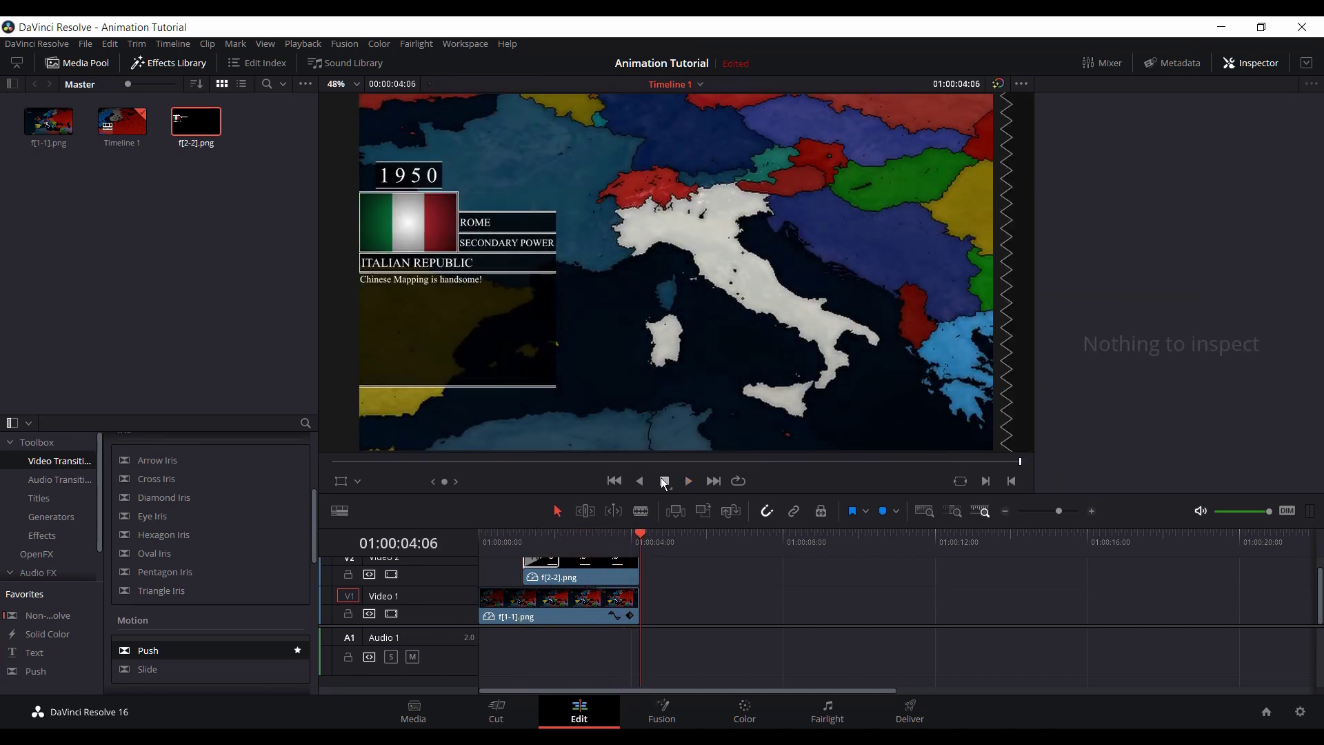
left_click_drag(631, 540, 480, 539)
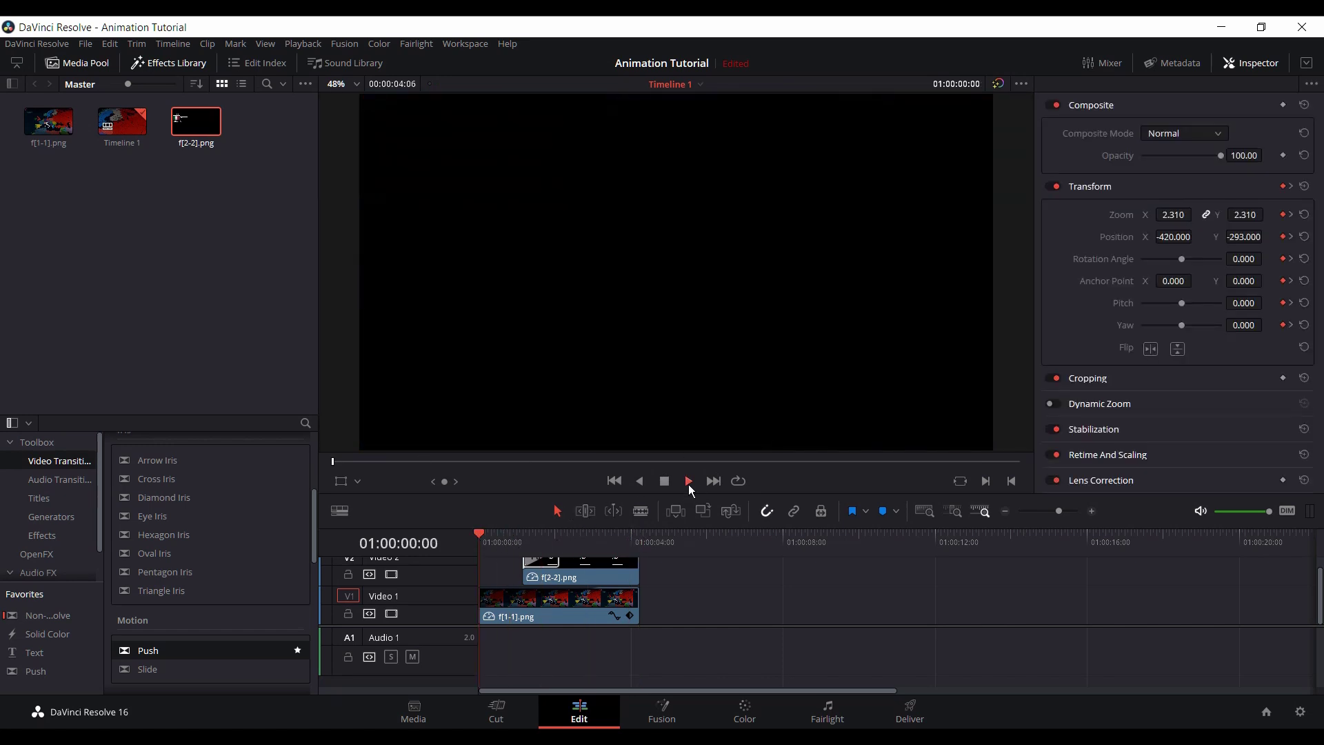
left_click(689, 481)
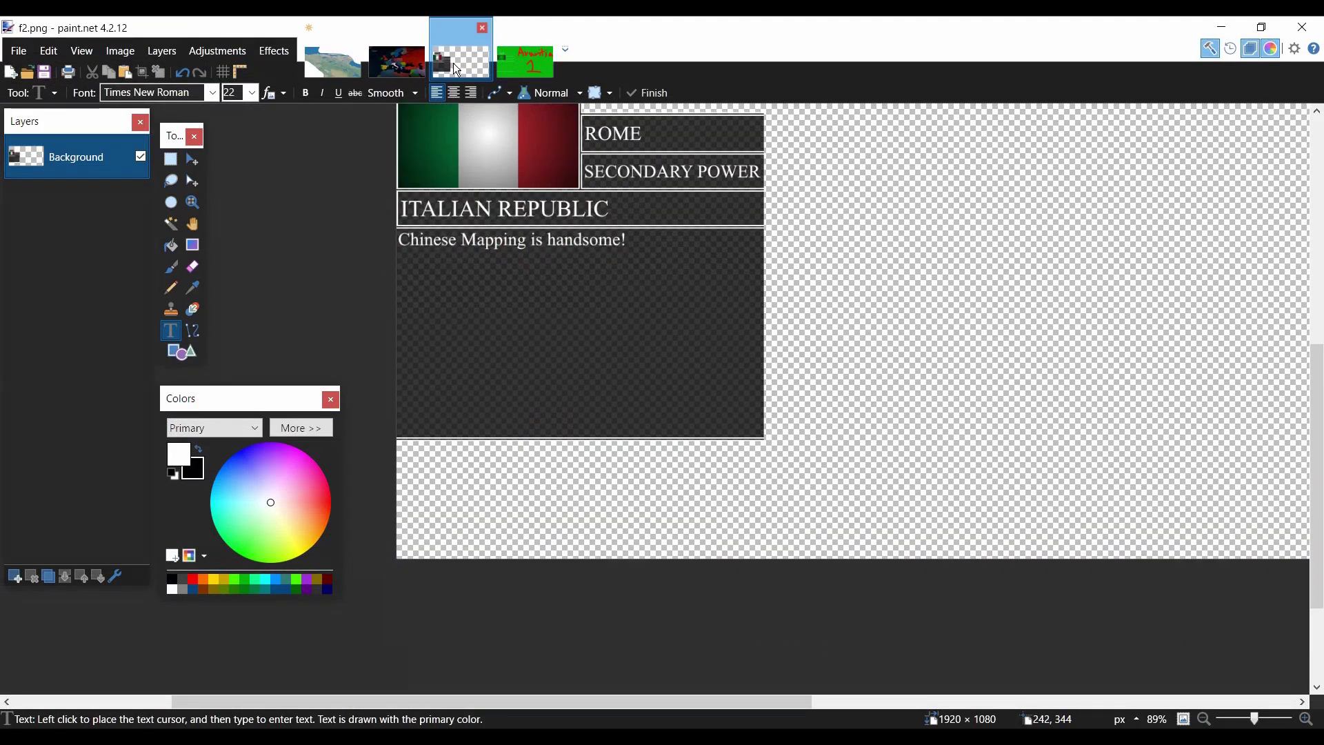
Step: On f1.png, undo Italy's white fill back to green and flatten the image
left_click(396, 62)
scroll(652, 233, "up", 2)
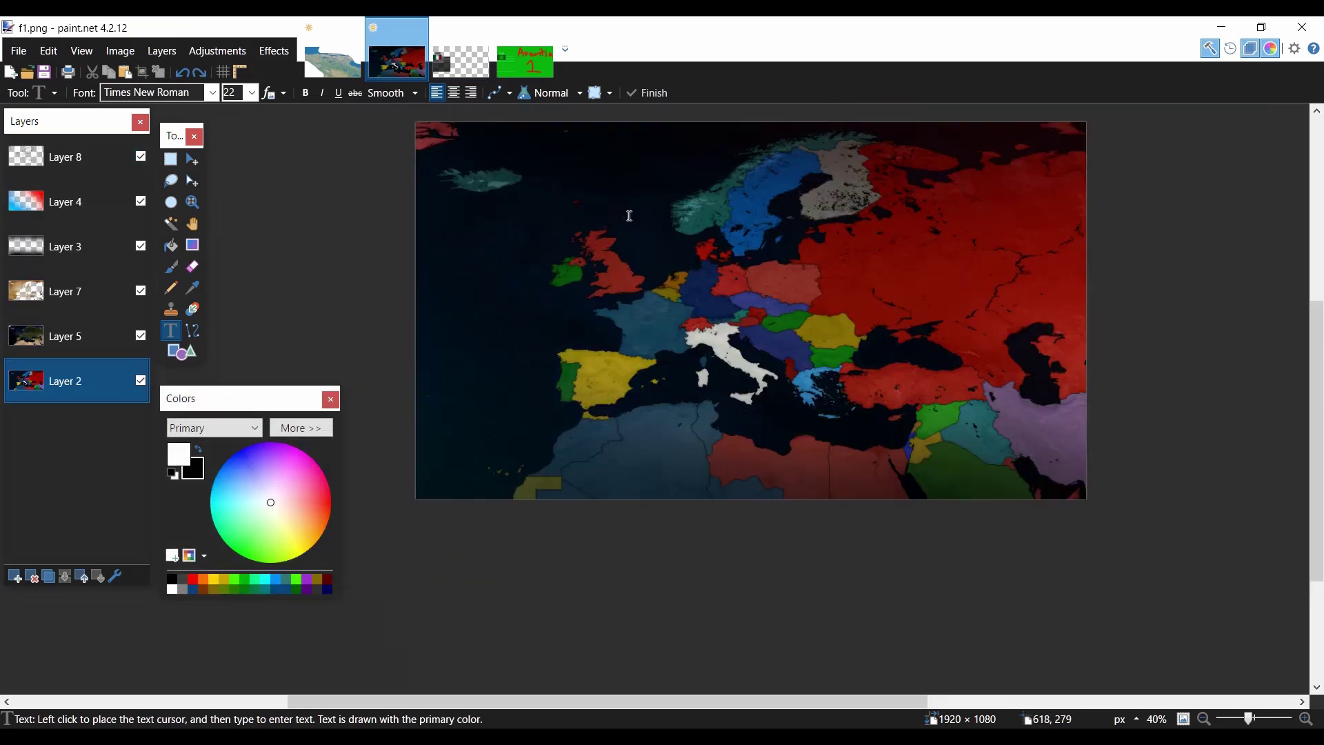
key("f")
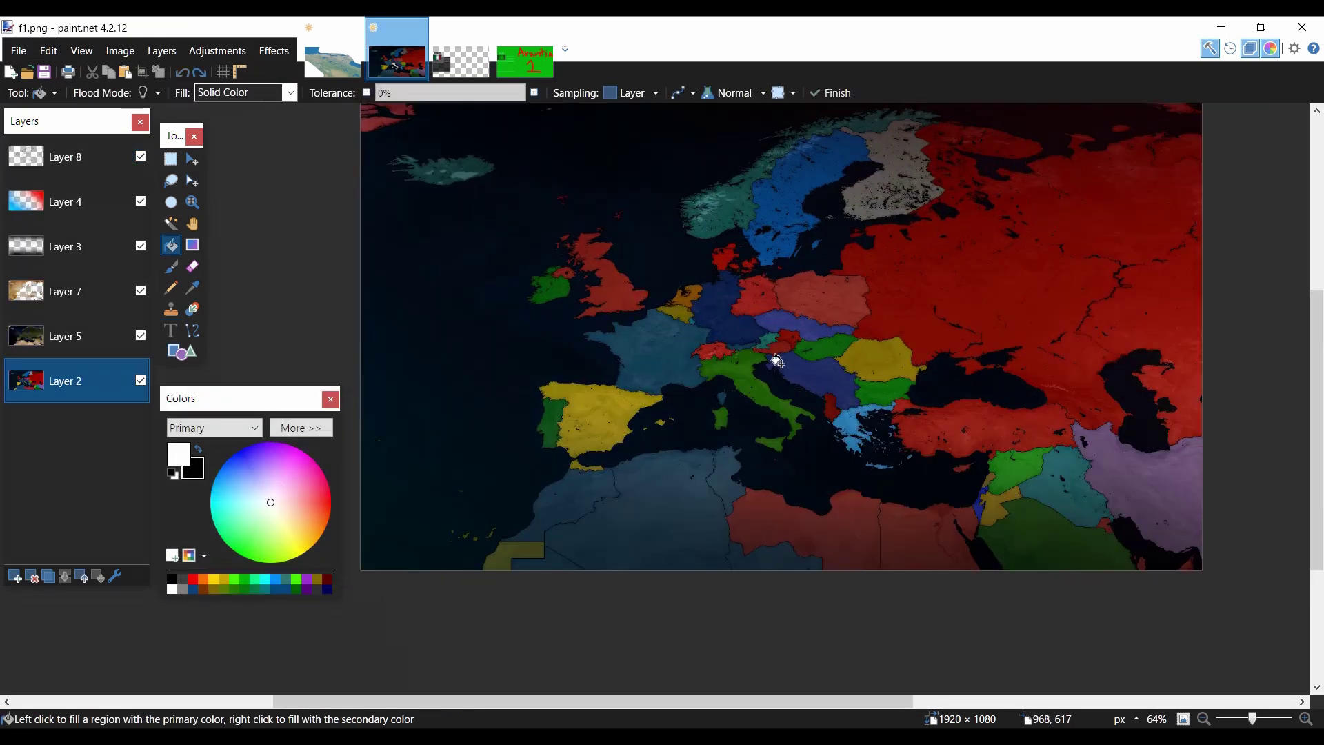
key("ctrl+z")
scroll(778, 361, "up", 1)
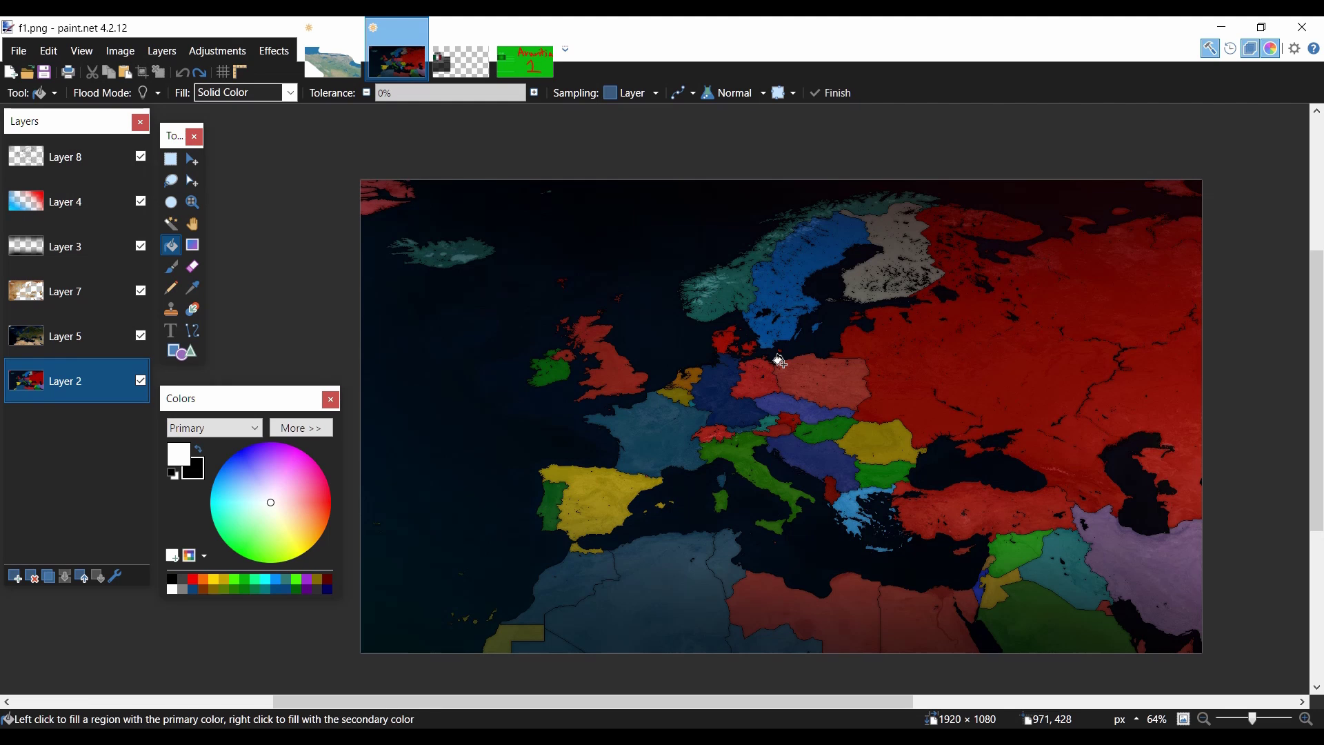
key("ctrl+shift+f")
scroll(570, 189, "up", 1)
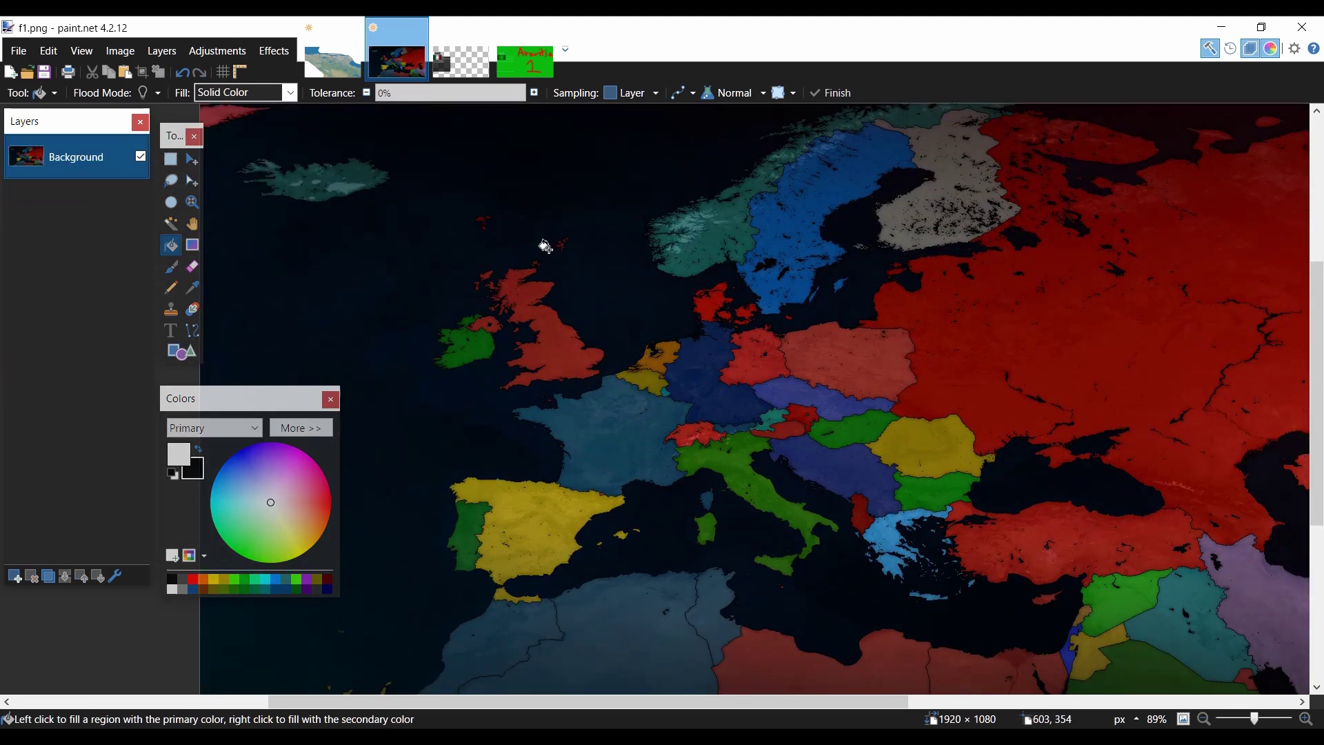
scroll(594, 221, "down", 2)
scroll(635, 275, "up", 2)
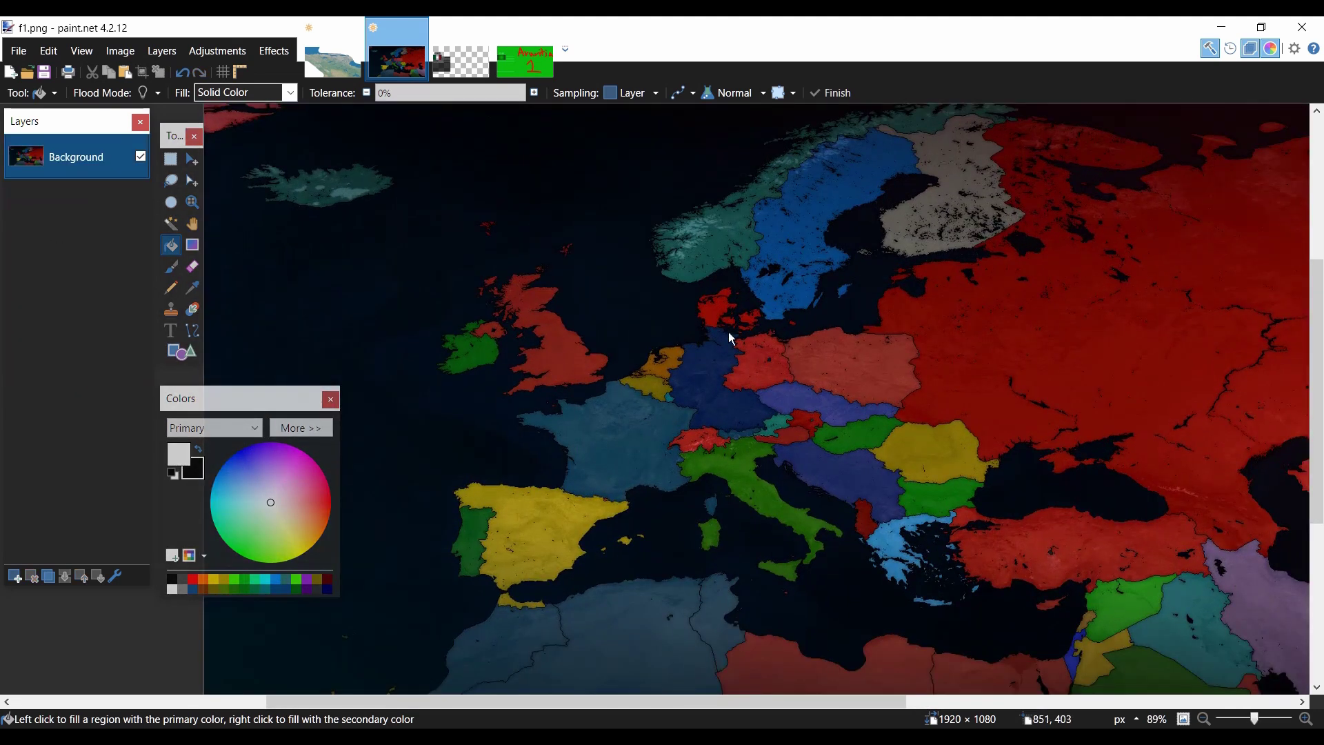
Step: Save the map under the new name f3
key("ctrl+shift+s")
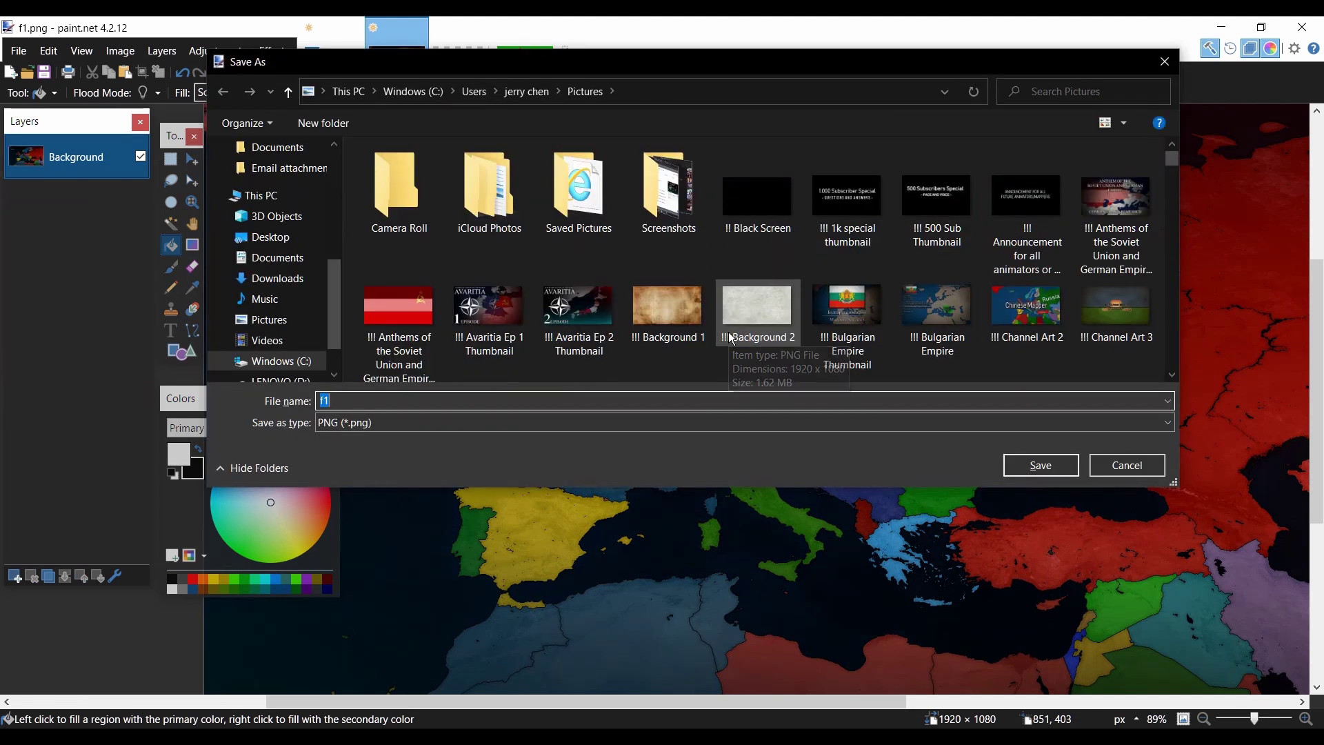
key("End")
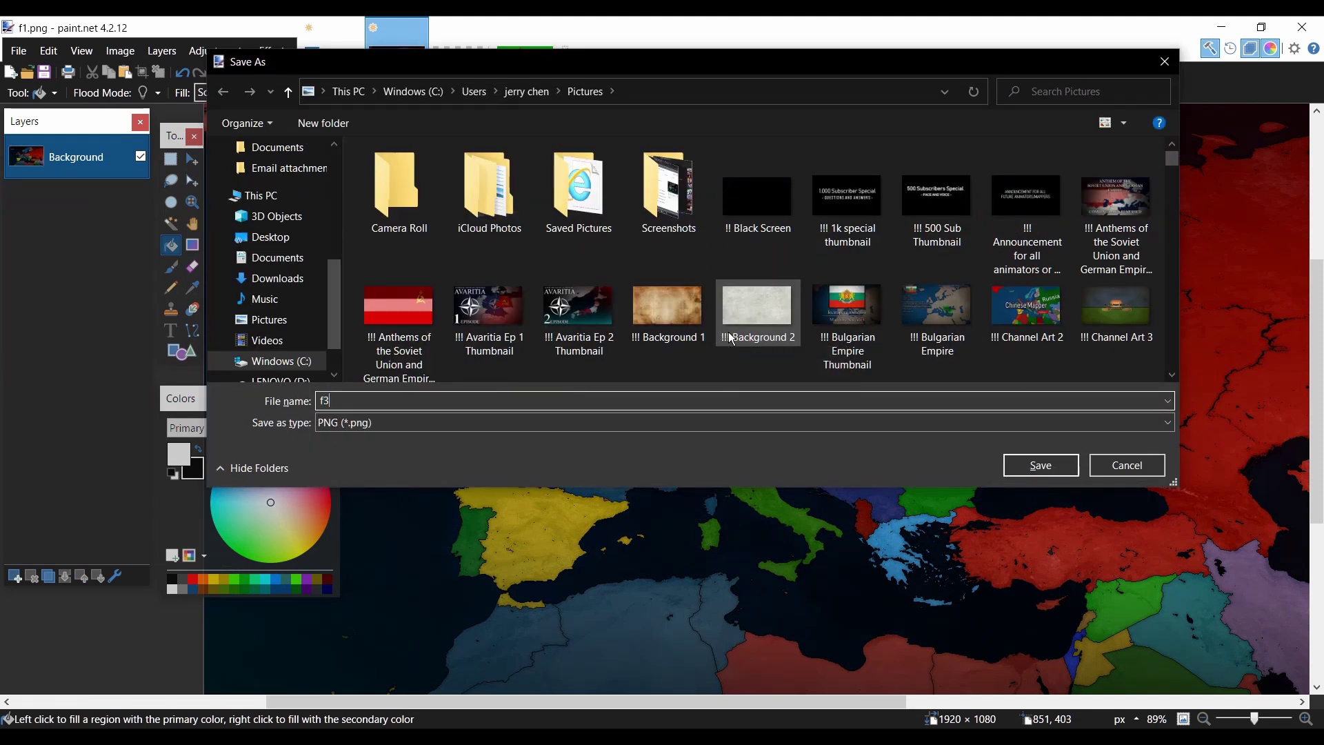
type("3")
key("Return")
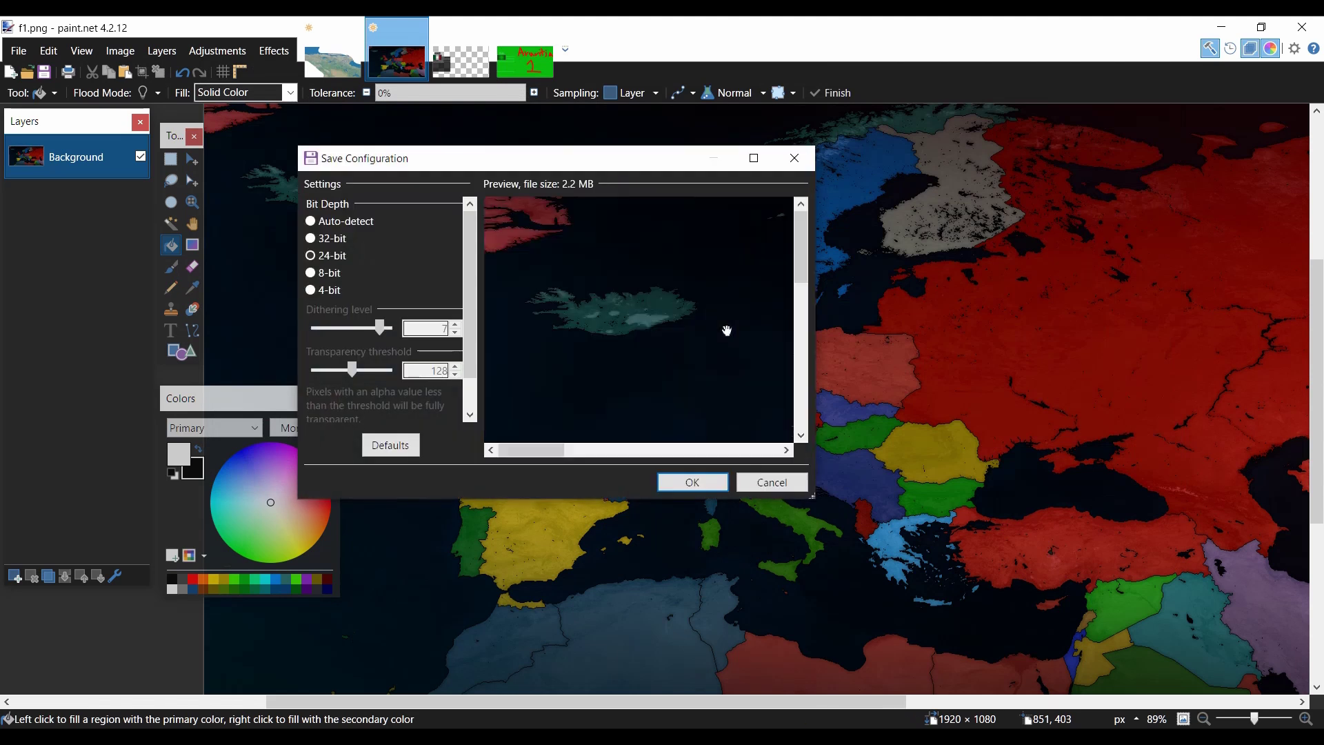
Step: Accept the f3 PNG settings, then undo the caption, flag and text on f2.png
key("Return")
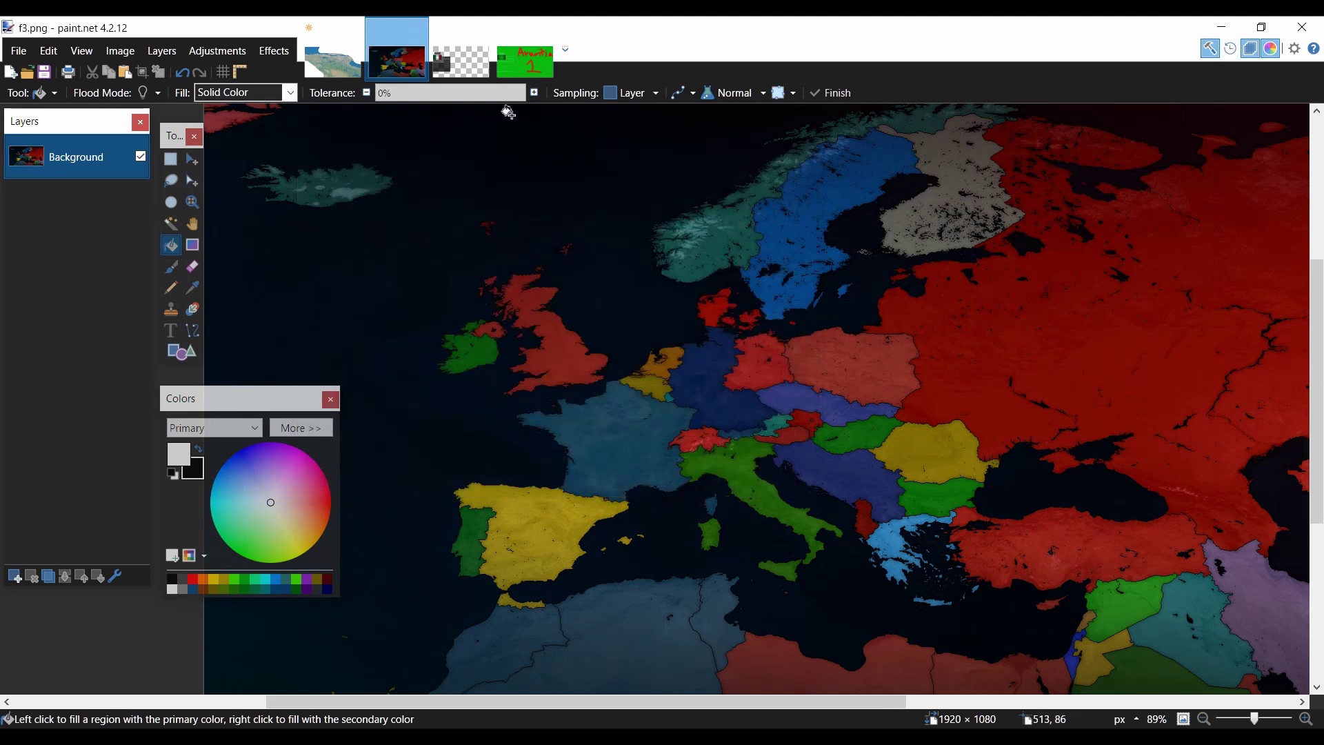
left_click(477, 75)
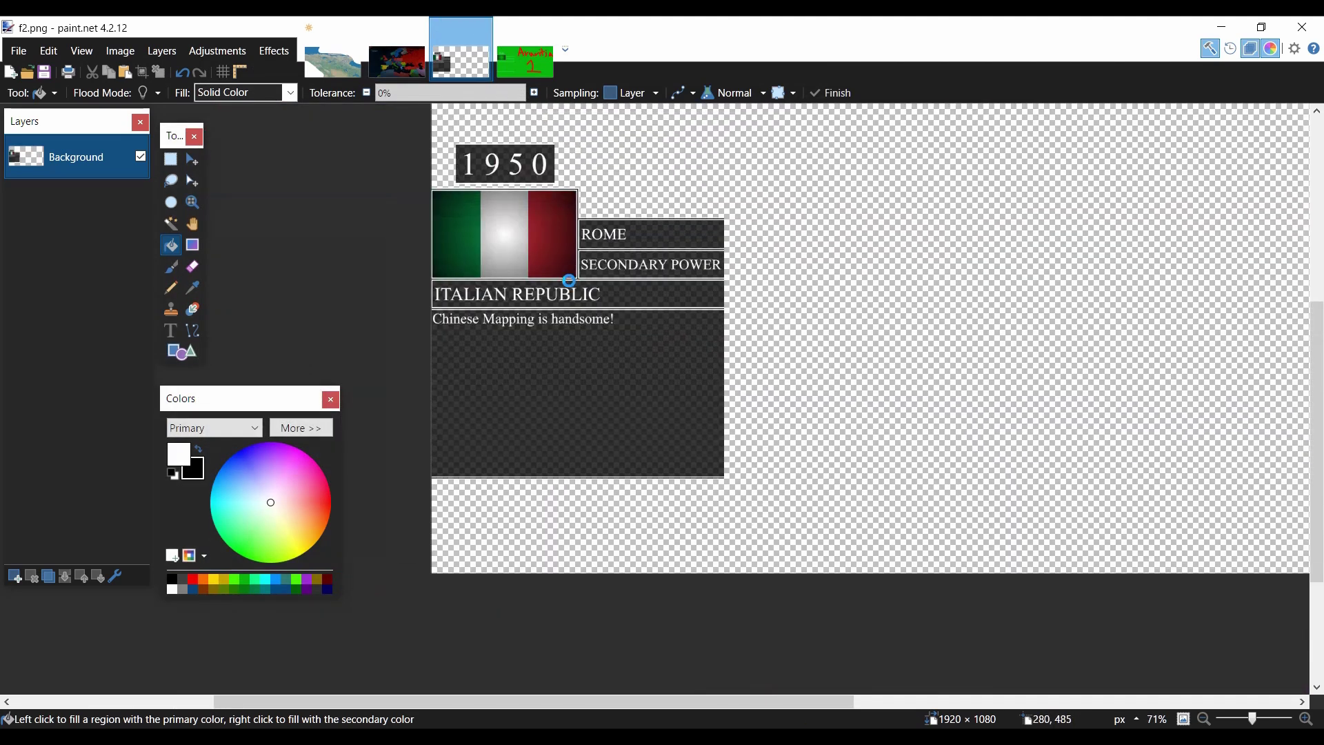
key("ctrl+z")
key("ctrl+z")
key("ctrl+z")
key("ctrl+z")
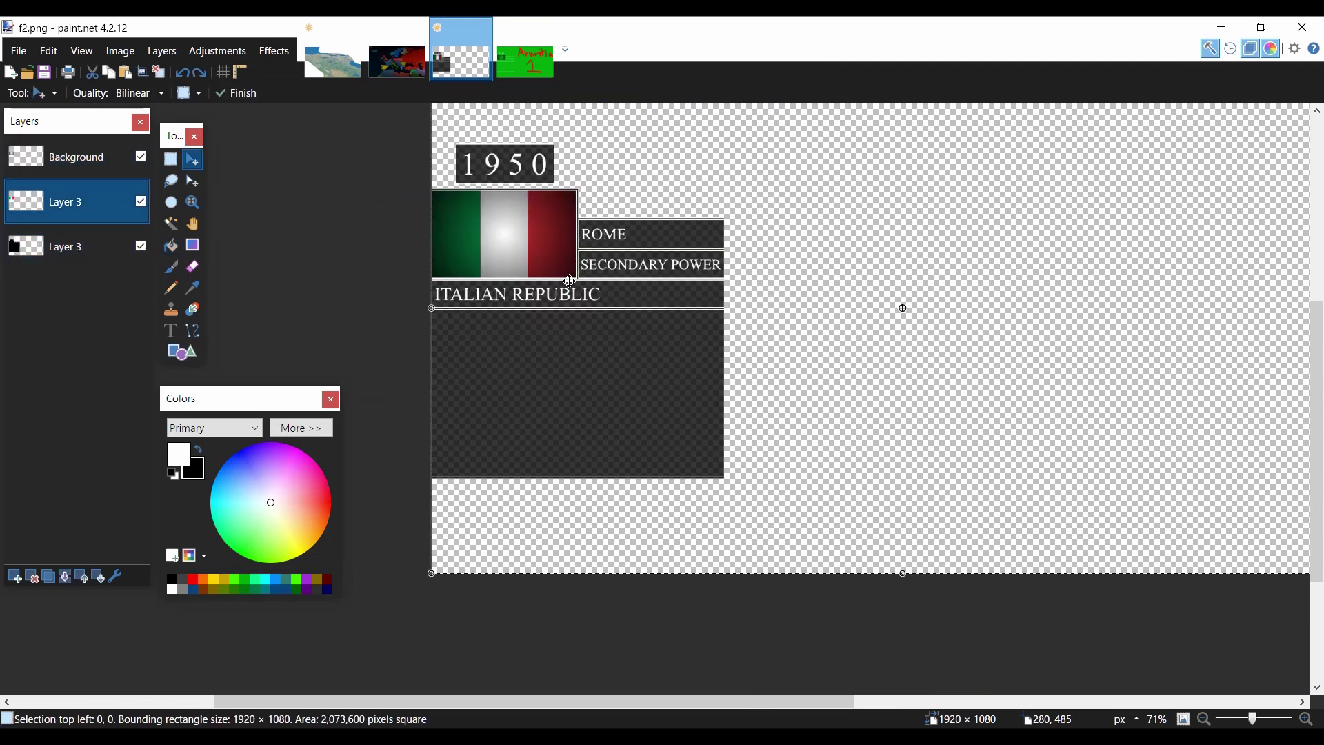
key("ctrl+z")
key("ctrl+z")
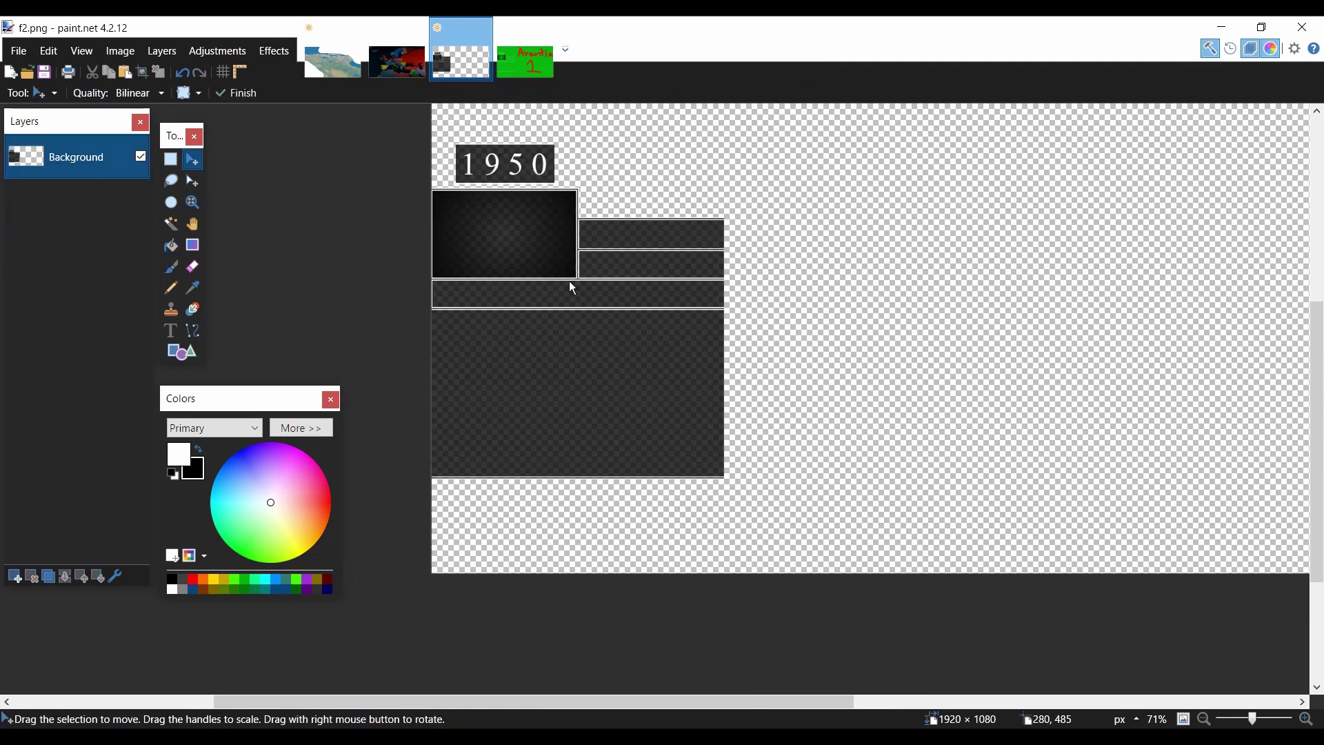
Step: Save the cleaned card as f4.png
key("ctrl+shift+s")
key("Return")
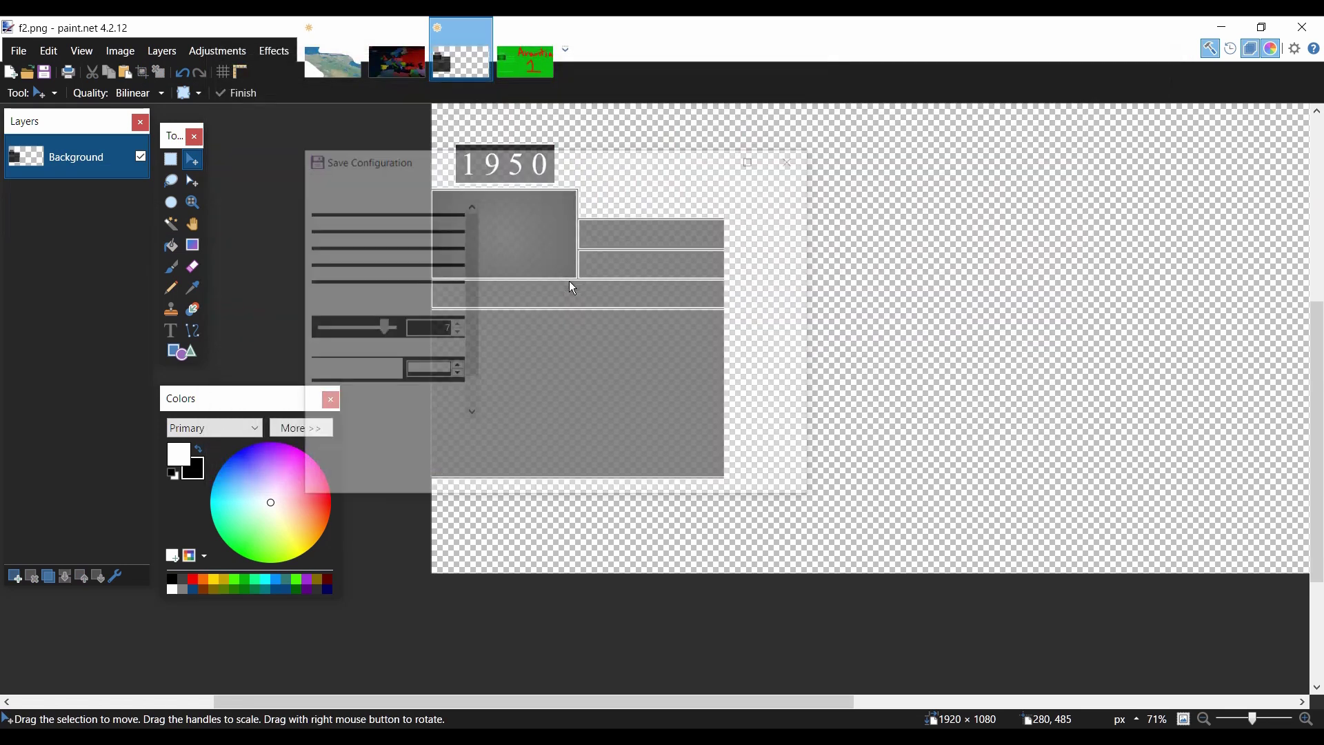
key("Return")
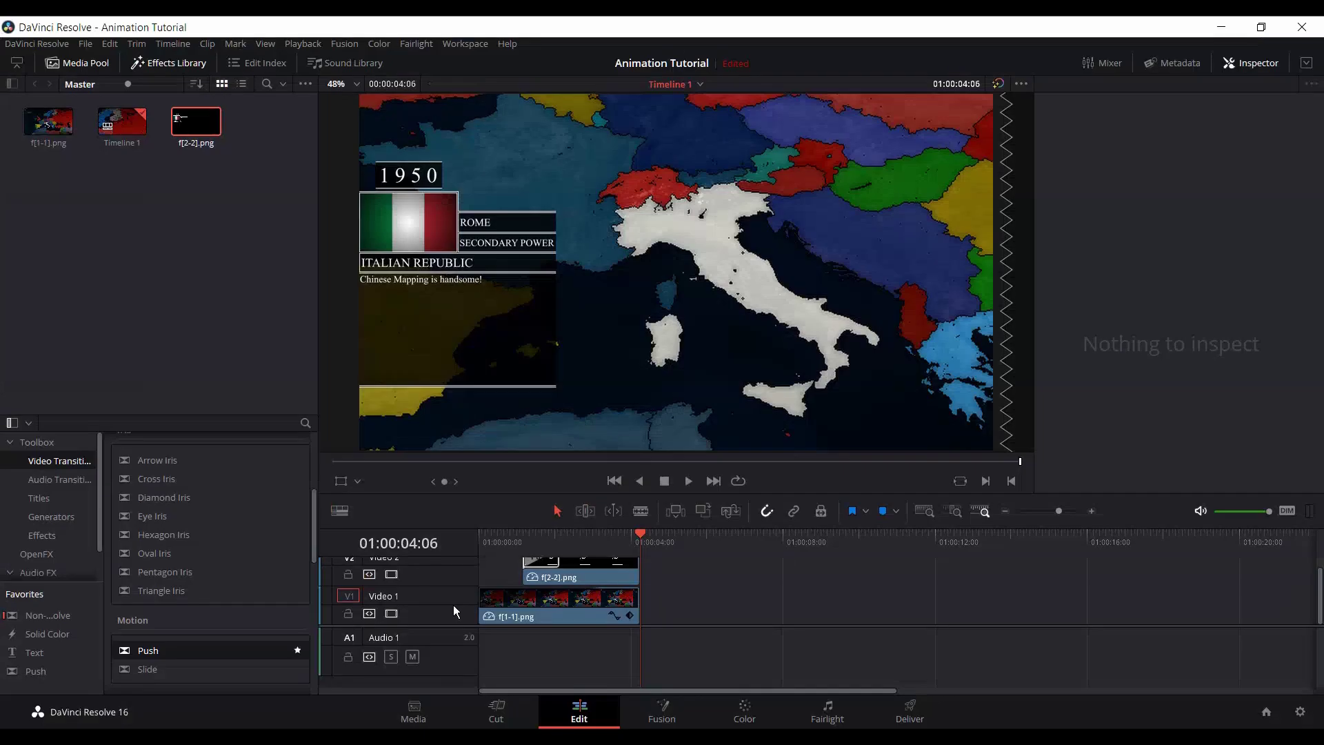
Step: Import f3.png and f4.png, placing f[3-3] on Video 1 and f[4-4] on Video 2 after existing clips
left_click(212, 338)
key("ctrl+i")
type("f[3")
key("Return")
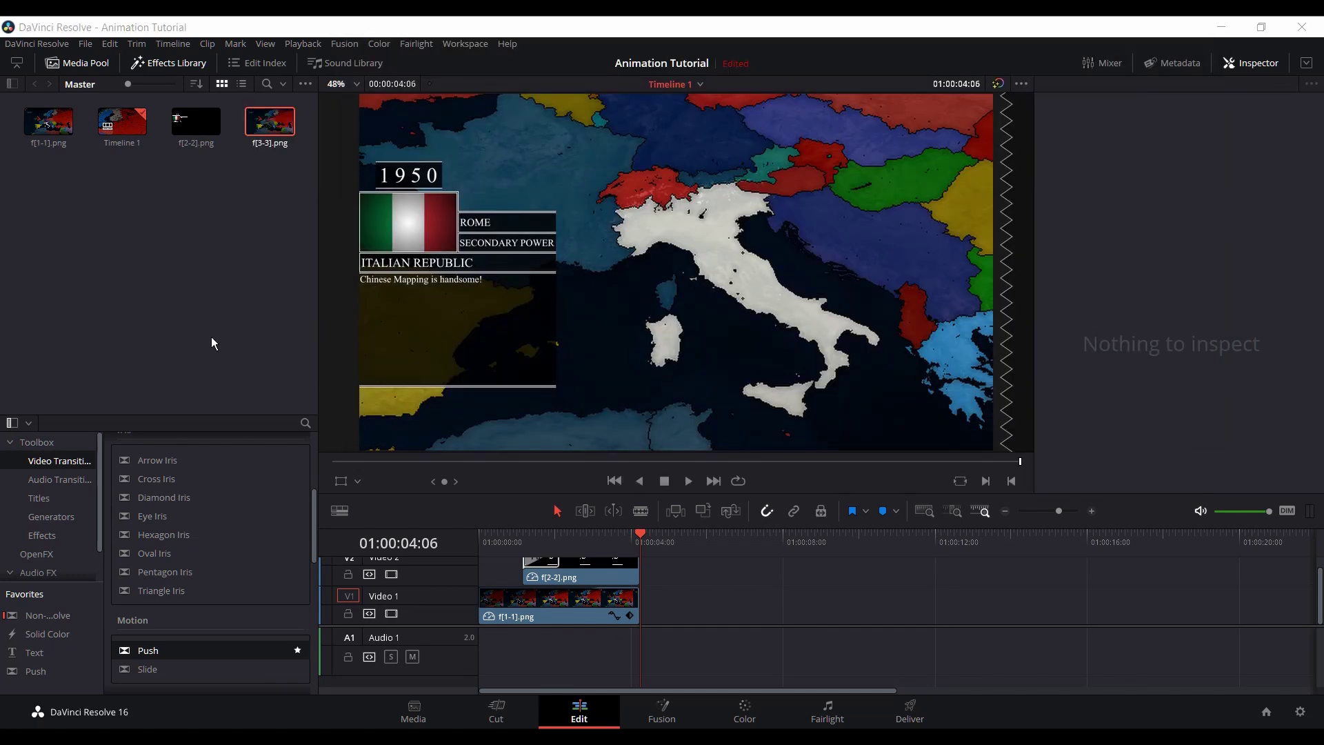
key("ctrl+i")
type("f4")
key("Return")
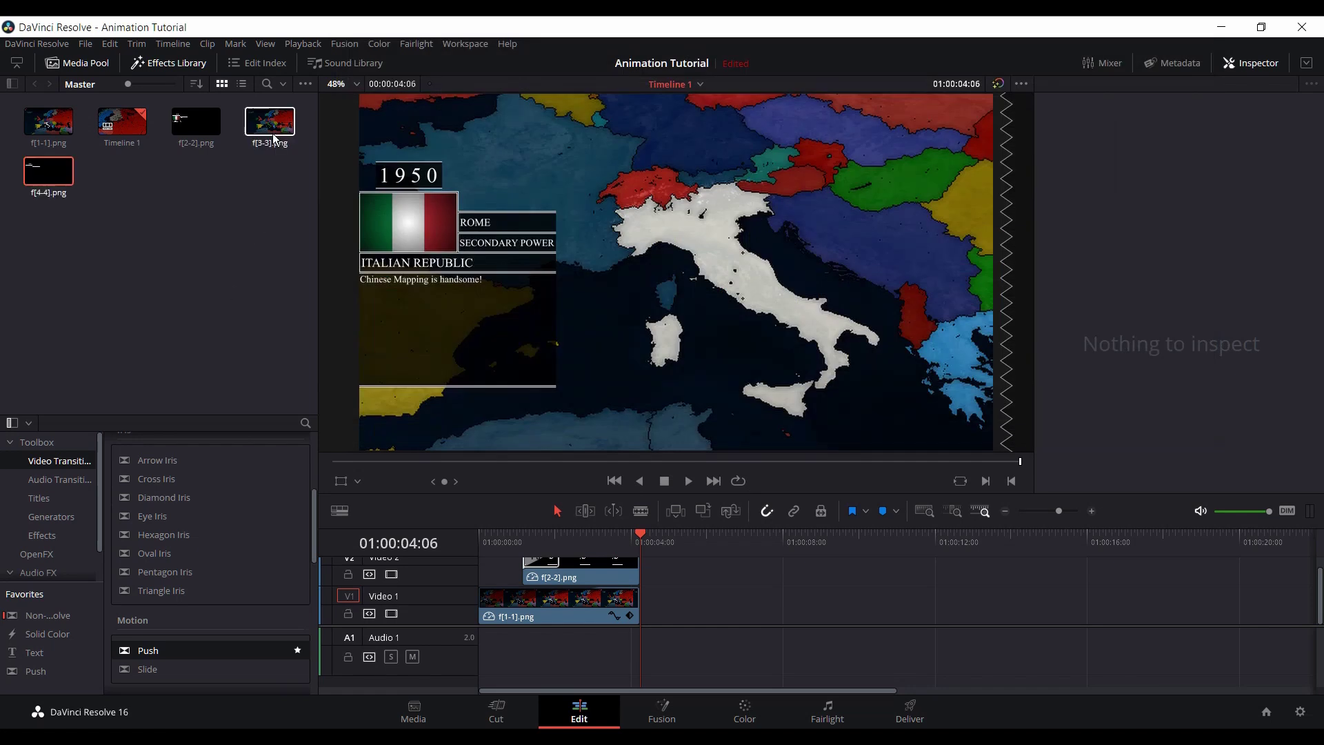
left_click_drag(274, 140, 642, 598)
left_click_drag(41, 186, 648, 572)
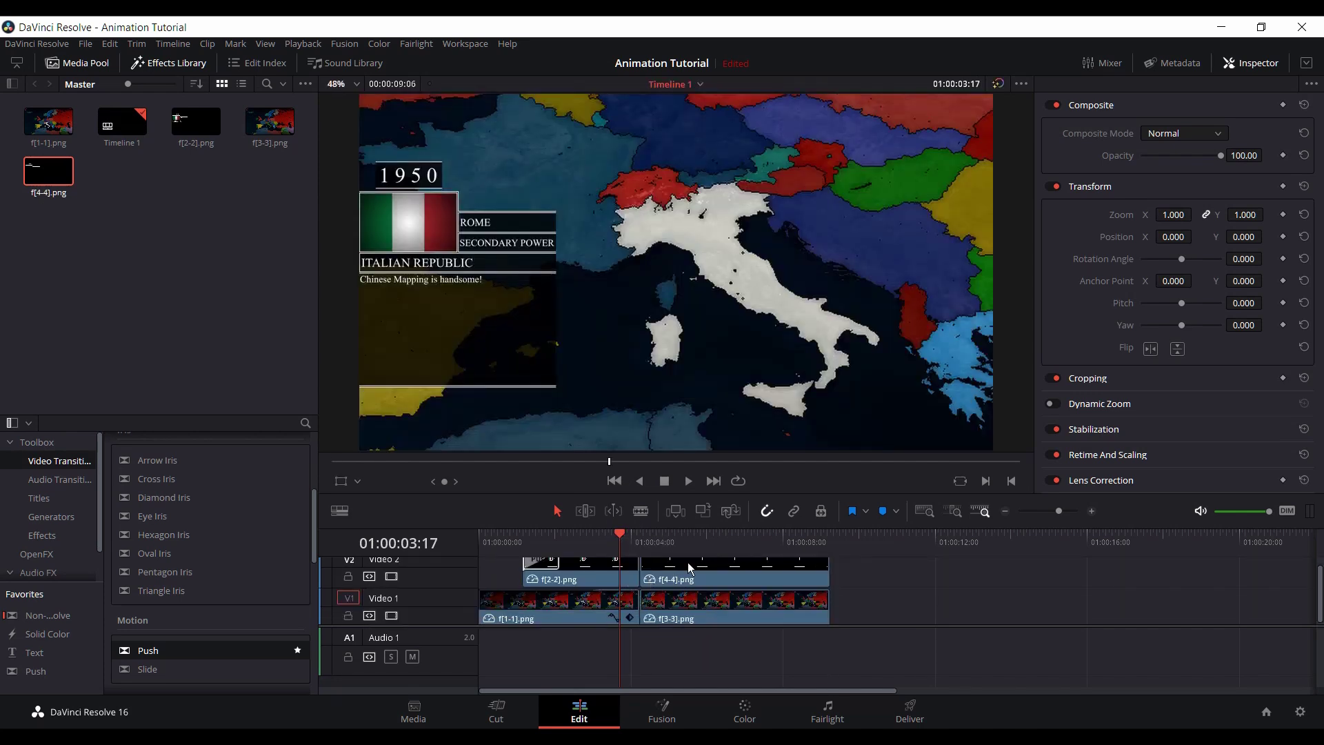
Step: Give the f[3-3] map clip the same 3.010 zoom as the first map clip
left_click(640, 544)
left_click(608, 606)
left_click(1172, 215)
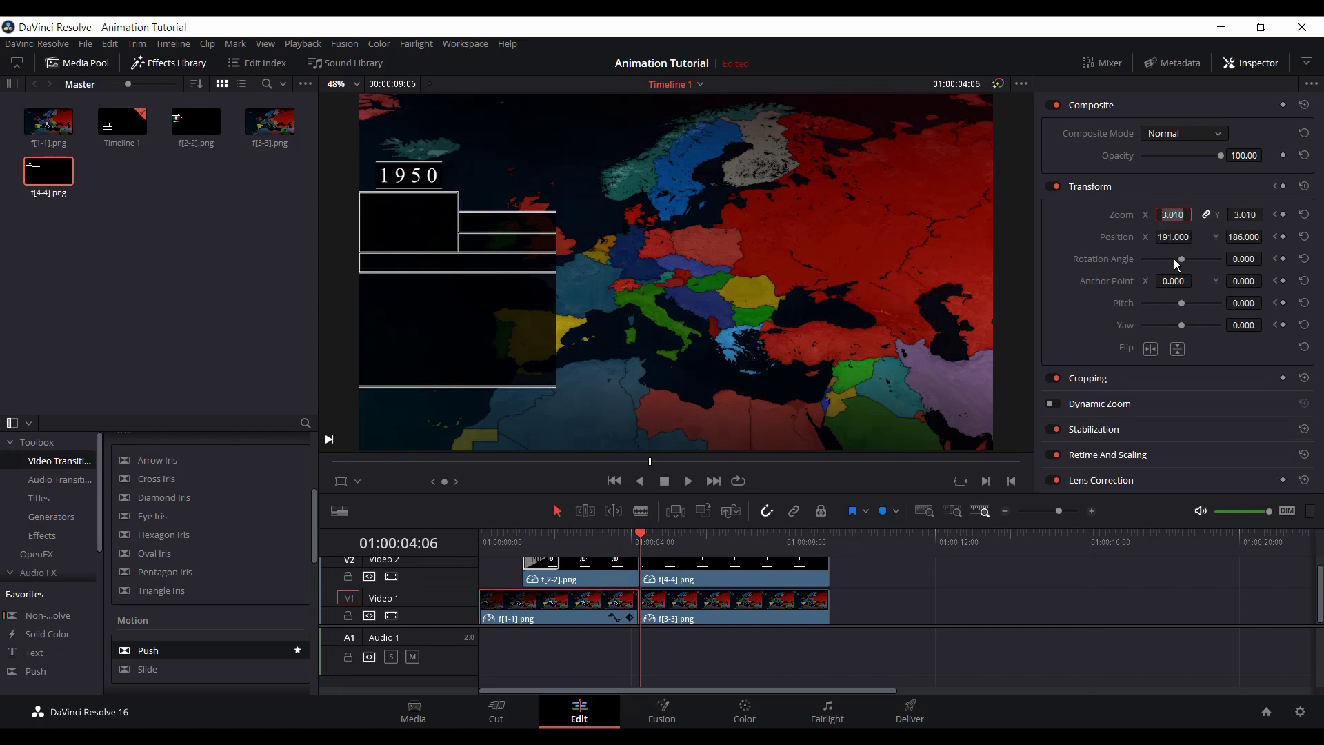
left_click(859, 587)
left_click(778, 602)
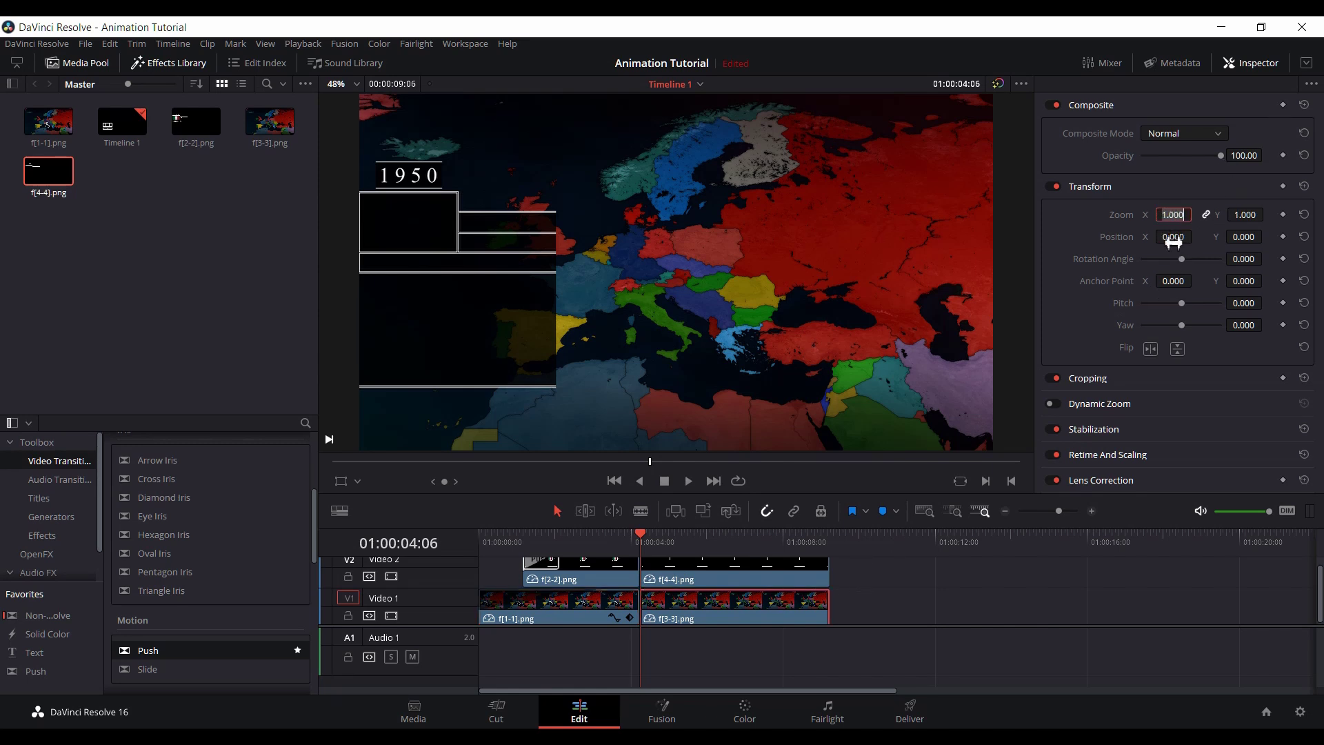
type("3.010")
key("Return")
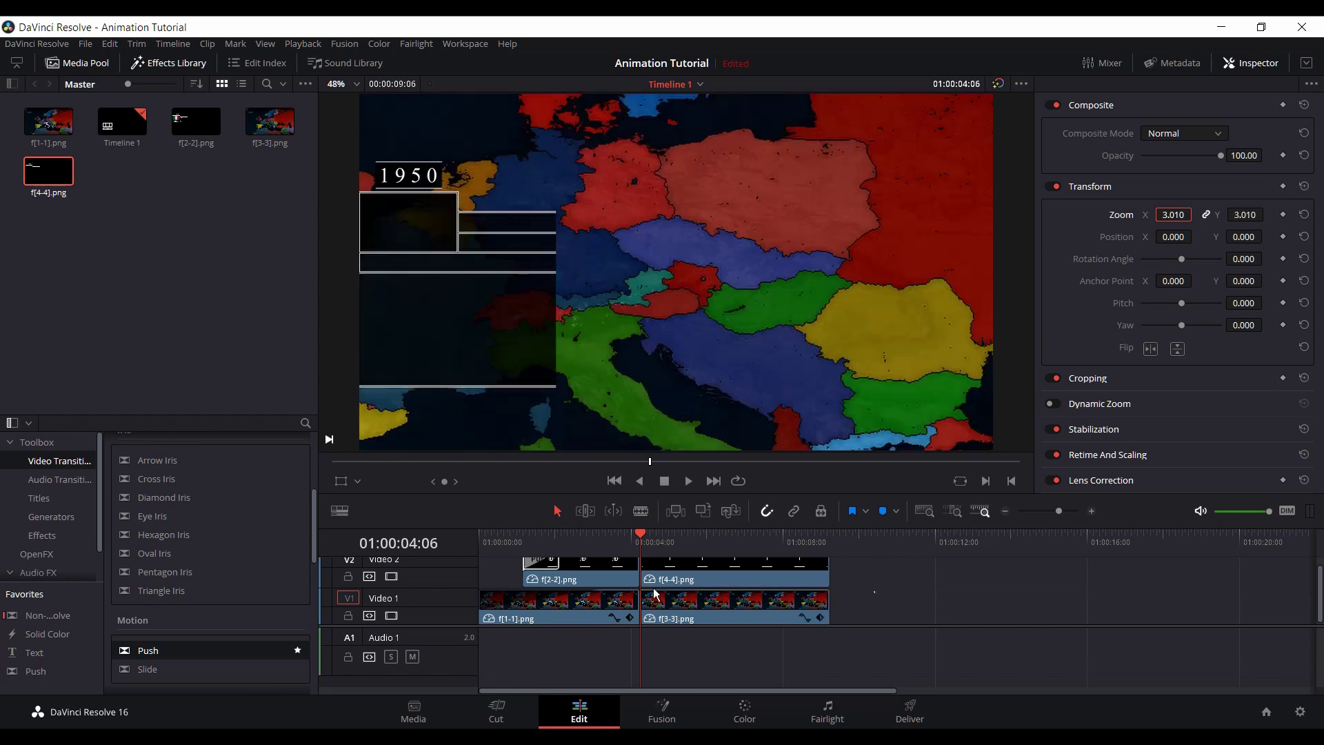
Step: Set the f[3-3] clip's X position to 191, copied from the first map clip
left_click(597, 601)
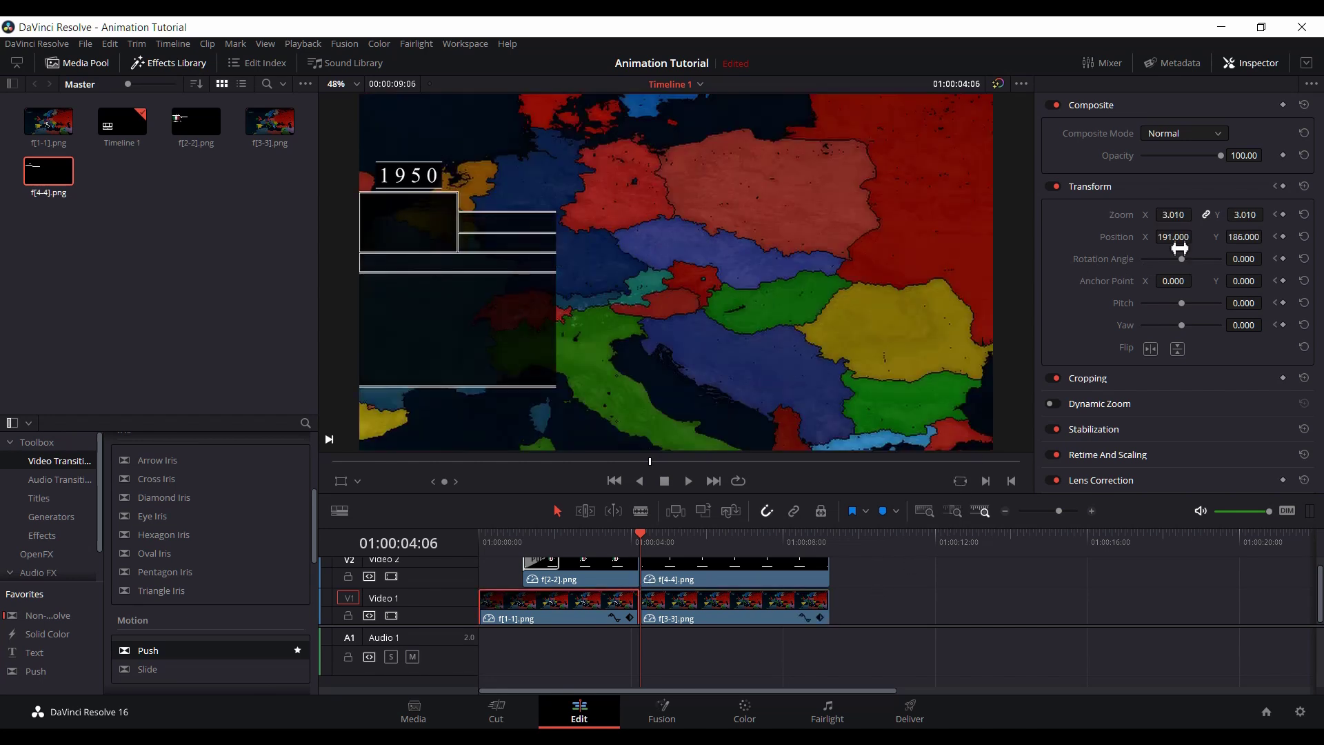
left_click_drag(1179, 247, 1178, 255)
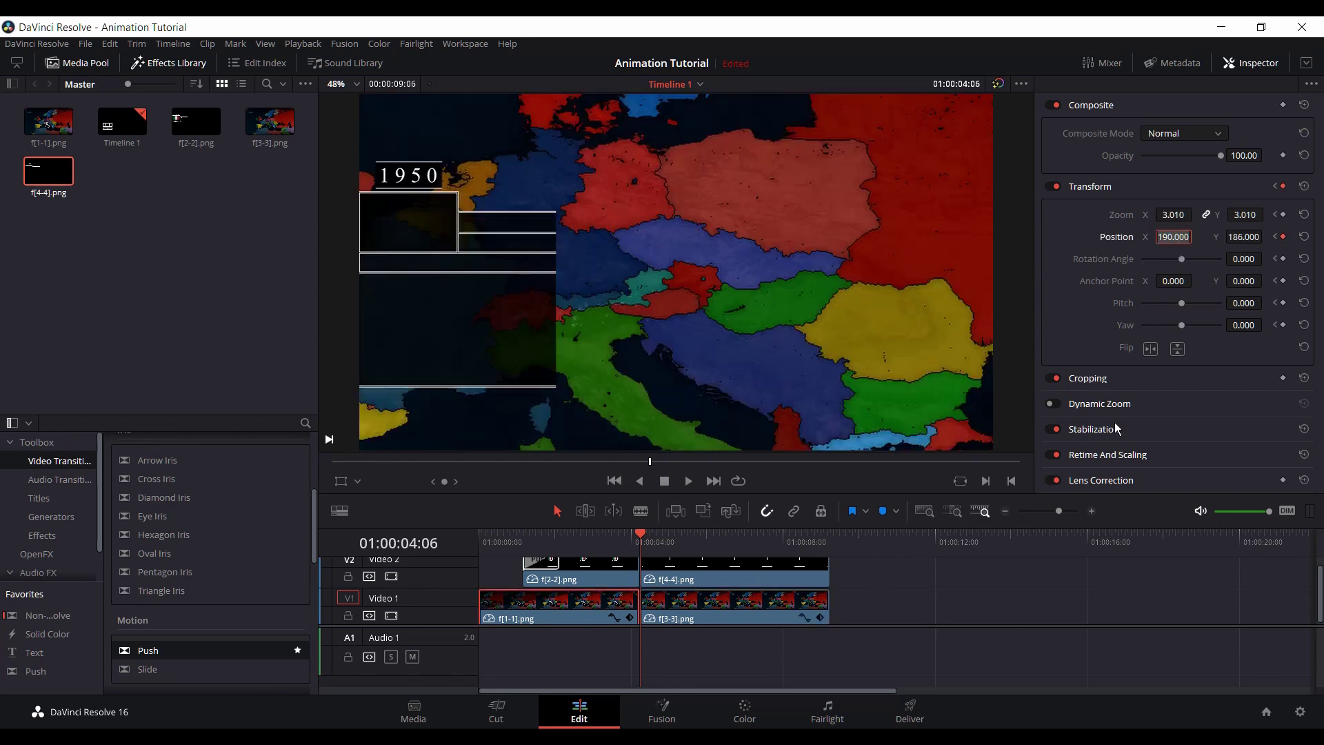
left_click(991, 533)
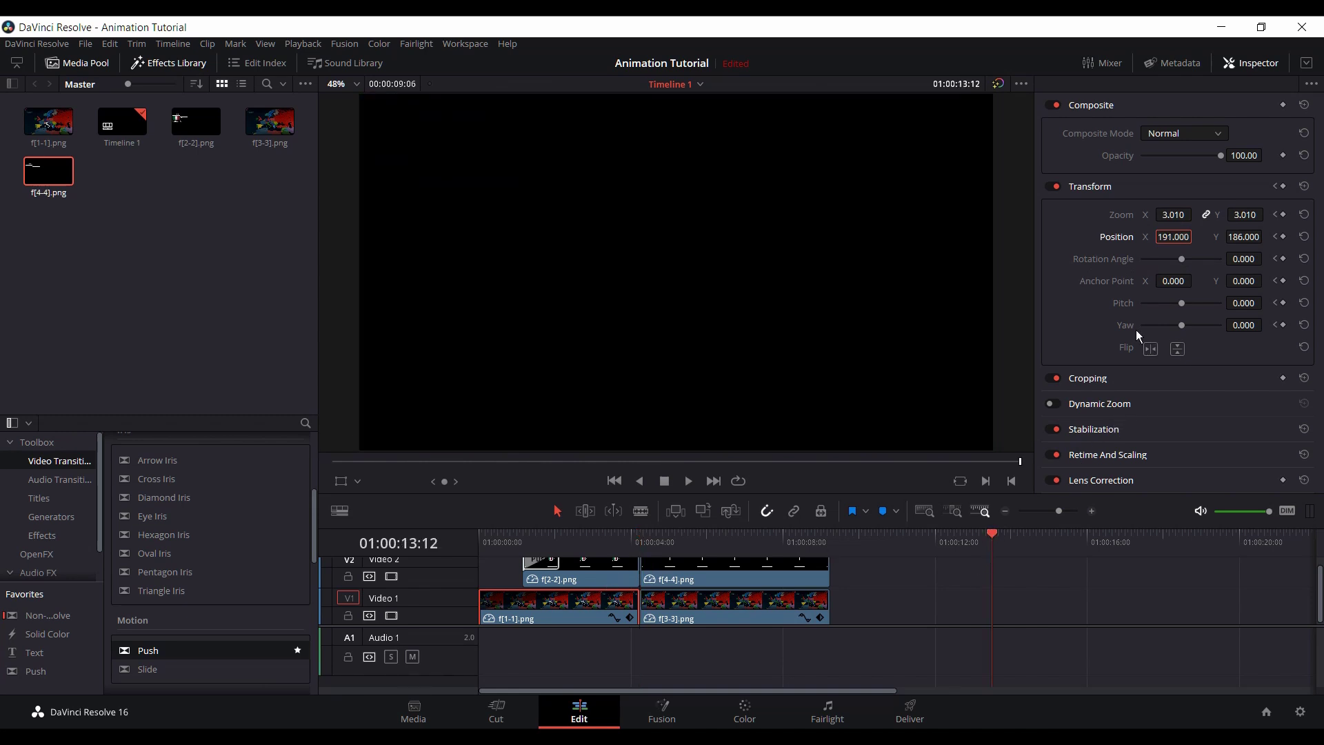
left_click(1173, 236)
key("ctrl+c")
left_click(754, 608)
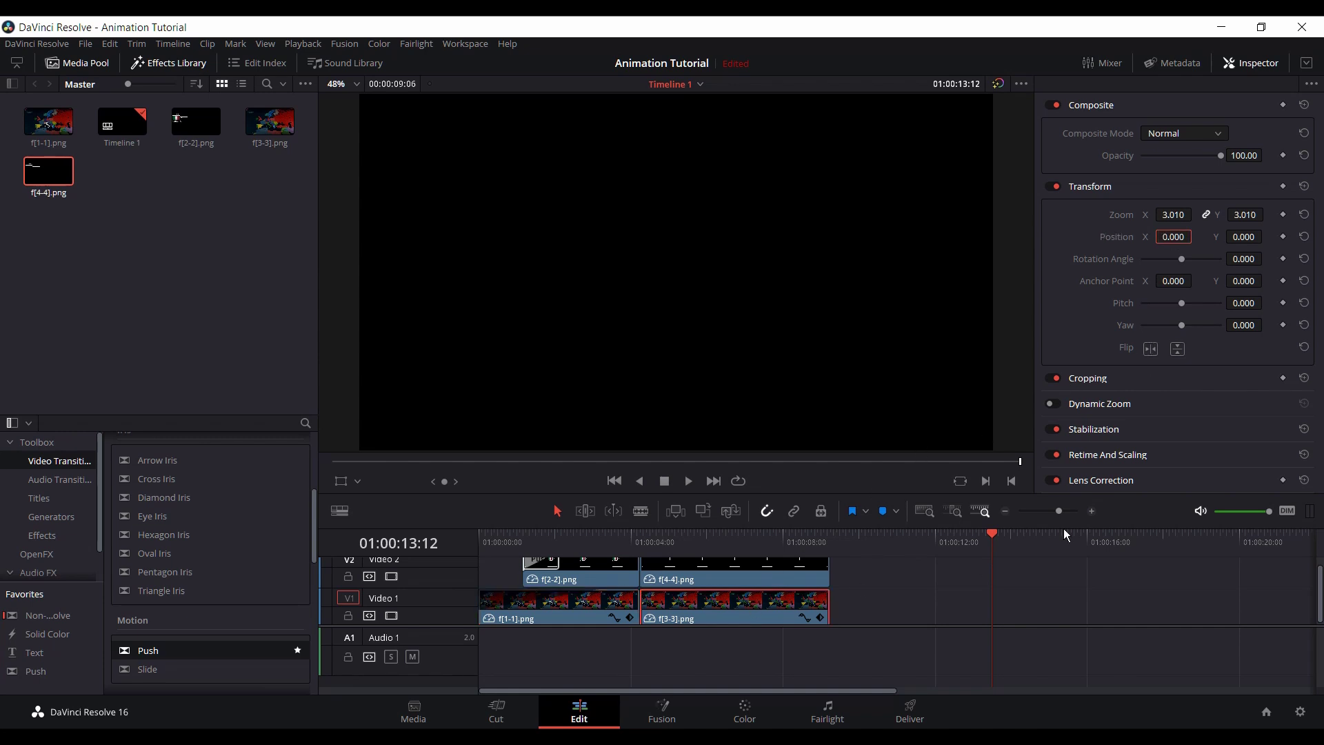
left_click(1173, 238)
key("ctrl+v")
Step: Check the Y position on f[1-1] and f[3-3], leaving f[3-3] at 0
left_click(910, 576)
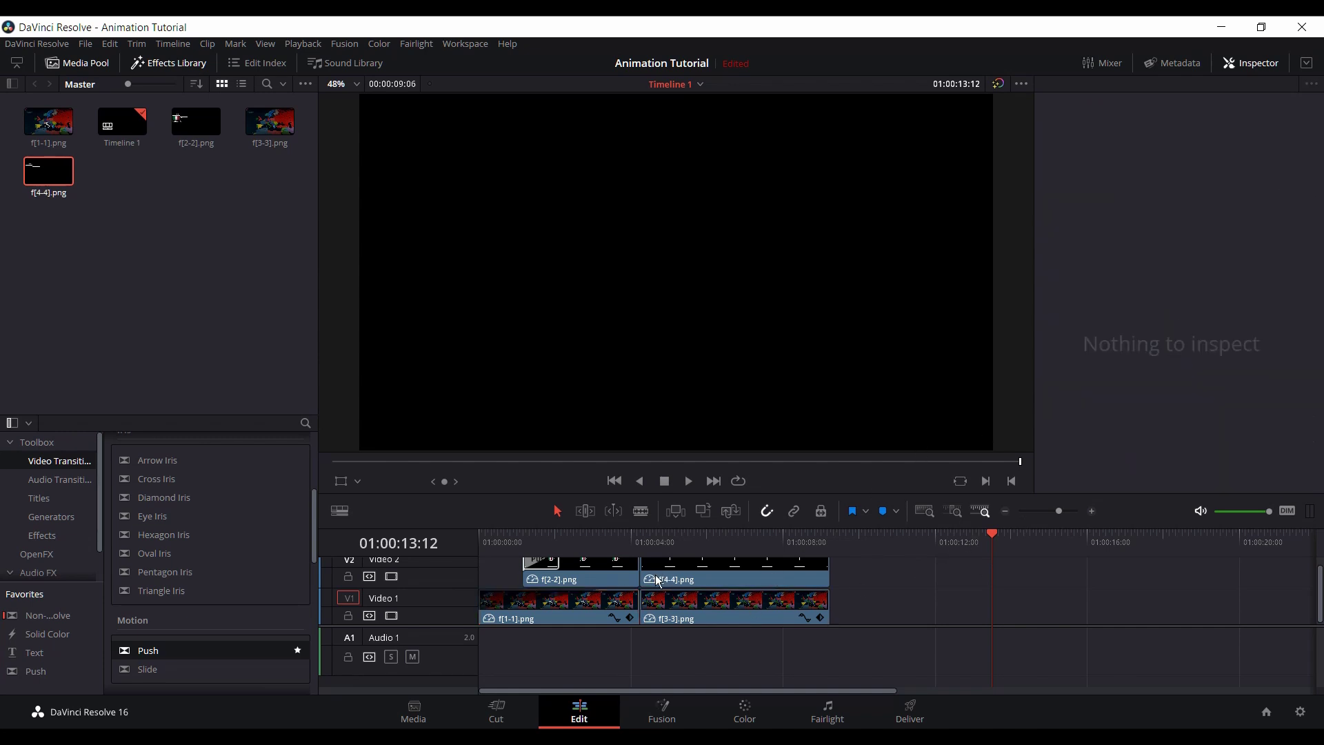
left_click(579, 603)
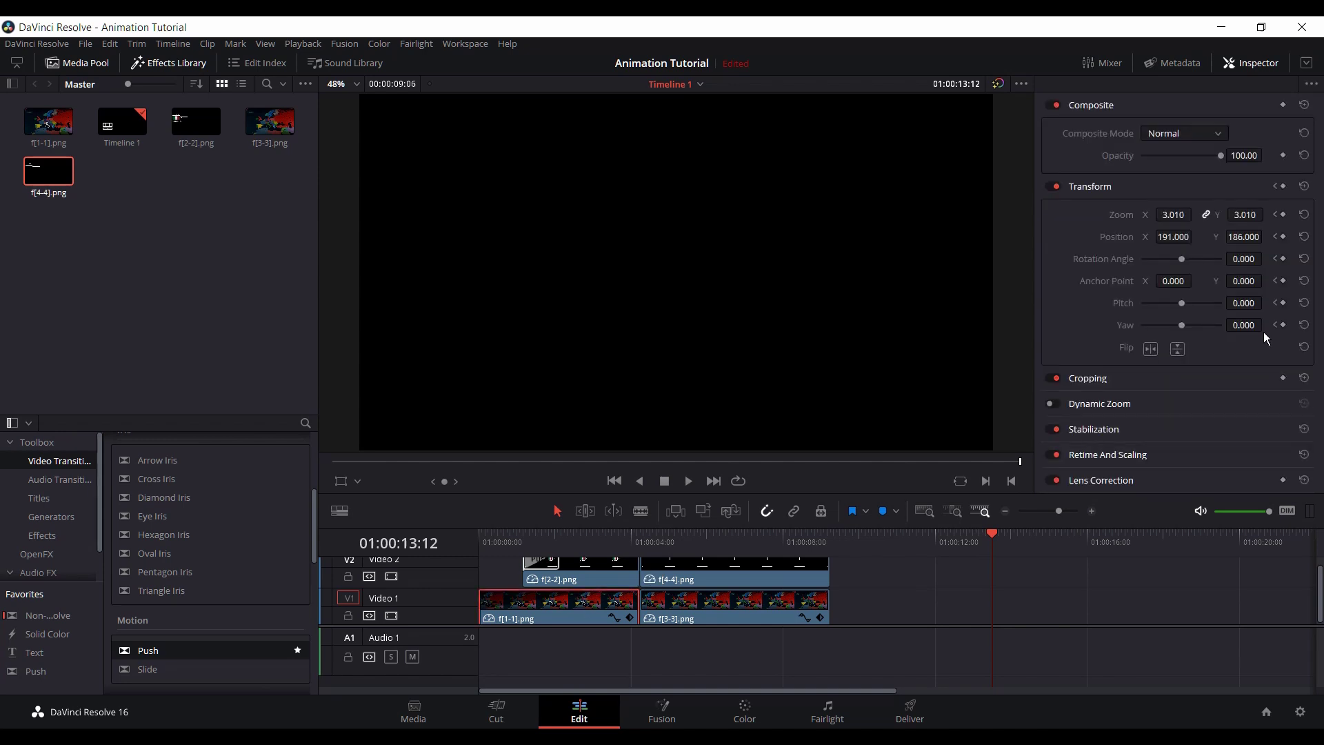
left_click(1243, 238)
left_click(894, 615)
left_click(795, 609)
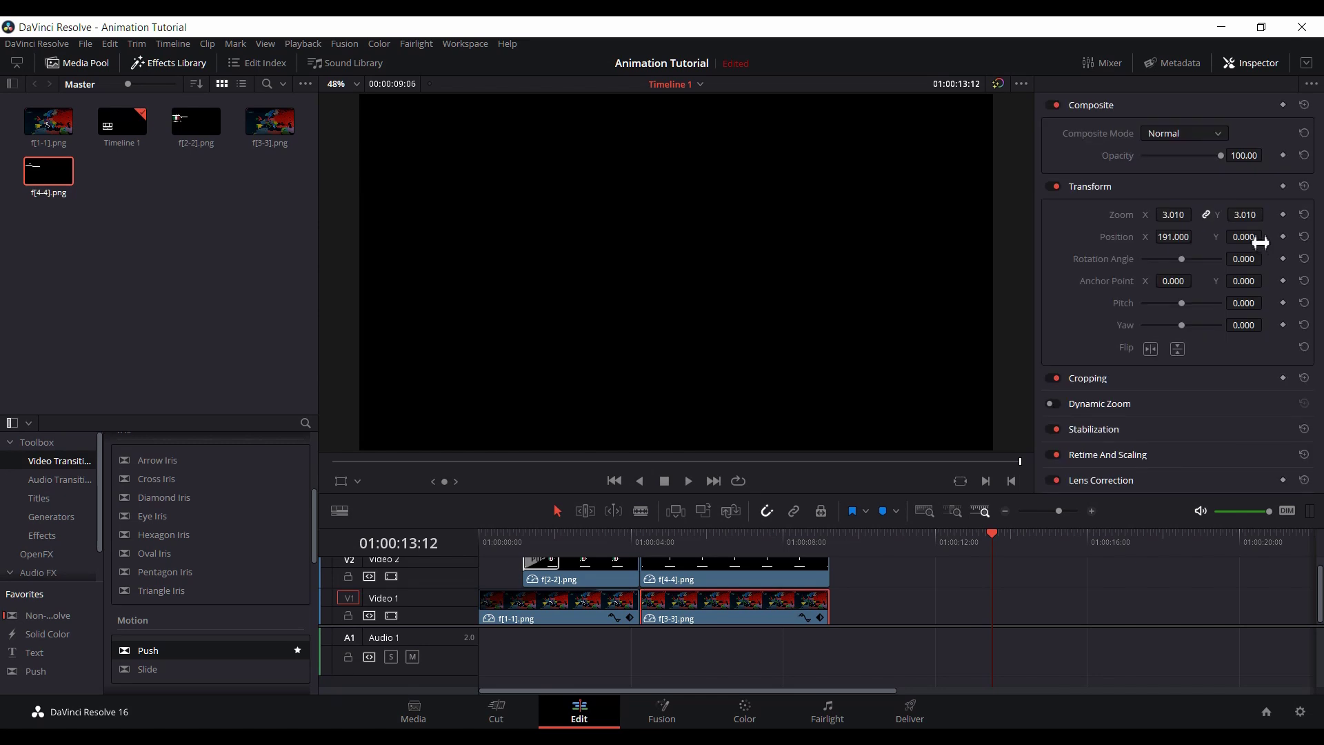
left_click(859, 599)
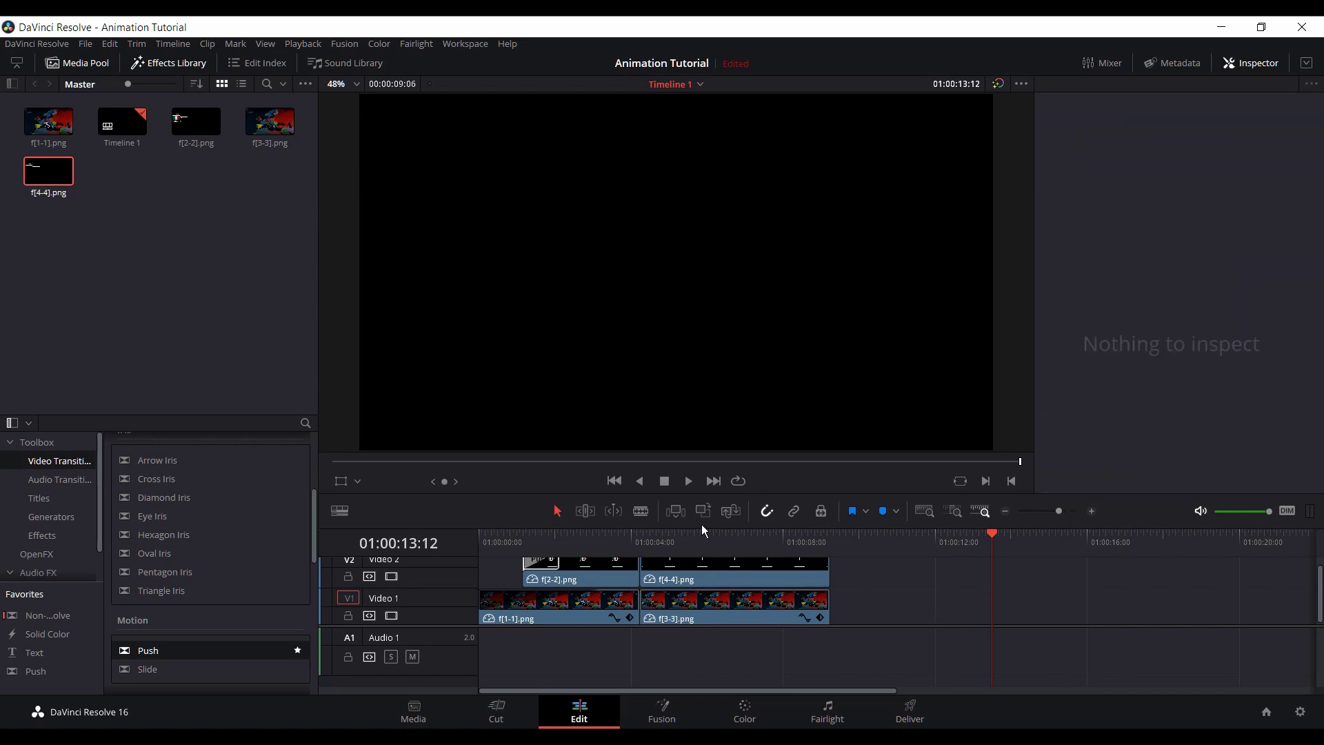
Step: Preview the map animation from about 01:00:02:20
left_click_drag(608, 539, 590, 540)
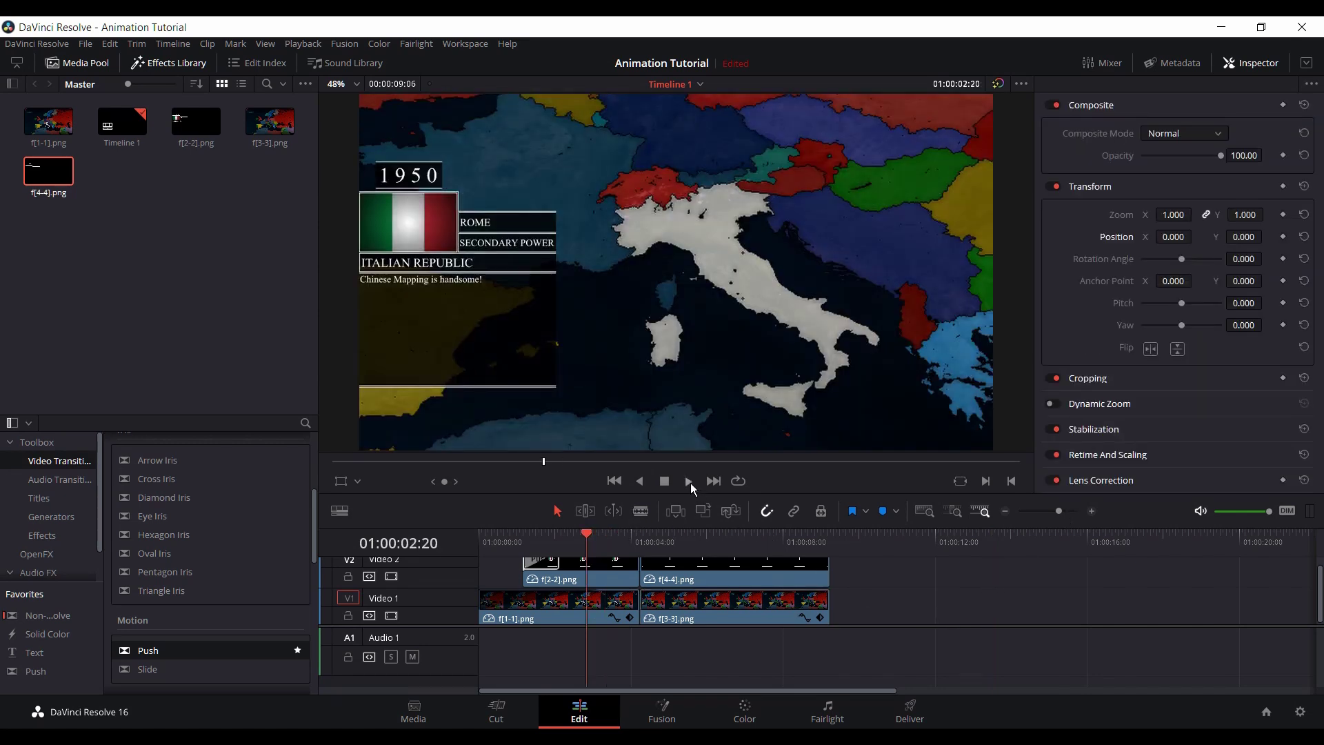
left_click(689, 481)
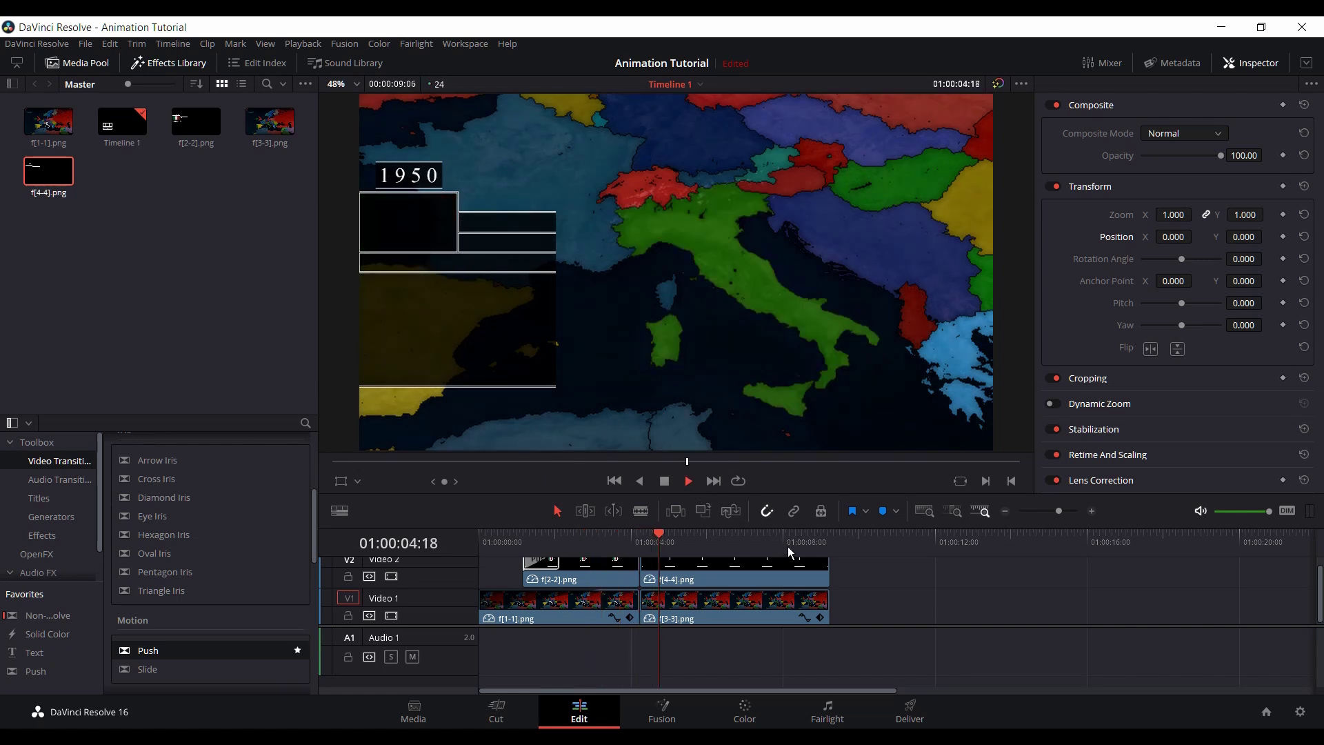
key("space")
left_click_drag(688, 541, 667, 545)
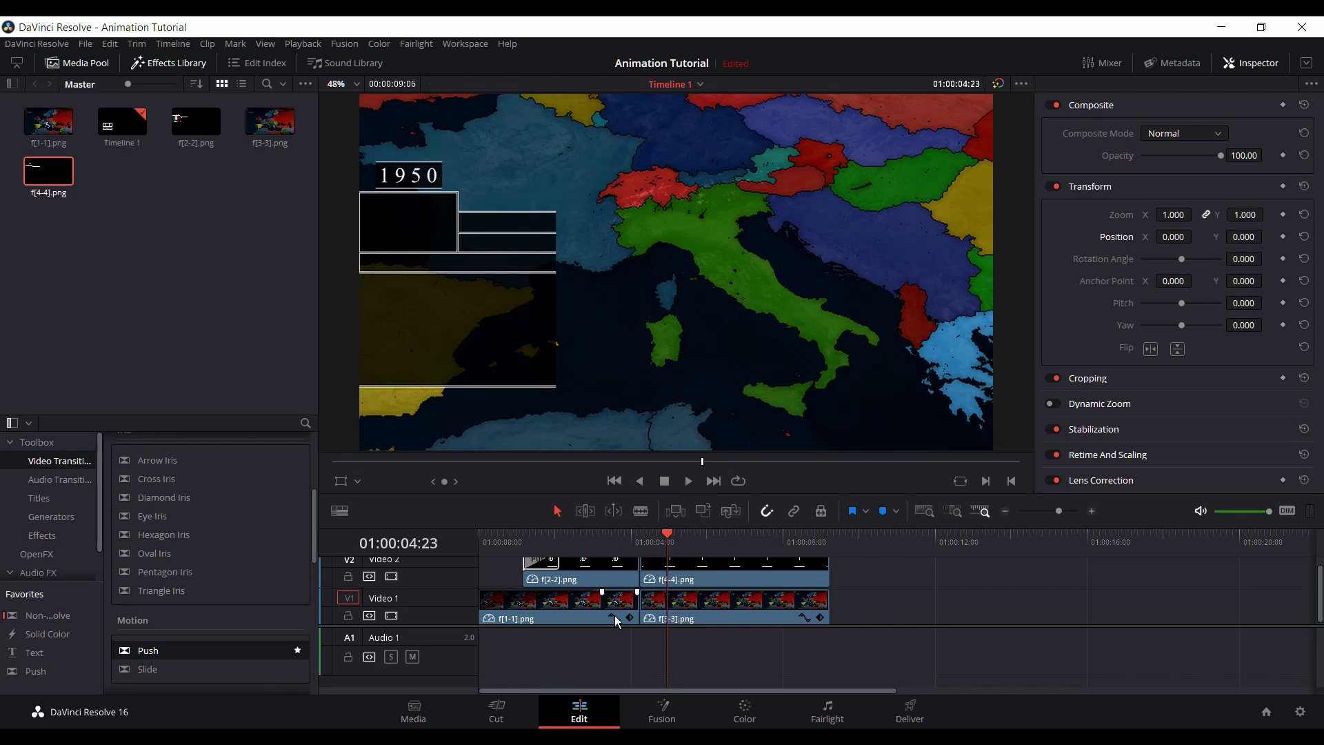
Step: Make the f[1-1] zoom keyframe curve eased and replay from the timeline start
left_click(614, 615)
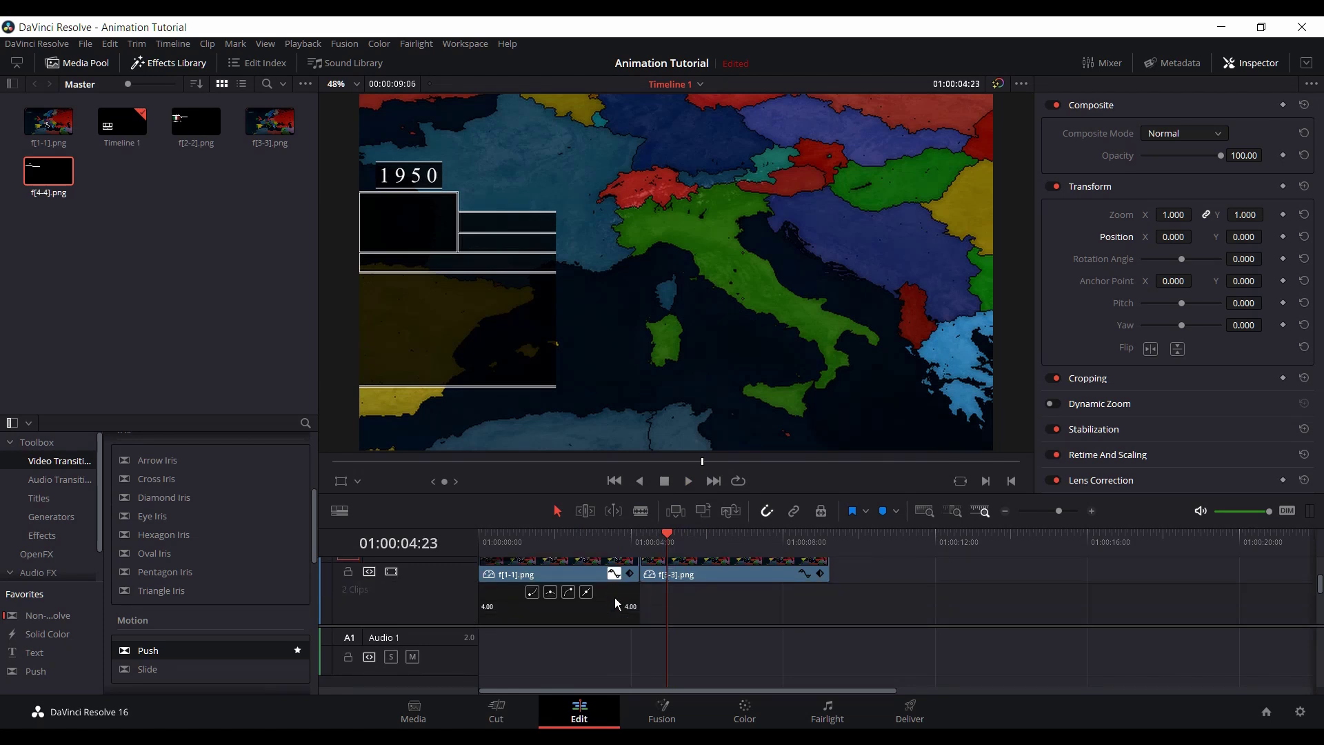
scroll(618, 594, "up", 2)
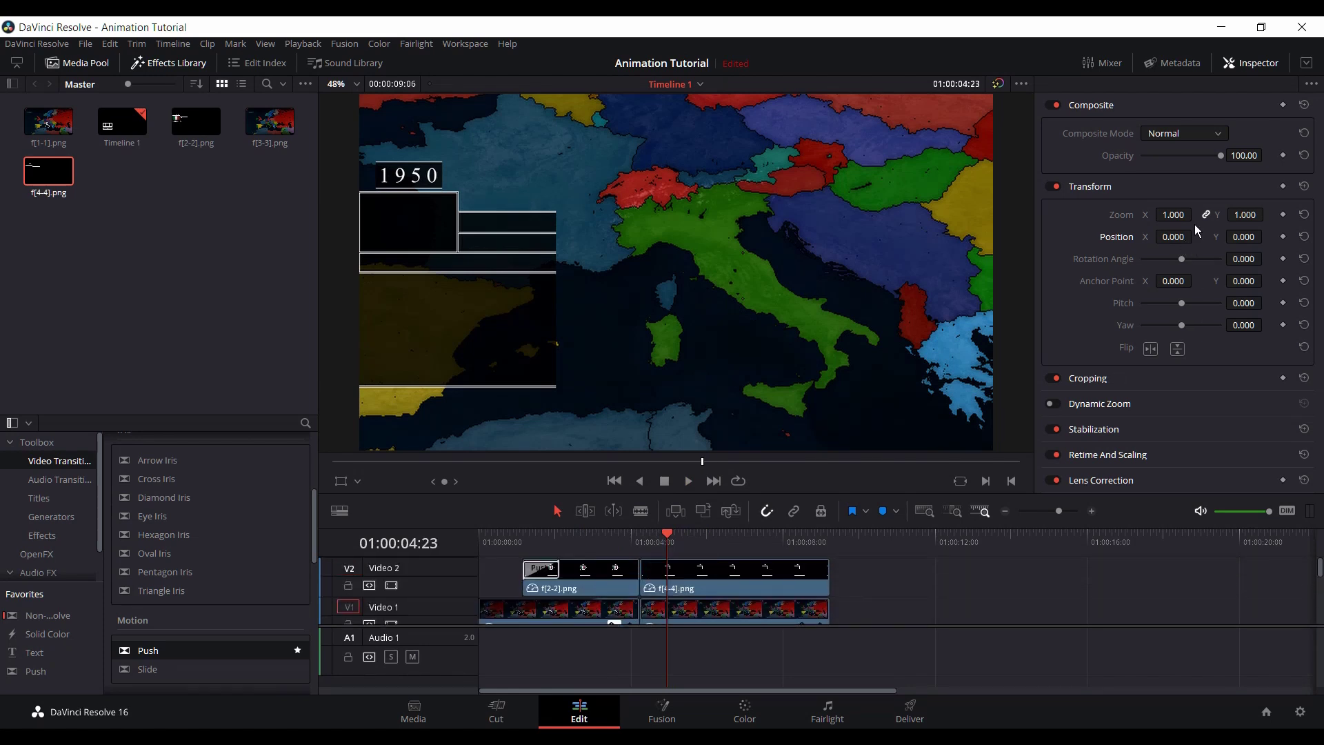
scroll(606, 611, "down", 2)
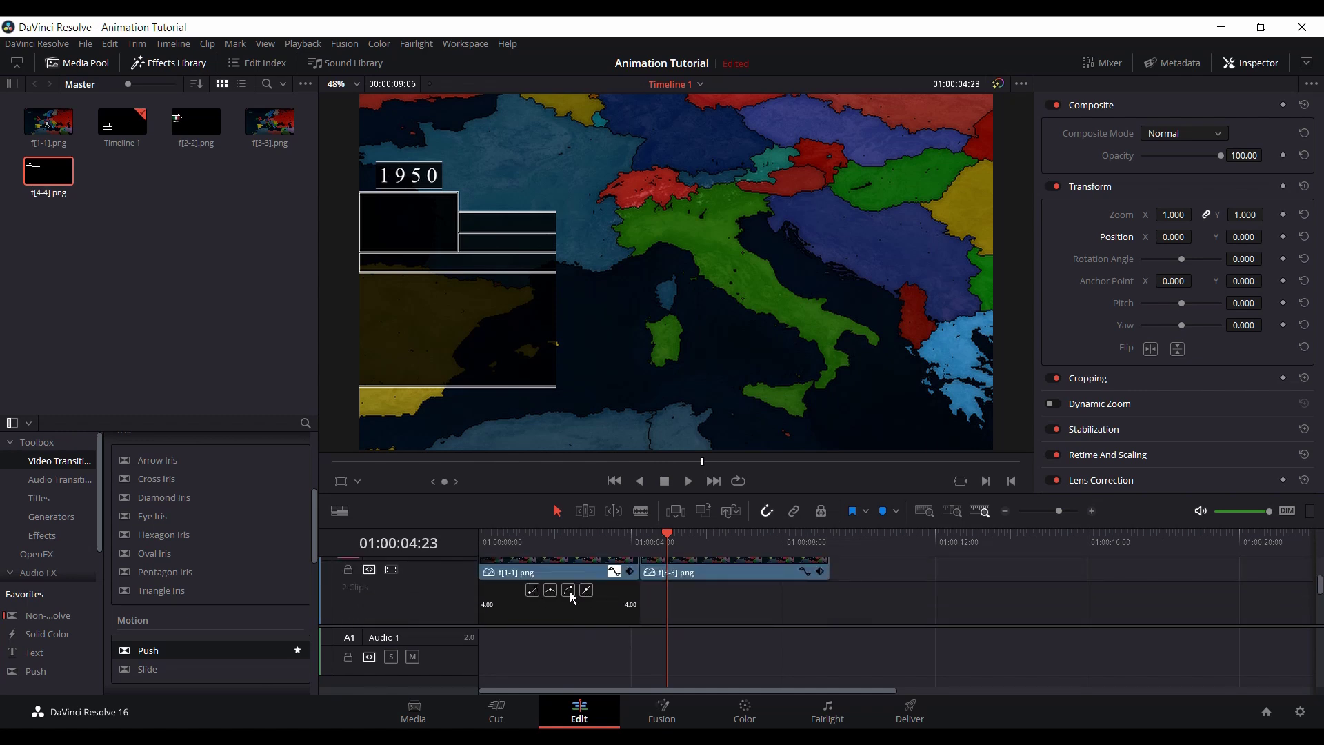
scroll(572, 597, "down", 1)
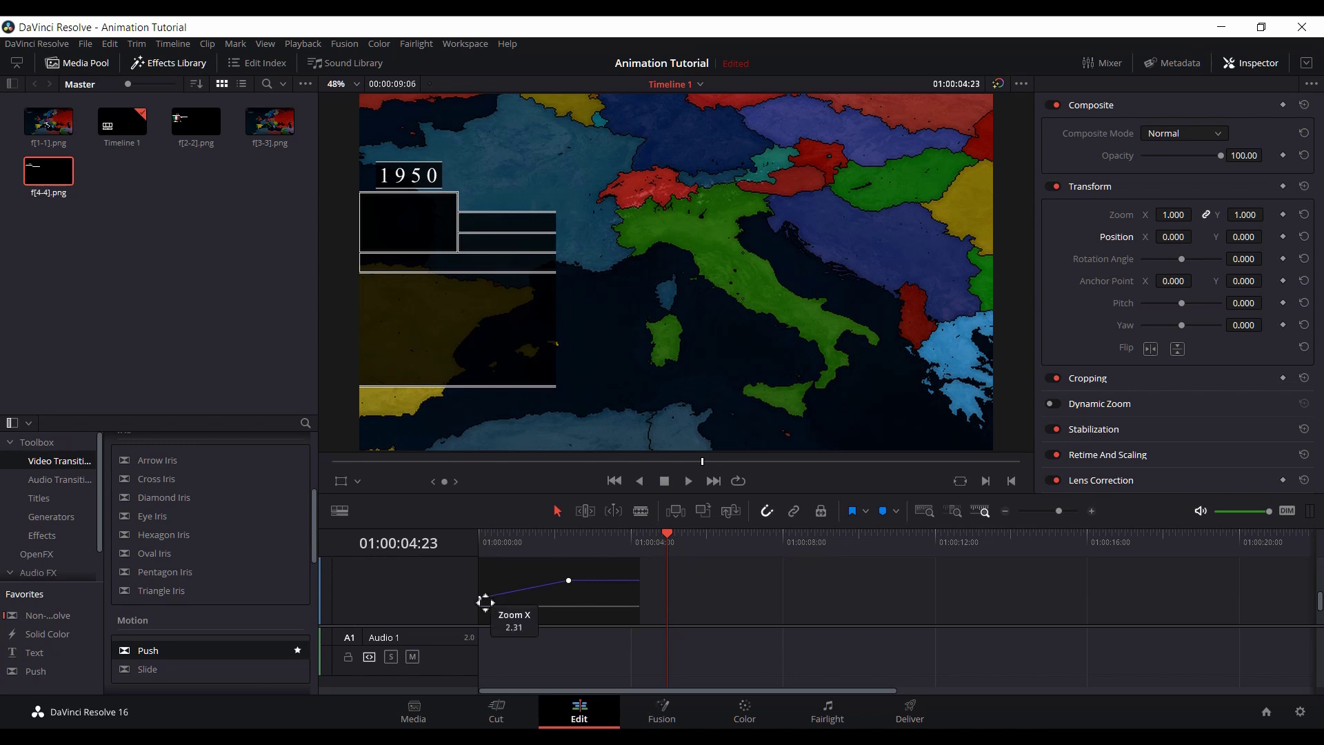
left_click(486, 601)
scroll(503, 601, "up", 1)
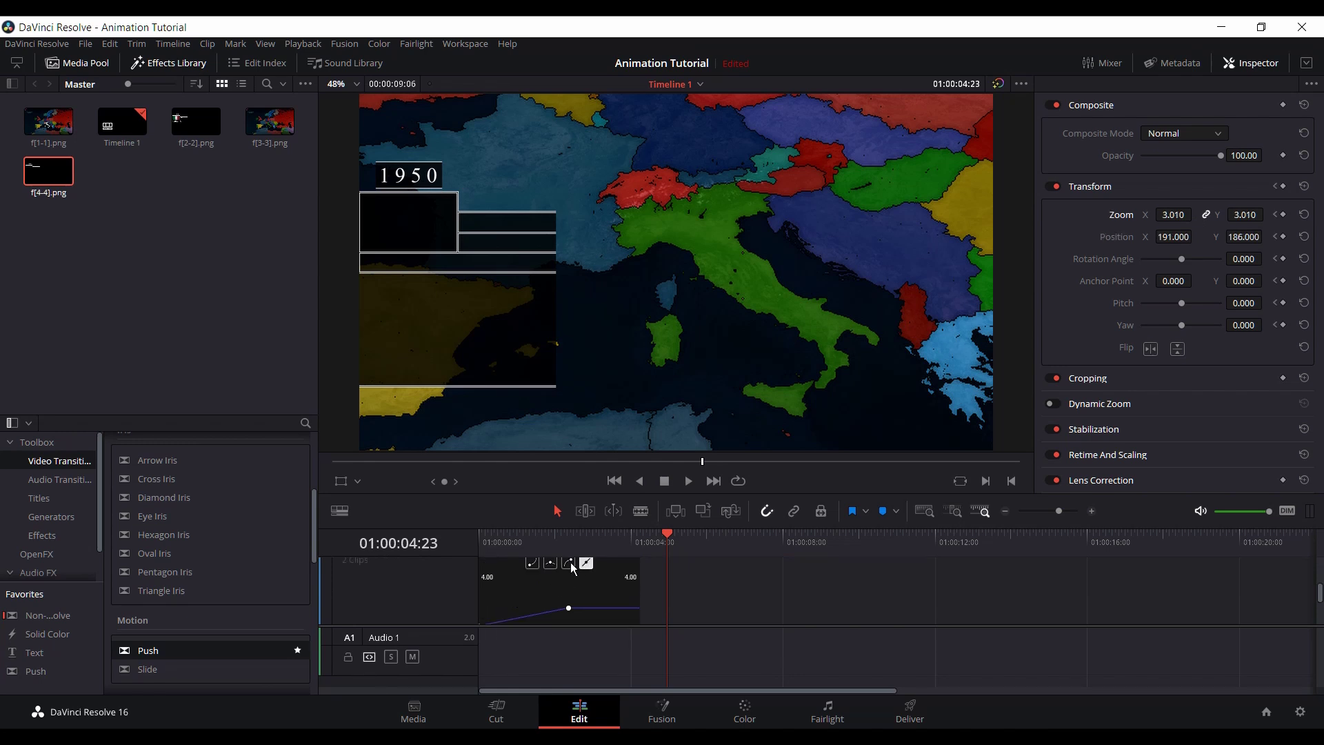
left_click(533, 564)
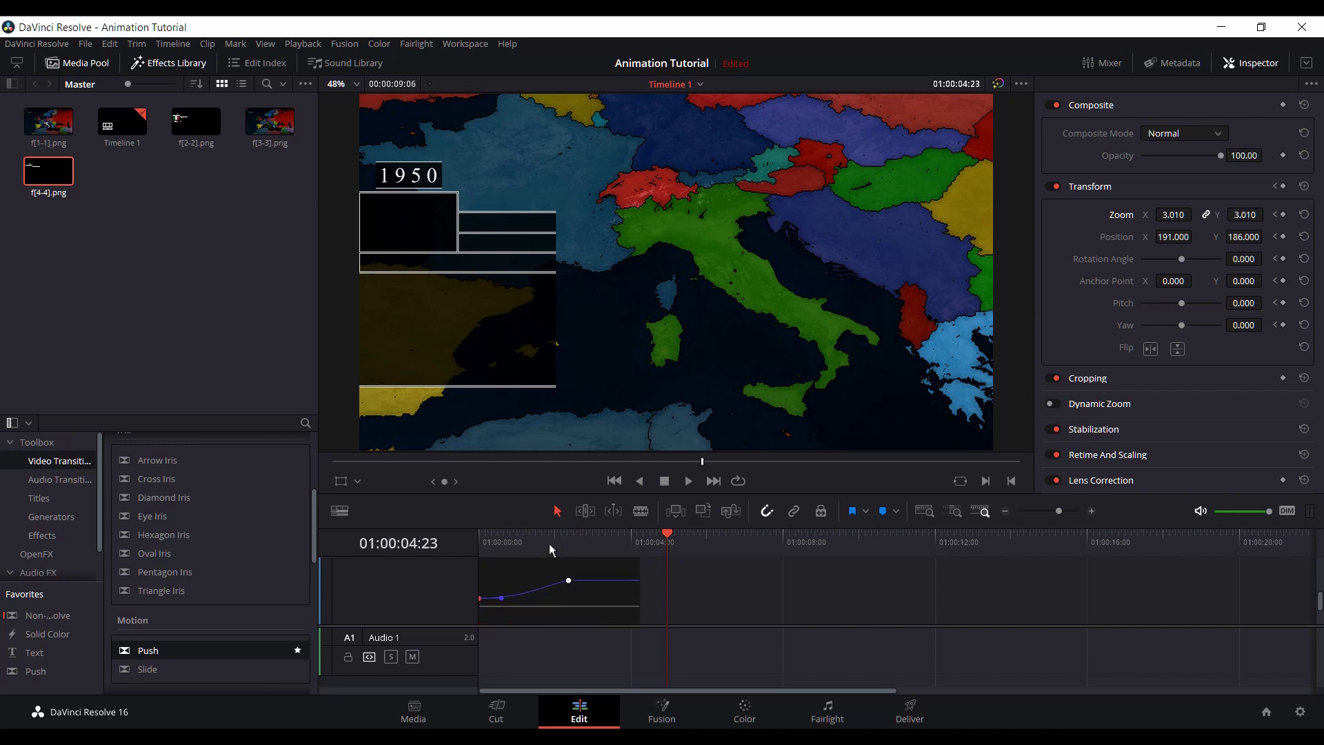
left_click_drag(549, 544, 466, 542)
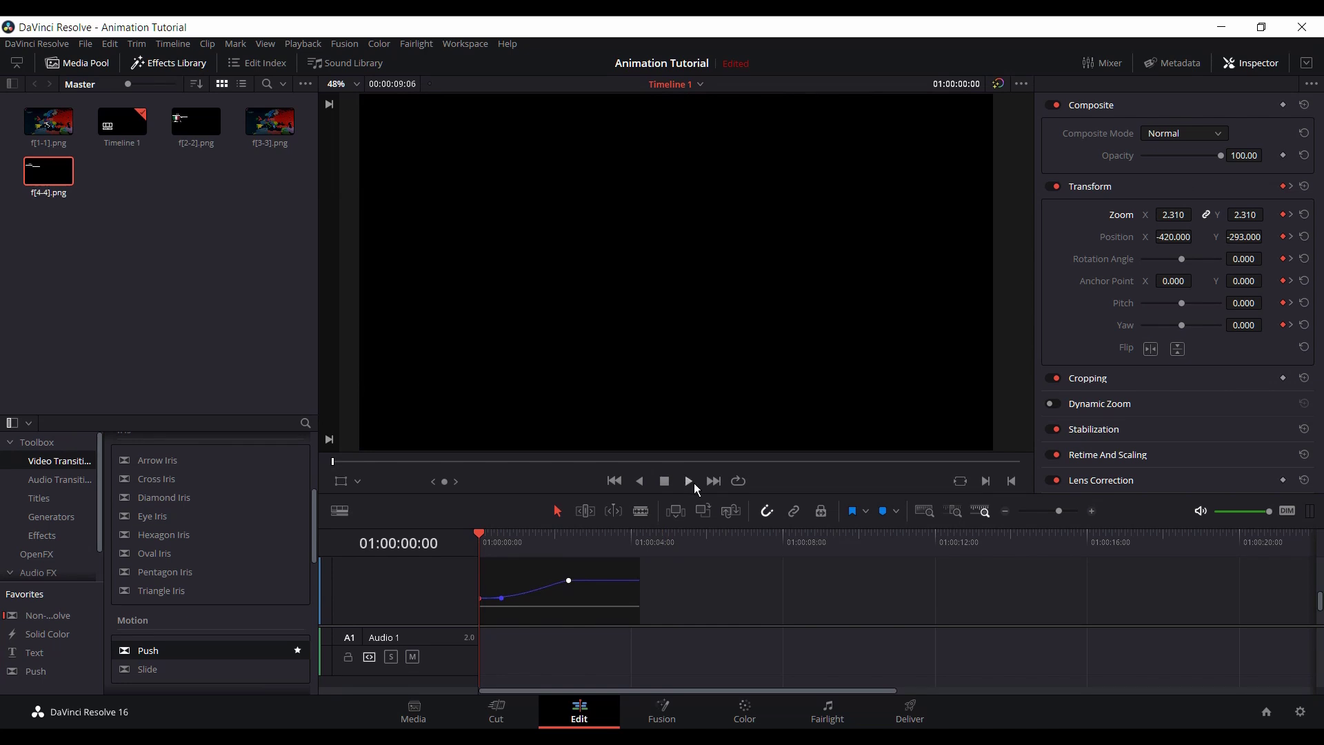
left_click(690, 481)
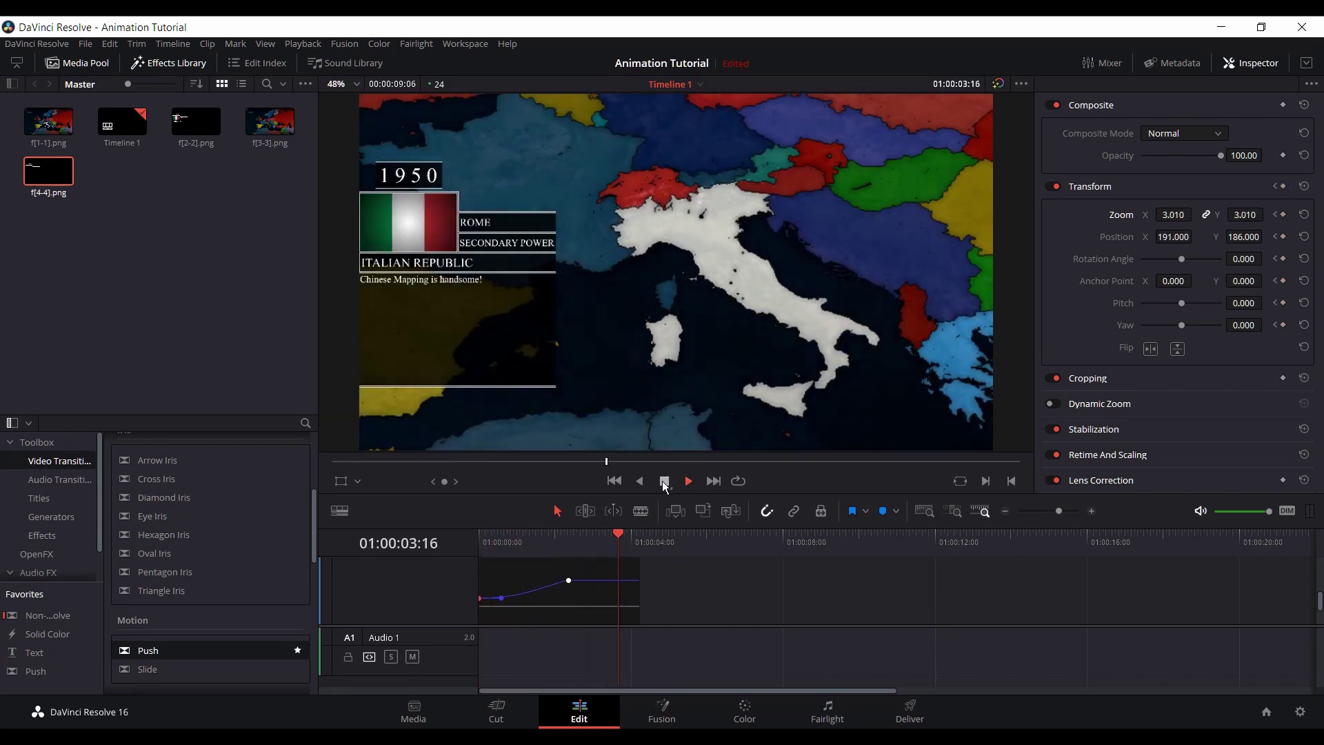
Step: Collapse the f[1-1] keyframe curve, deselect the clip, and replay the eased zoom from 01:00:02:04
left_click(664, 483)
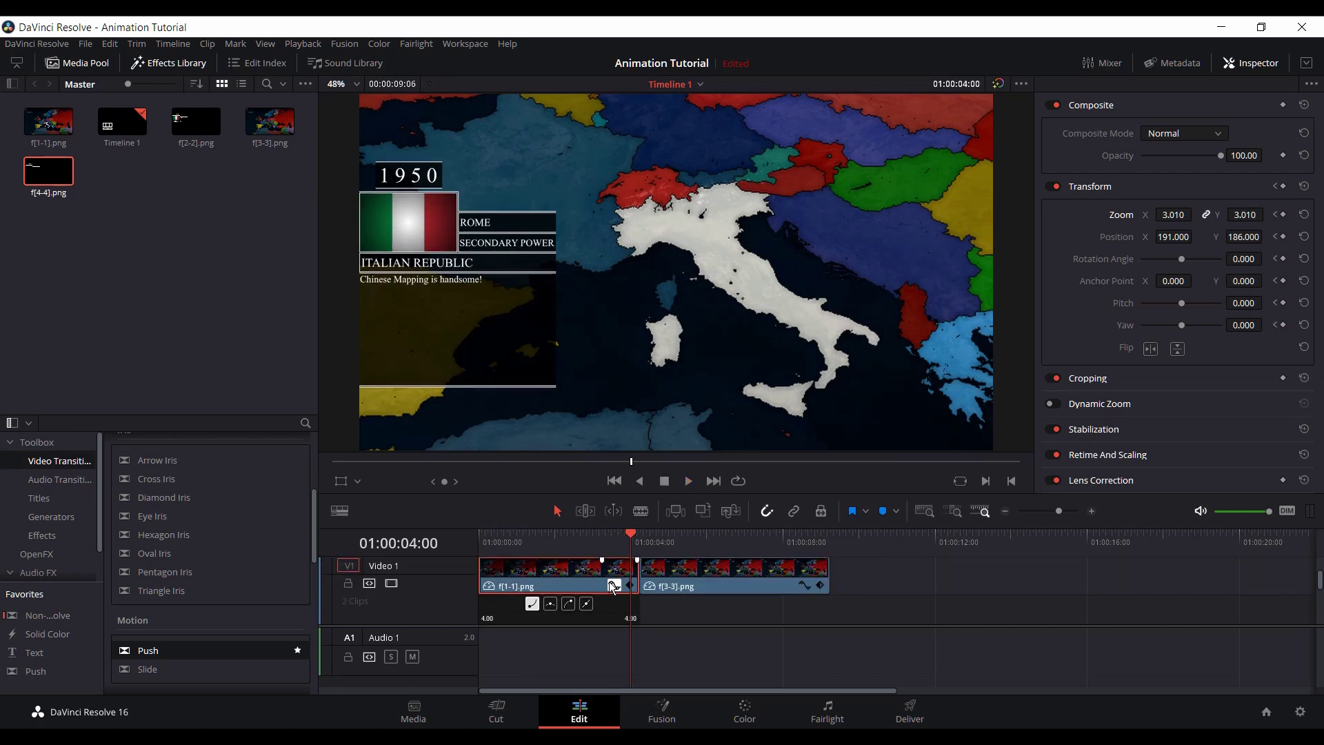
left_click(609, 599)
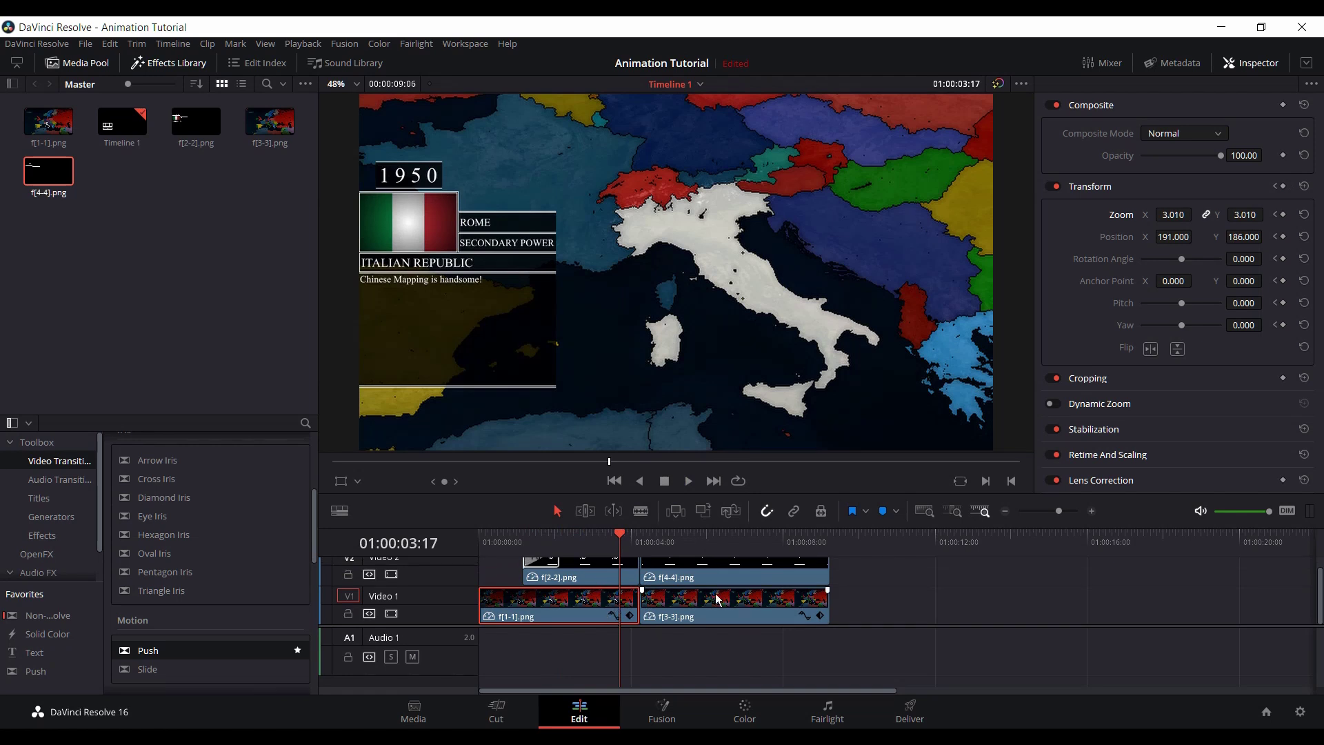
scroll(725, 607, "up", 1)
left_click(903, 566)
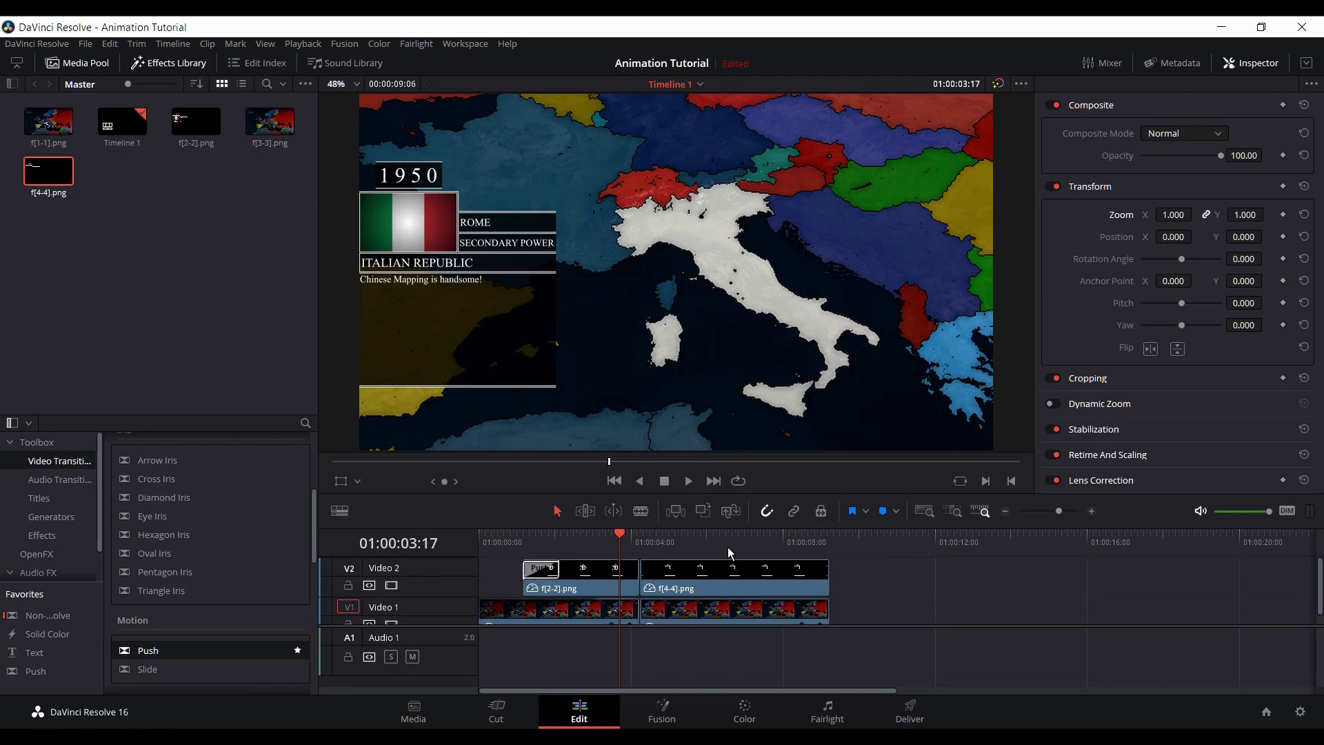
key("space")
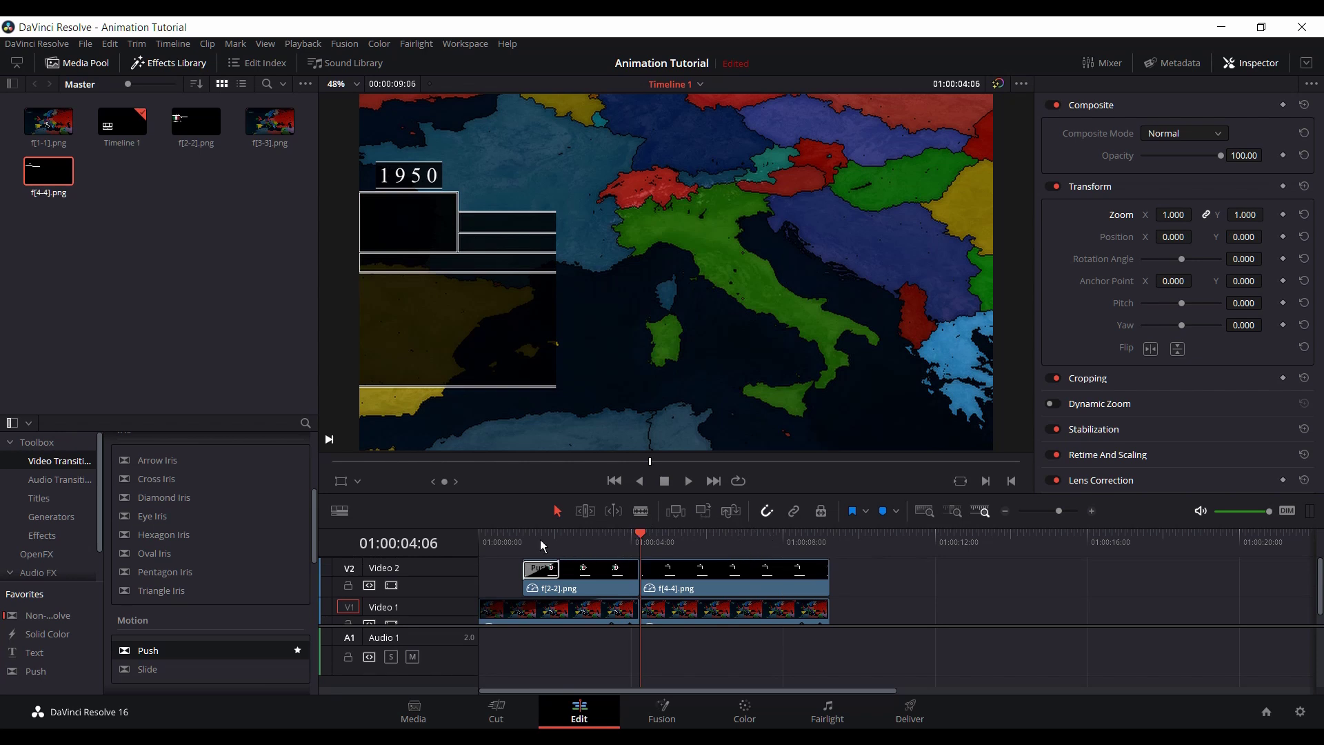
left_click_drag(539, 542, 561, 537)
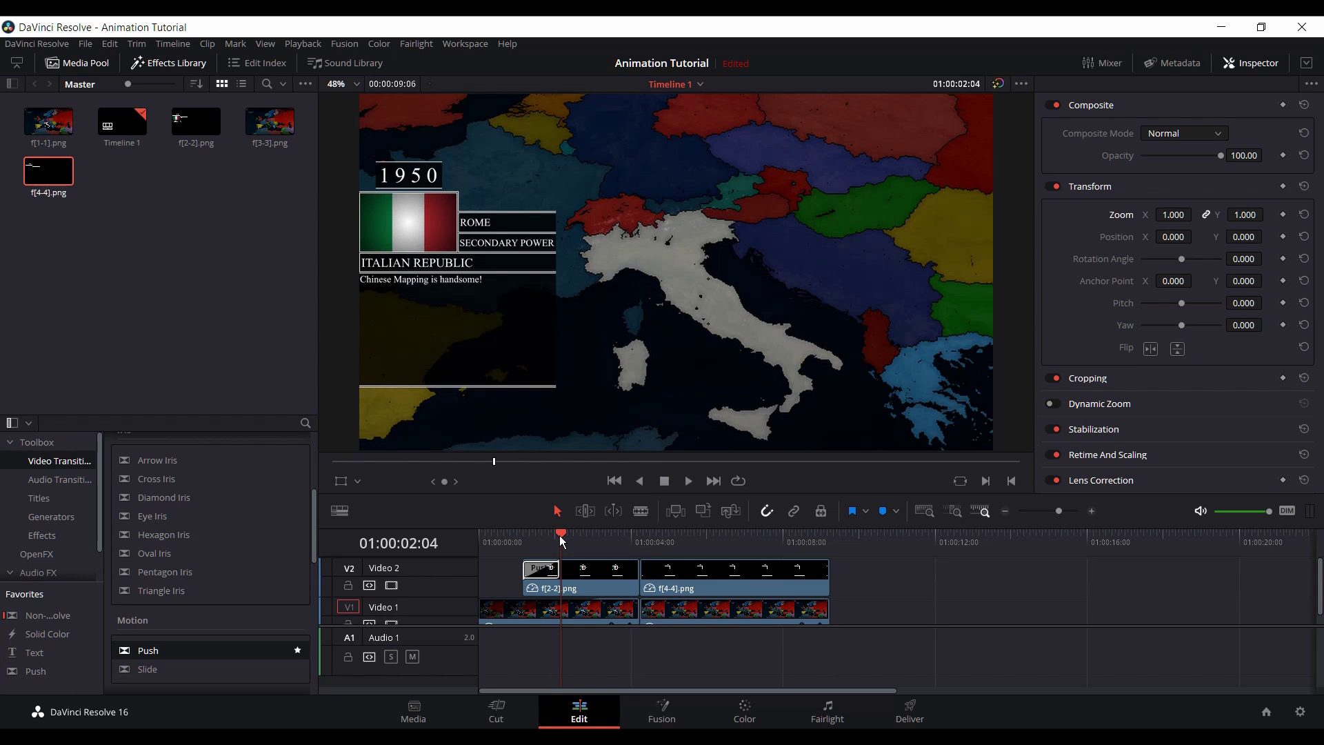
Step: Place a Non-Additive Dissolve between f[2-2] and f[4-4], then delete it
scroll(204, 564, "up", 5)
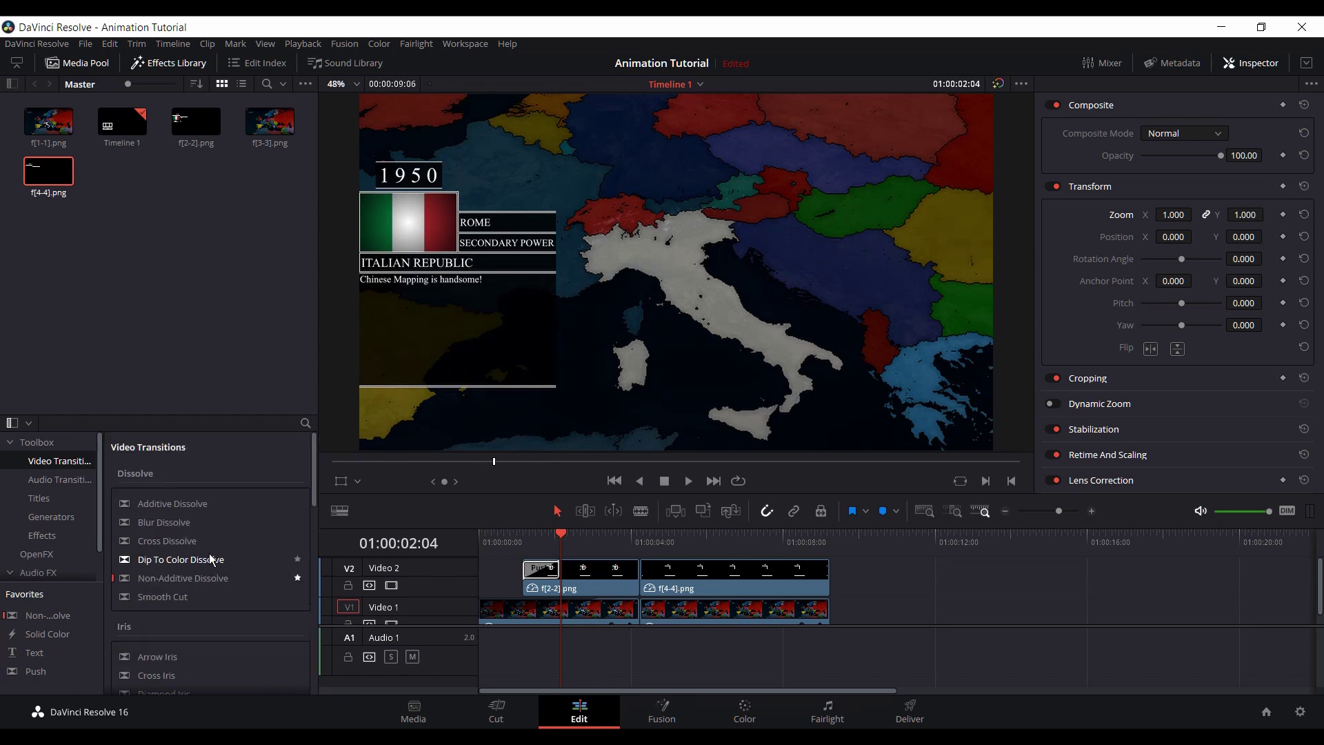
left_click_drag(175, 578, 655, 577)
left_click(659, 571)
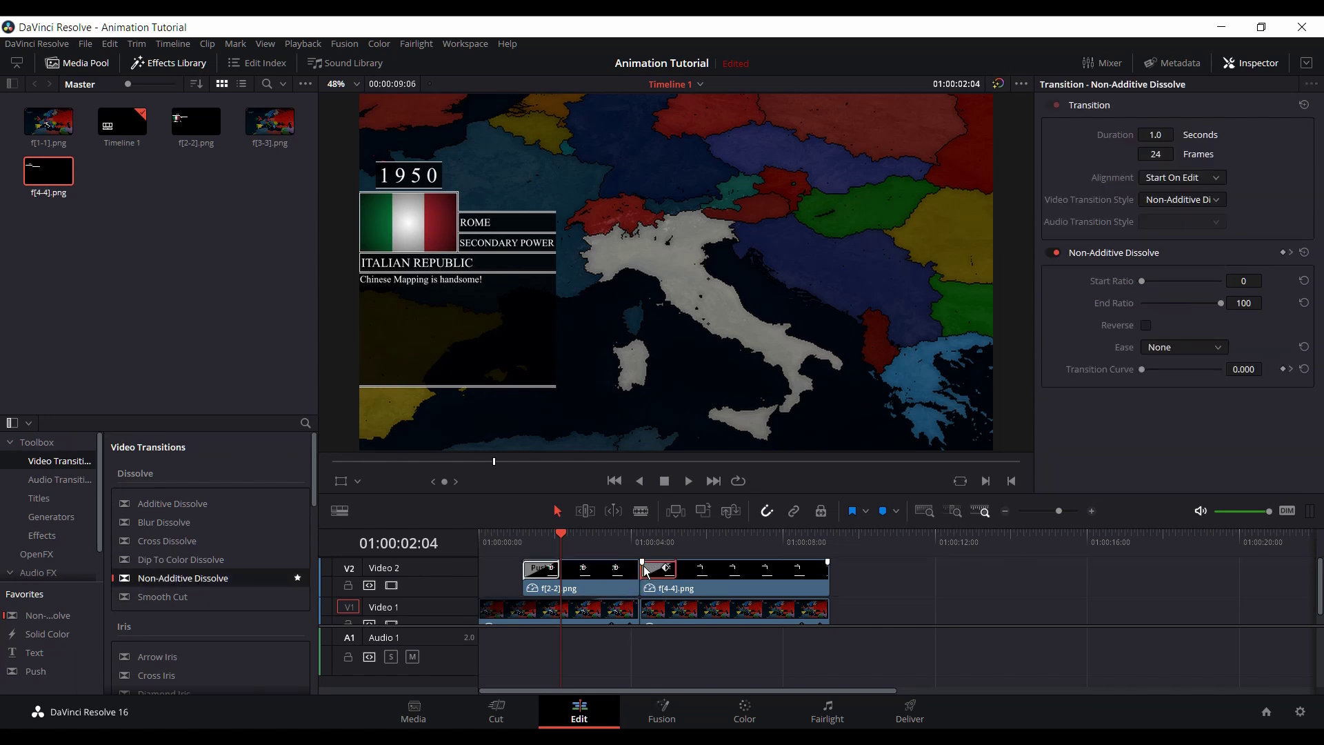
key("Delete")
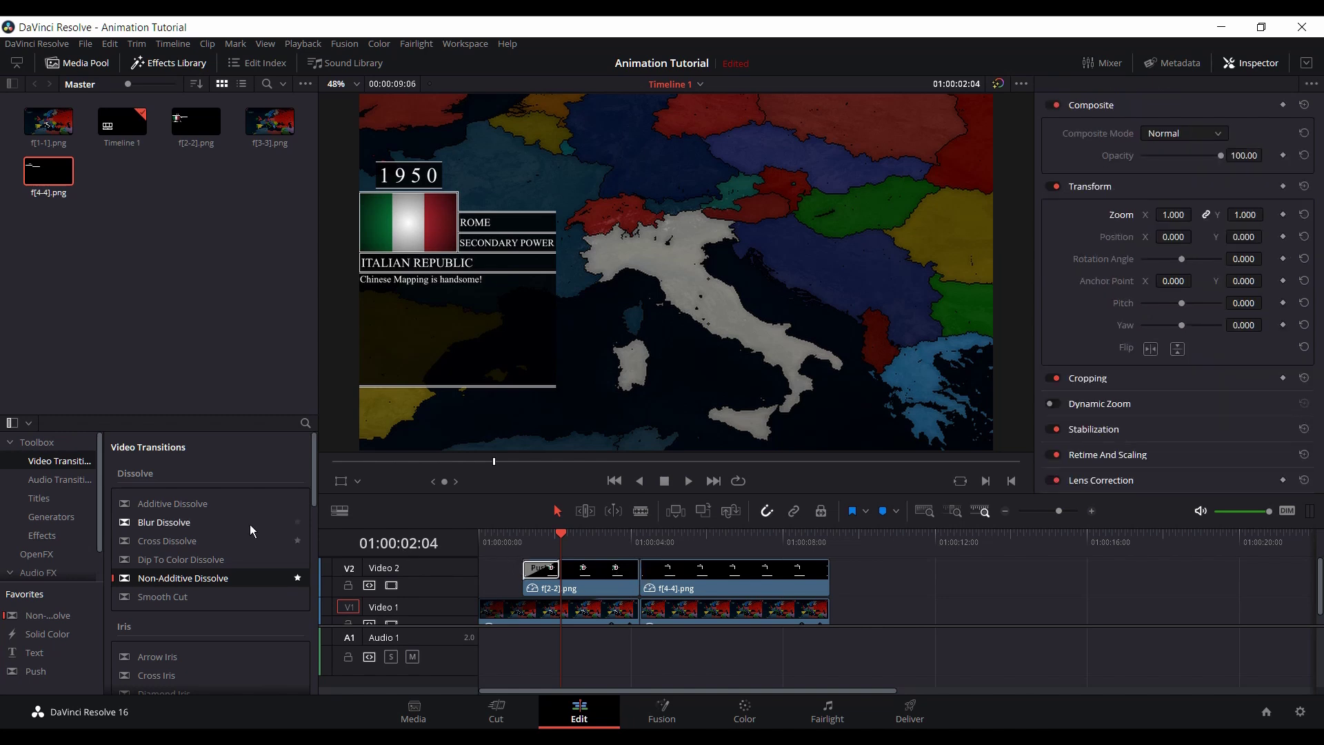
Step: Re-add the Non-Additive Dissolve at the Video 2 cut, aligned Center On Edit
left_click_drag(190, 560, 638, 584)
left_click(626, 570)
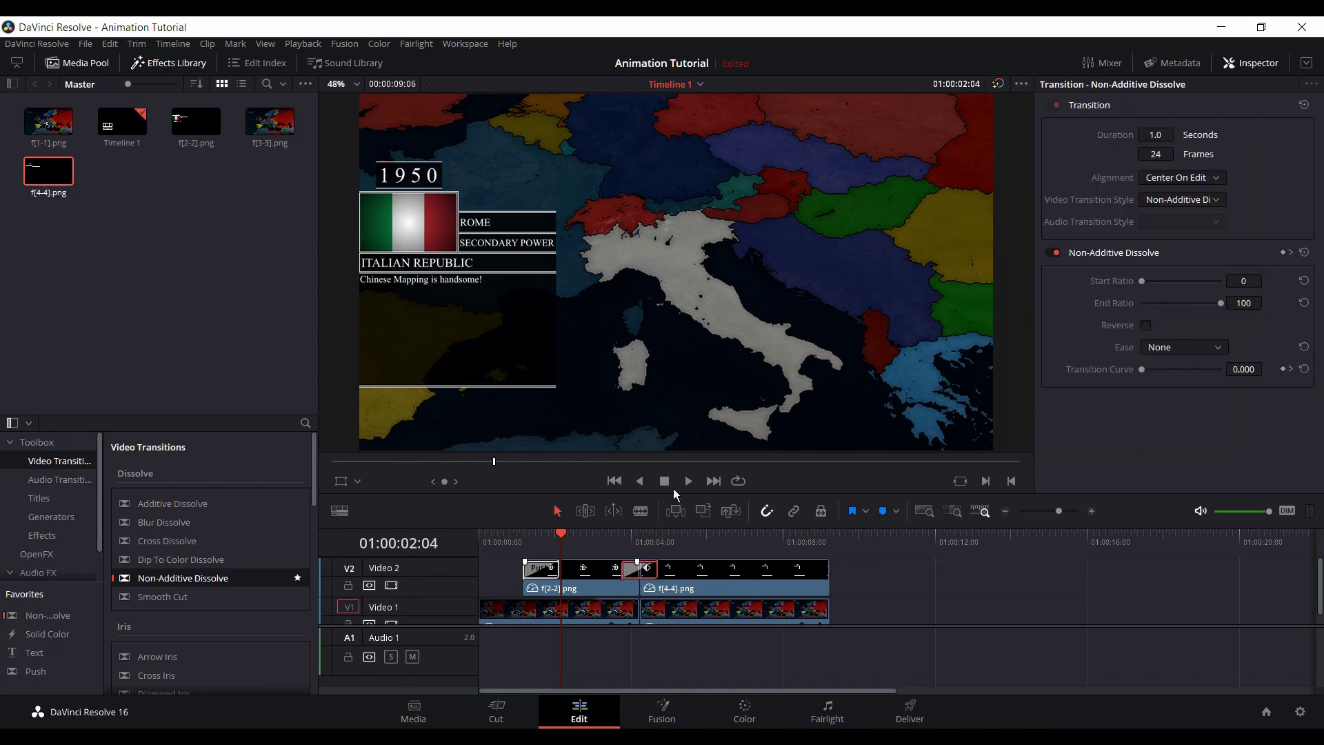
left_click(714, 482)
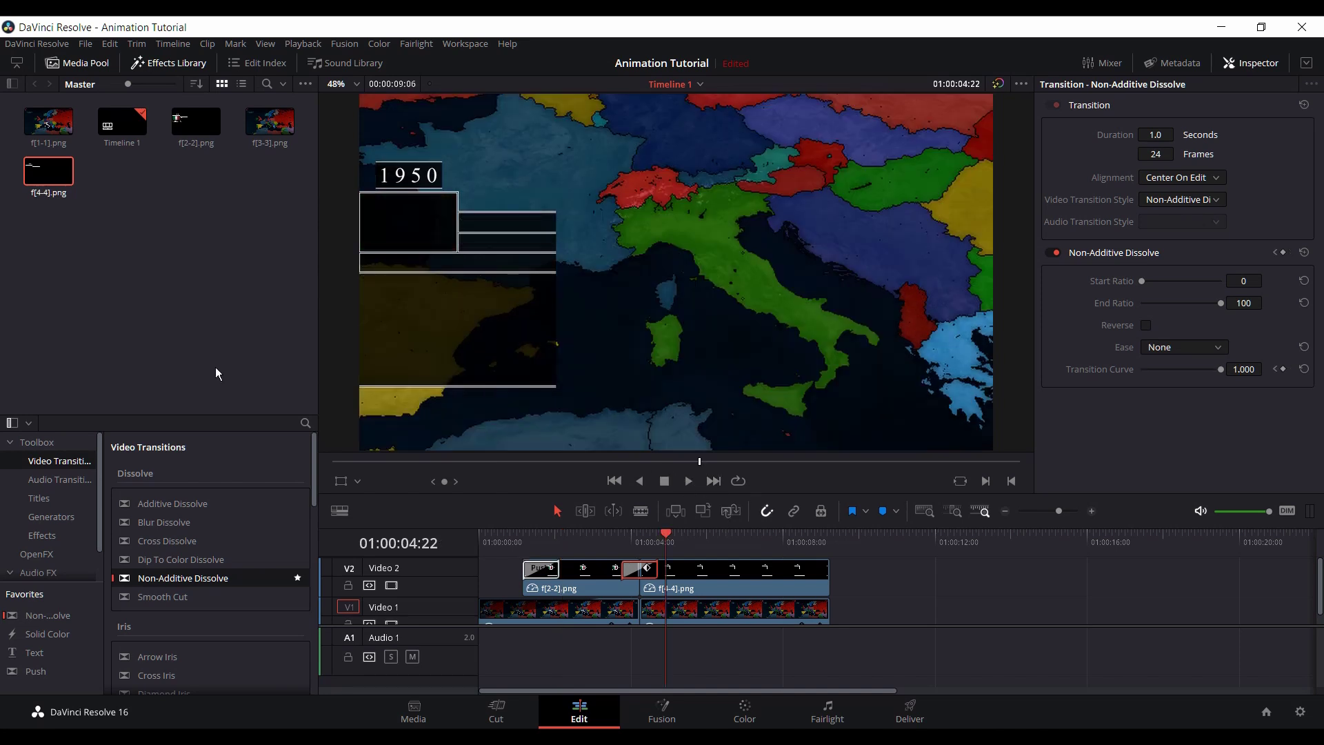
left_click(111, 312)
scroll(584, 624, "down", 1)
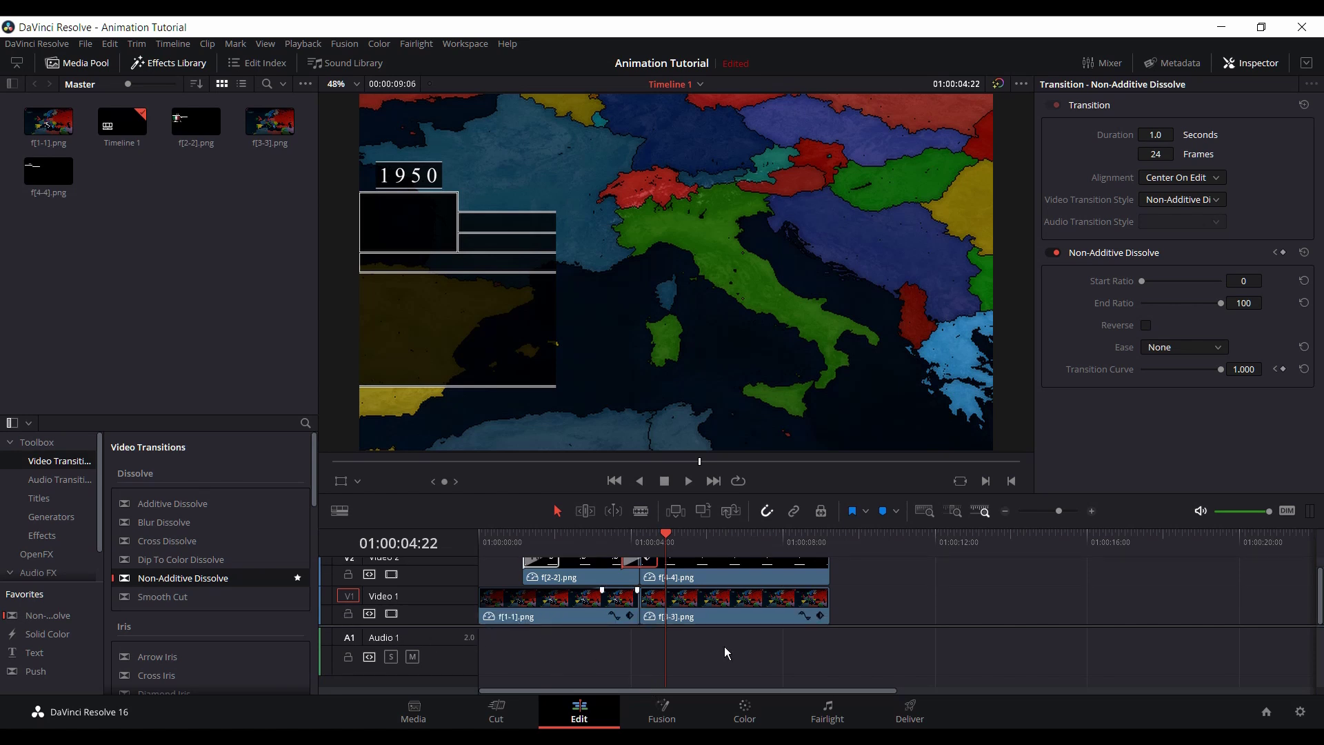
scroll(464, 591, "up", 1)
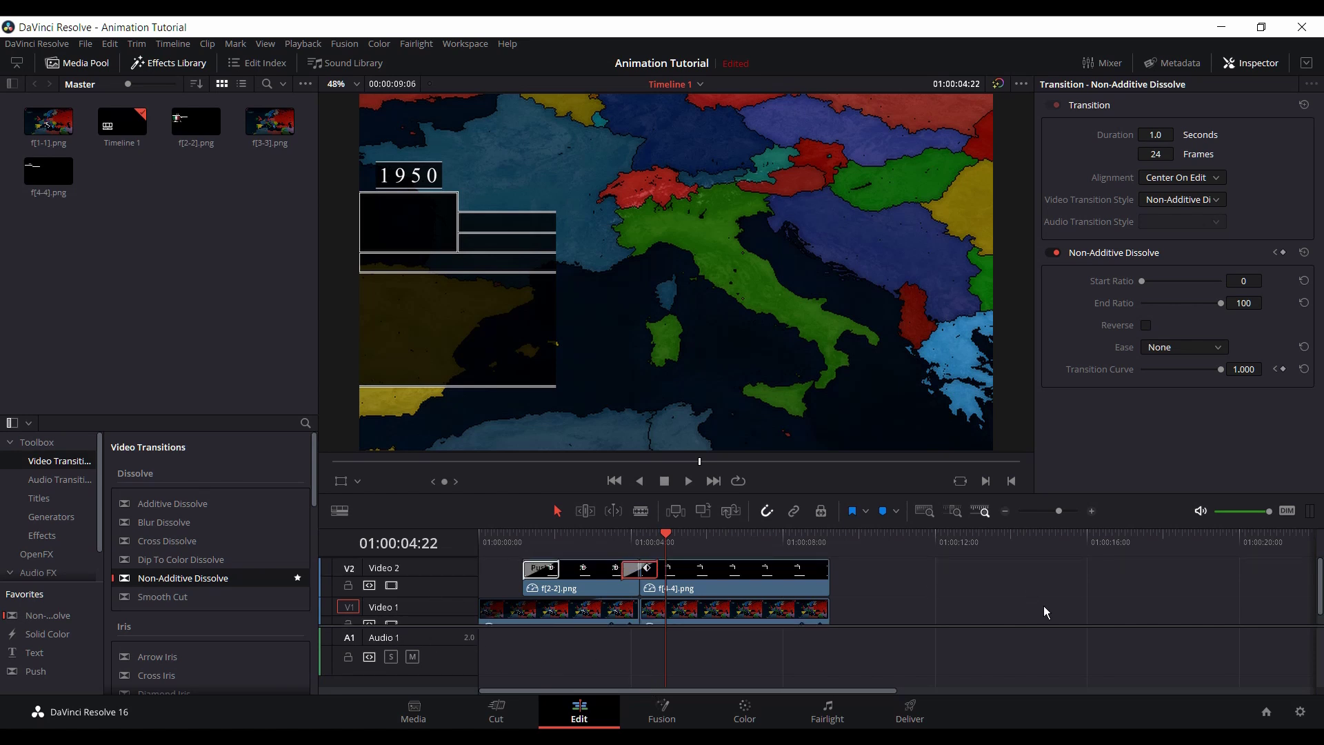
left_click(961, 595)
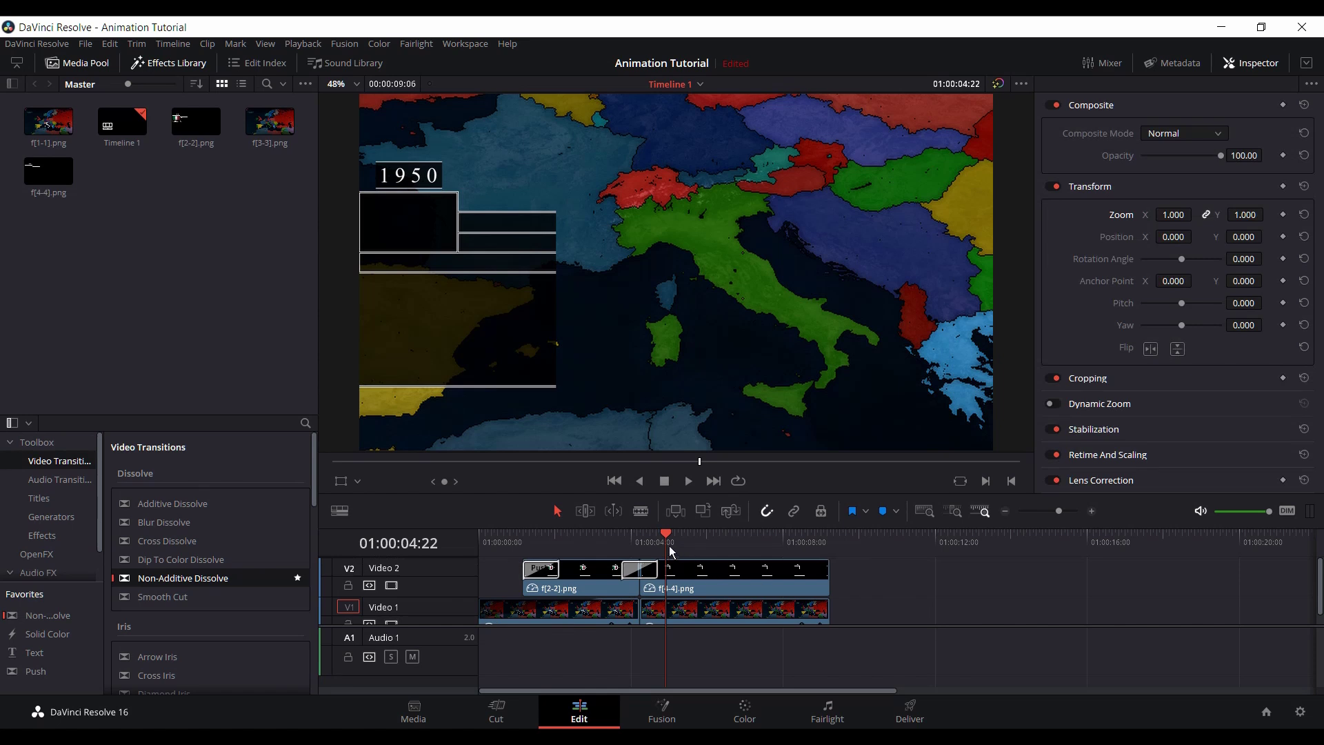